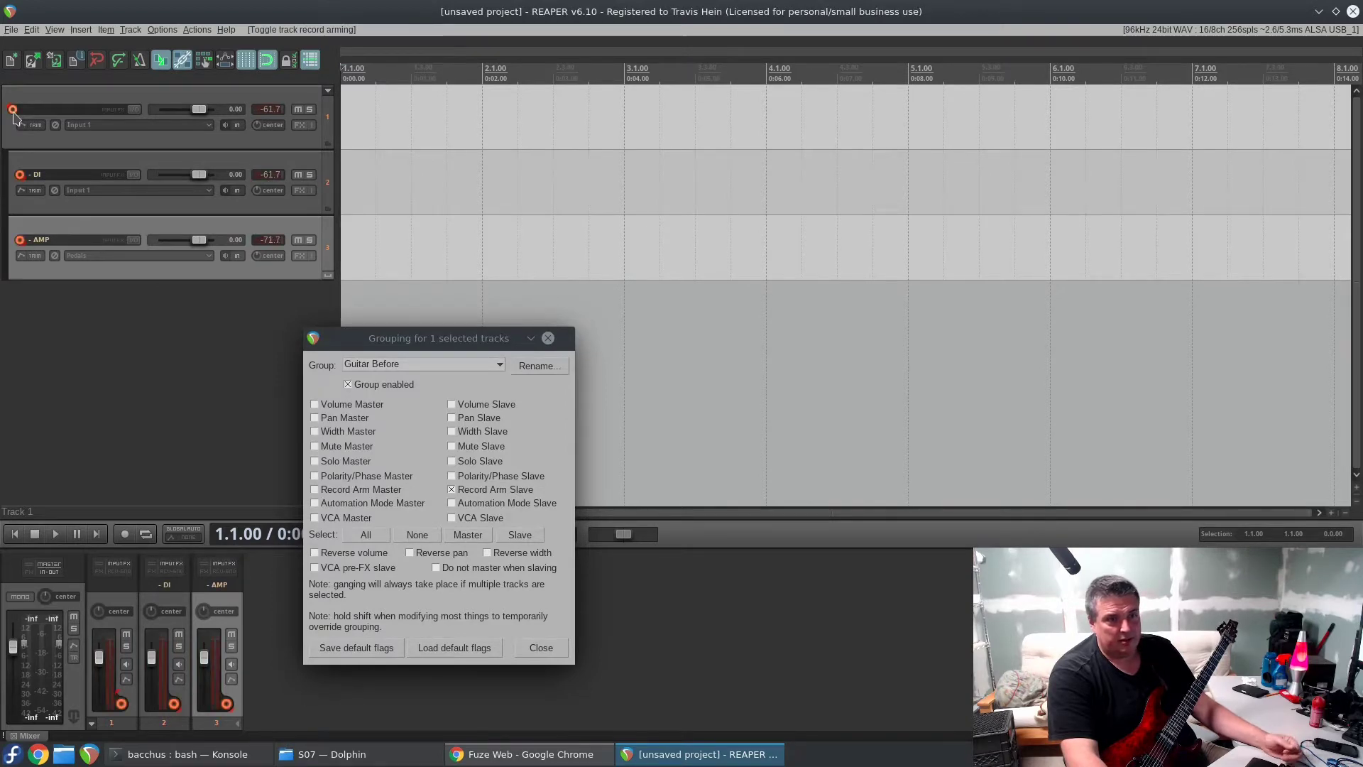
Step: Finish the Guitar Before grouping setup and turn on record monitoring for the DI track
{"action": "left_click", "coordinate": [541, 647]}
{"action": "left_click", "coordinate": [226, 191]}
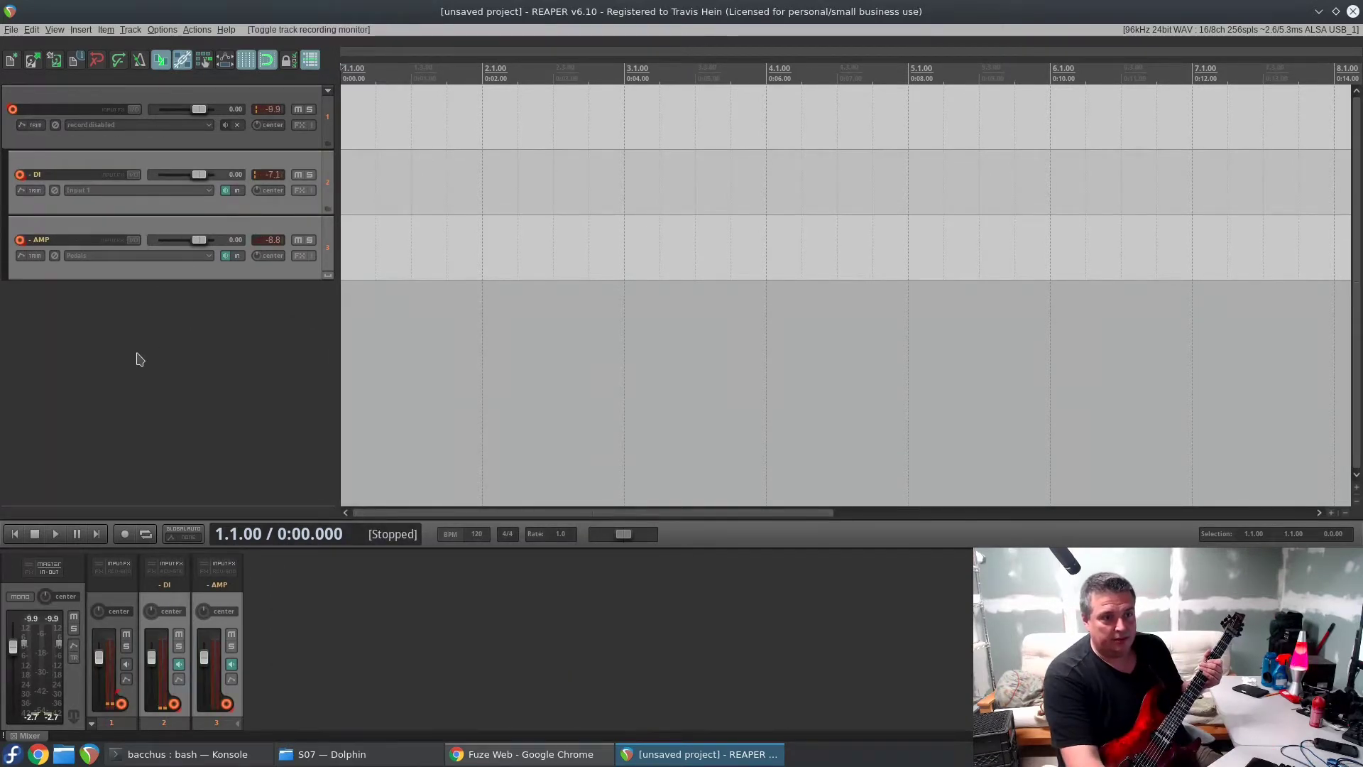
Step: Record two consecutive guitar takes on the armed DI and AMP tracks
{"action": "key", "text": "ctrl+r"}
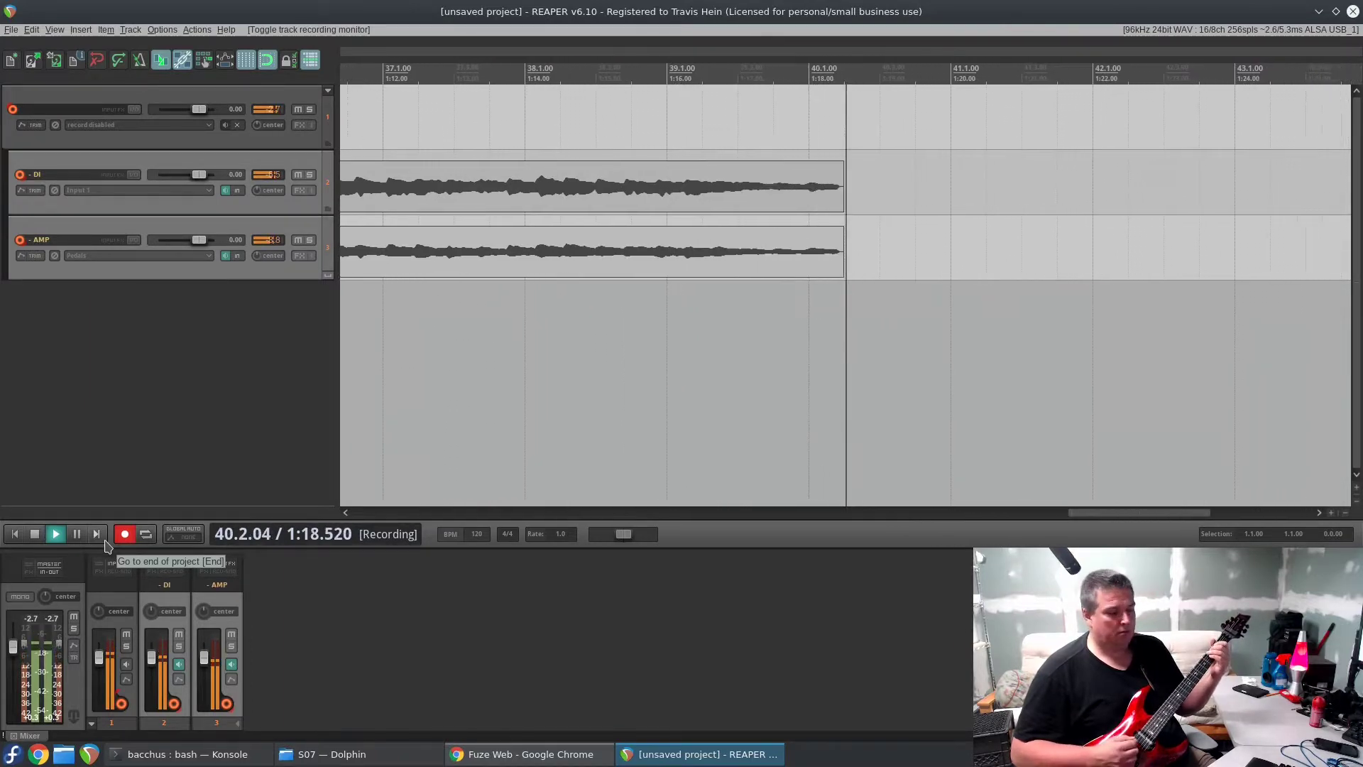
{"action": "left_click", "coordinate": [125, 534]}
{"action": "key", "text": "ctrl+r"}
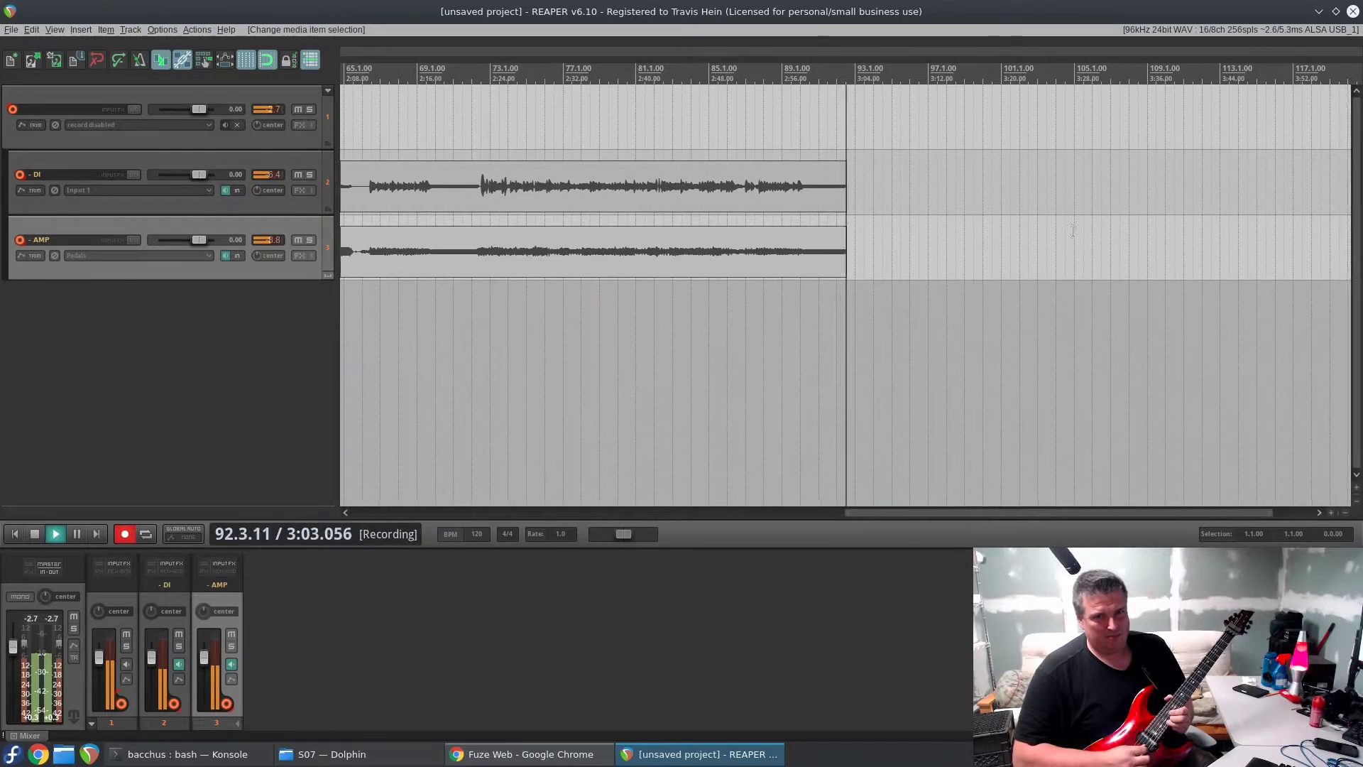
{"action": "key", "text": "space"}
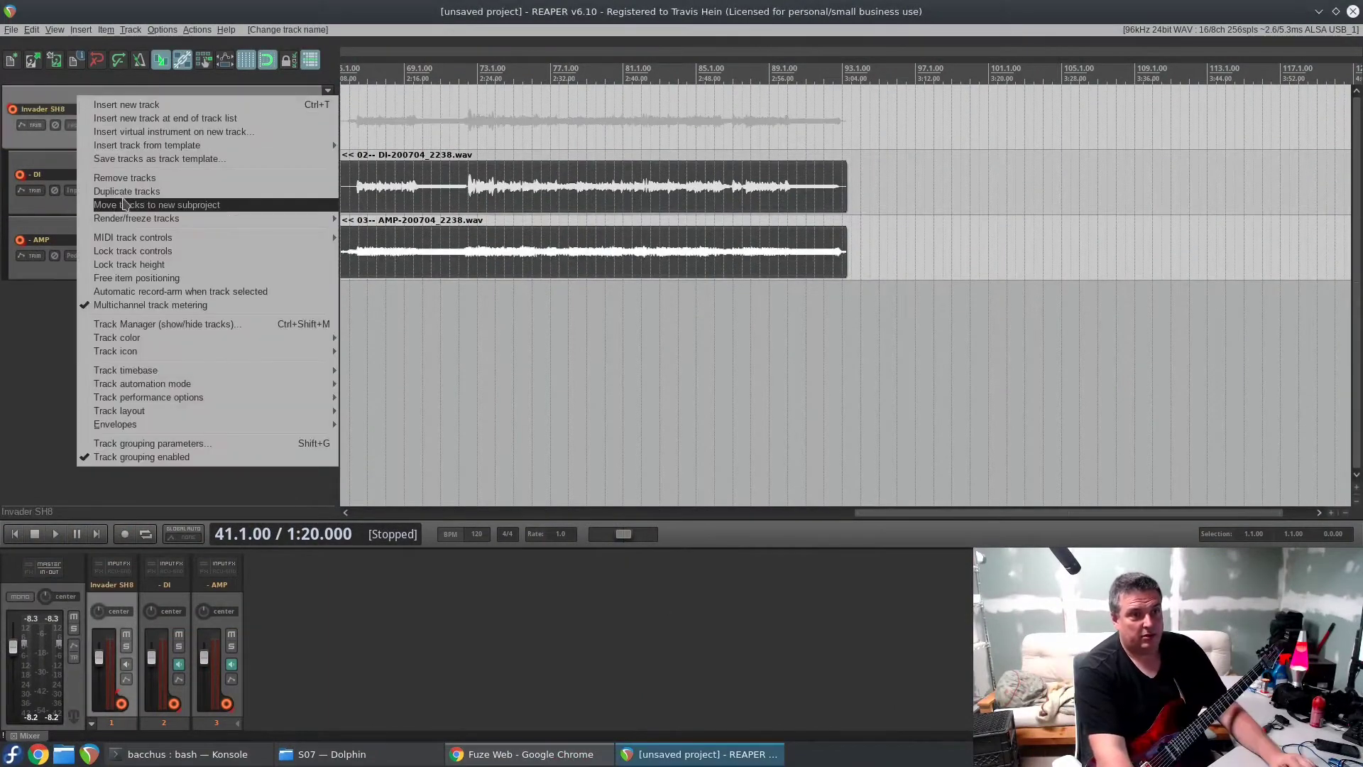
Step: Duplicate the Invader SH8 folder track together with its DI and AMP tracks
{"action": "left_click", "coordinate": [129, 193]}
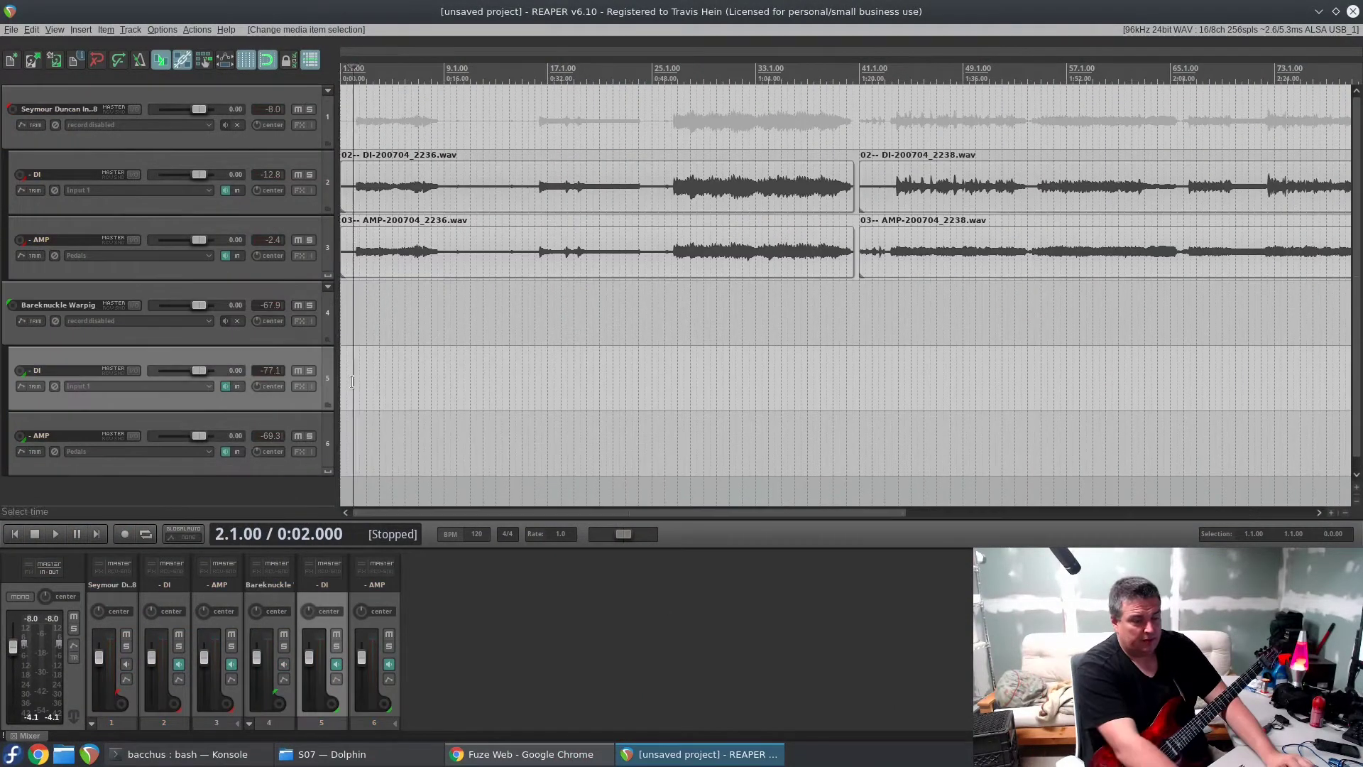
Step: Record the first Bareknuckle Warpig take over a time selection ending at 9.1.00, using the time selection auto punch mode
{"action": "left_click", "coordinate": [351, 381]}
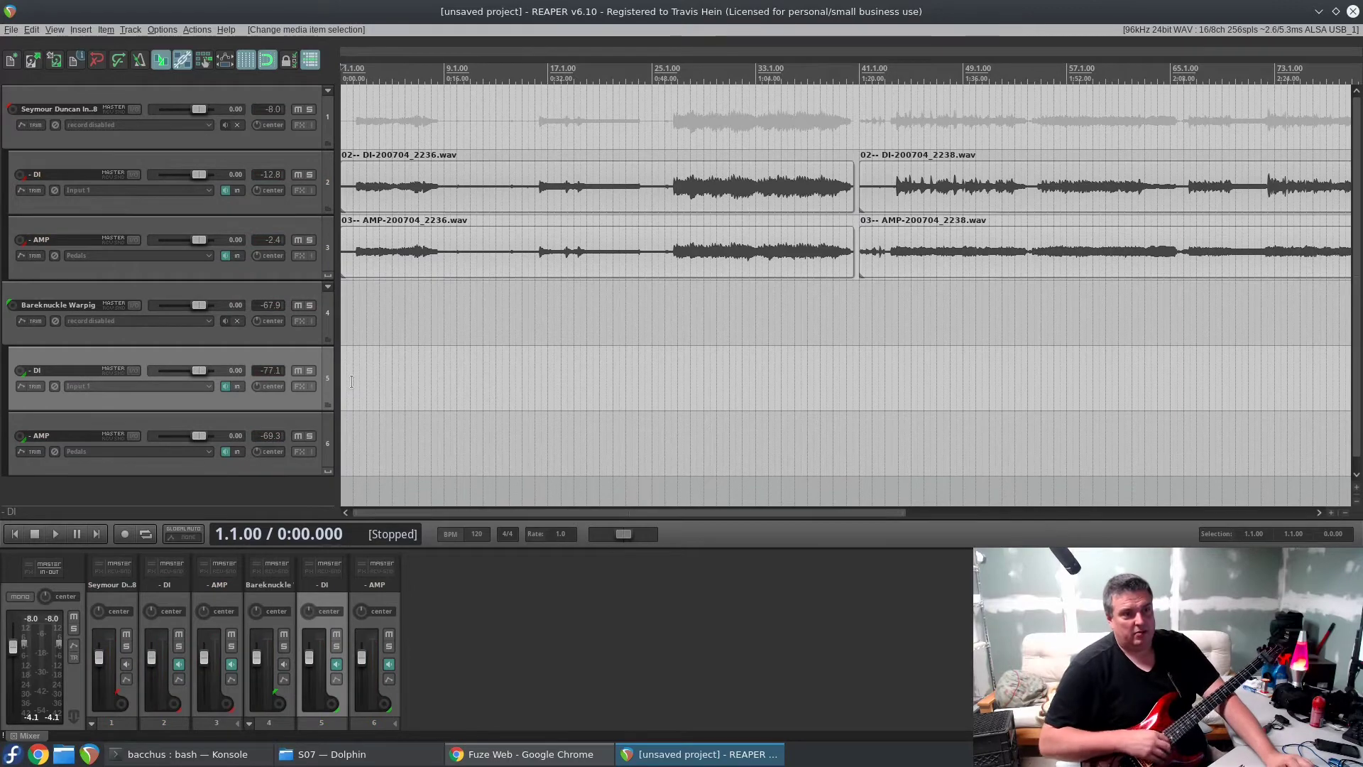
{"action": "left_click_drag", "start_coordinate": [351, 381], "coordinate": [445, 381]}
{"action": "right_click", "coordinate": [124, 534]}
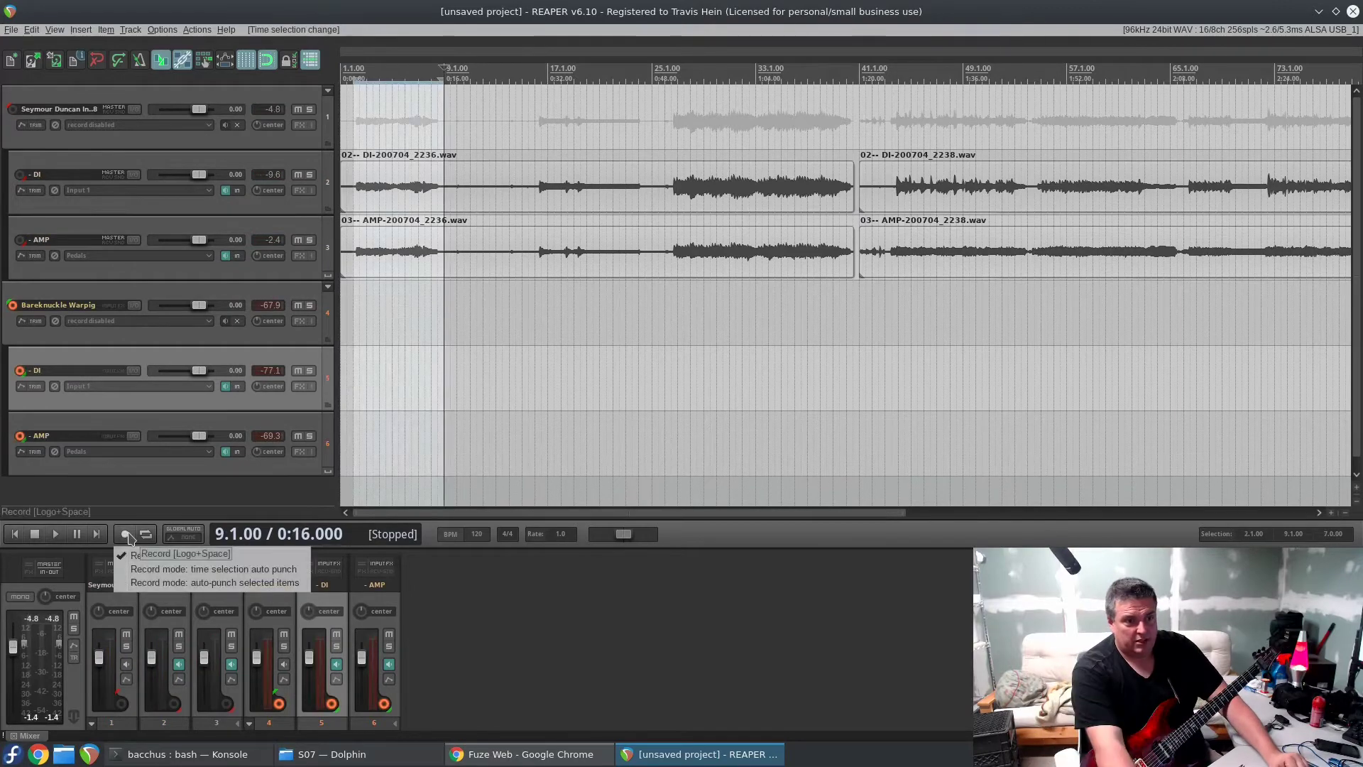
{"action": "left_click", "coordinate": [193, 575]}
{"action": "key", "text": "ctrl+r"}
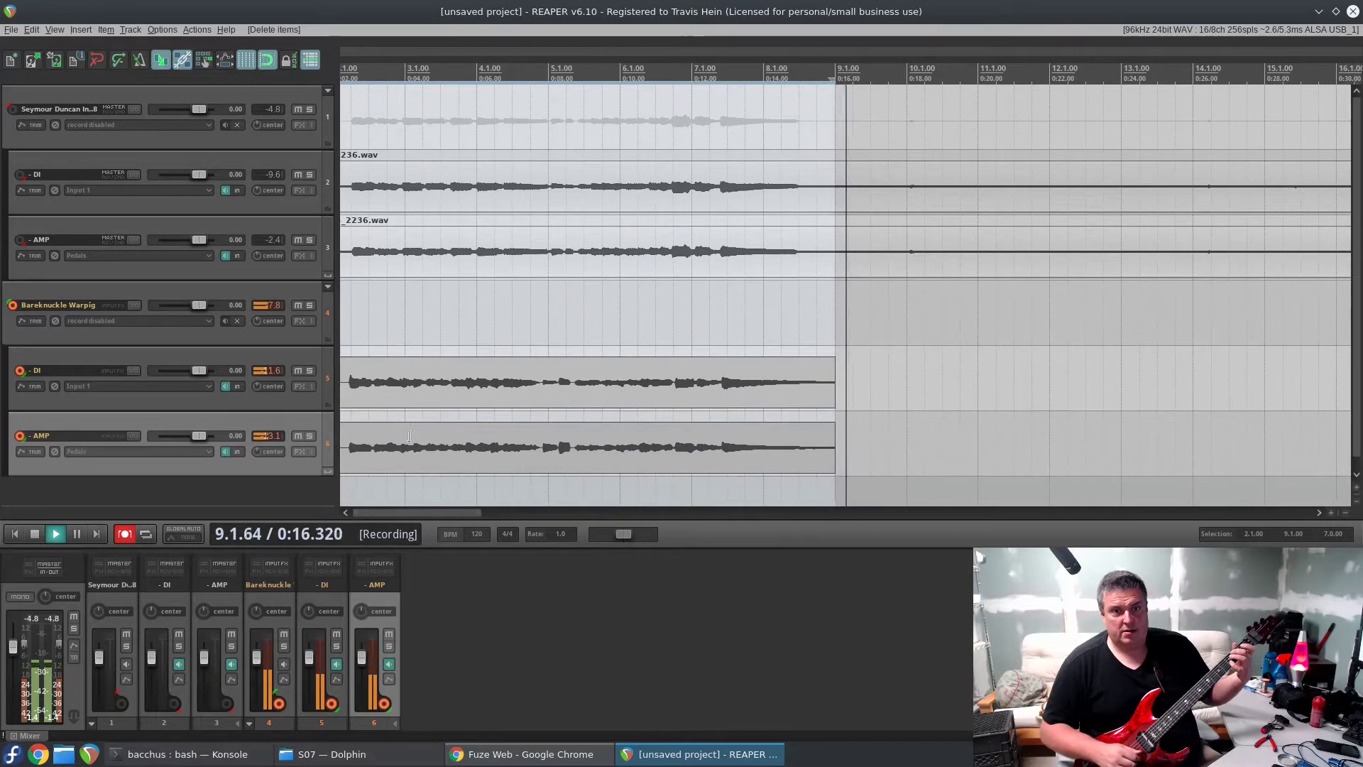
{"action": "key", "text": "space"}
Step: Punch-record the remaining Bareknuckle Warpig sections against the first pickup's clips, beginning with the range 10.1.00 to 24.1.00
{"action": "scroll", "coordinate": [571, 383], "scroll_direction": "down", "scroll_amount": 5}
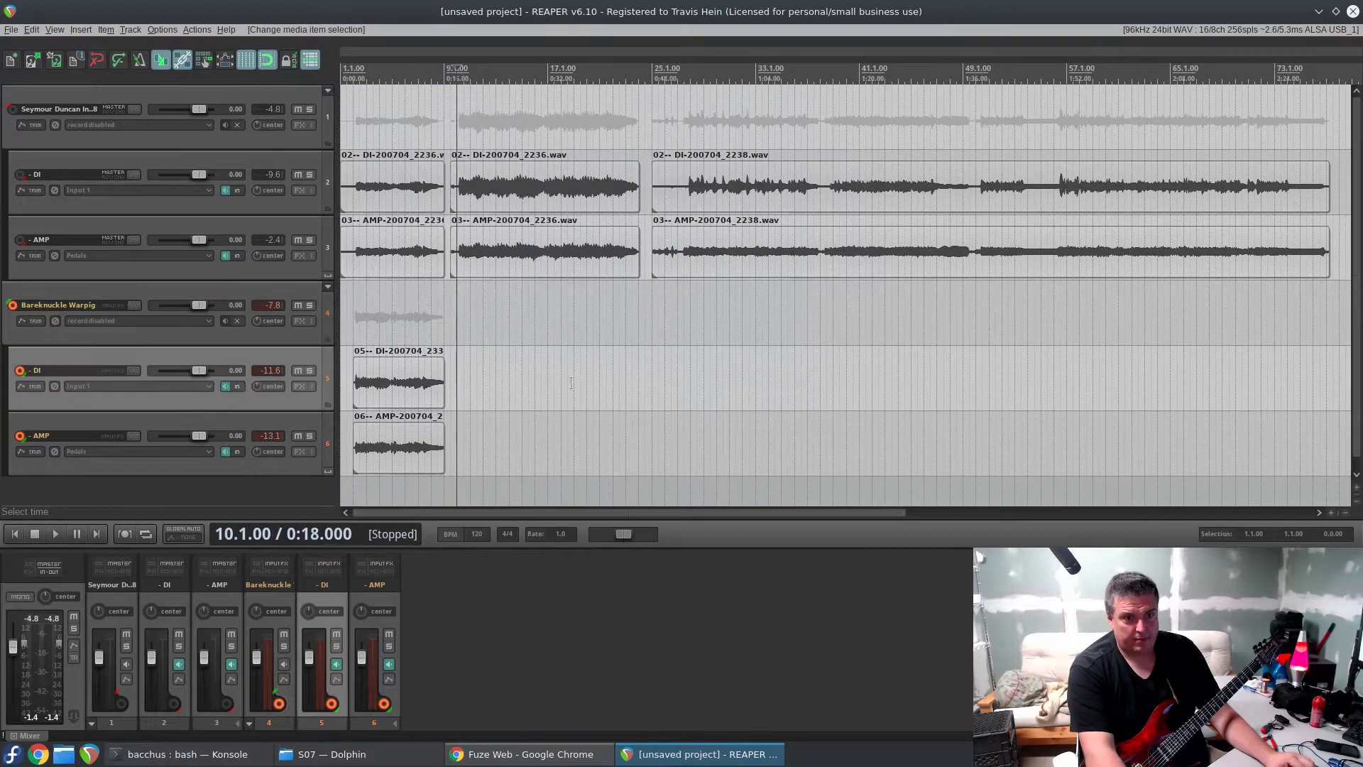
{"action": "left_click", "coordinate": [638, 387], "text": "shift"}
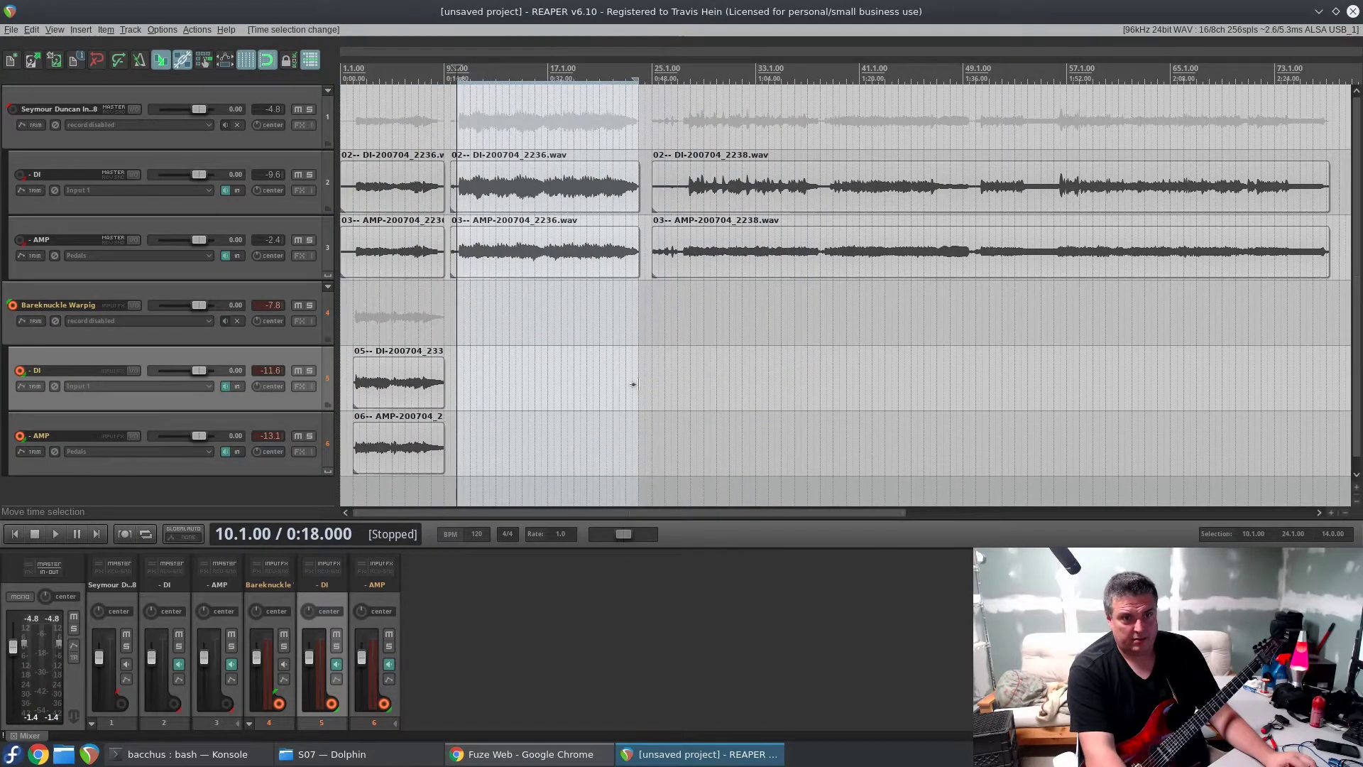
{"action": "key", "text": "ctrl+r"}
{"action": "scroll", "coordinate": [633, 380], "scroll_direction": "up", "scroll_amount": 4}
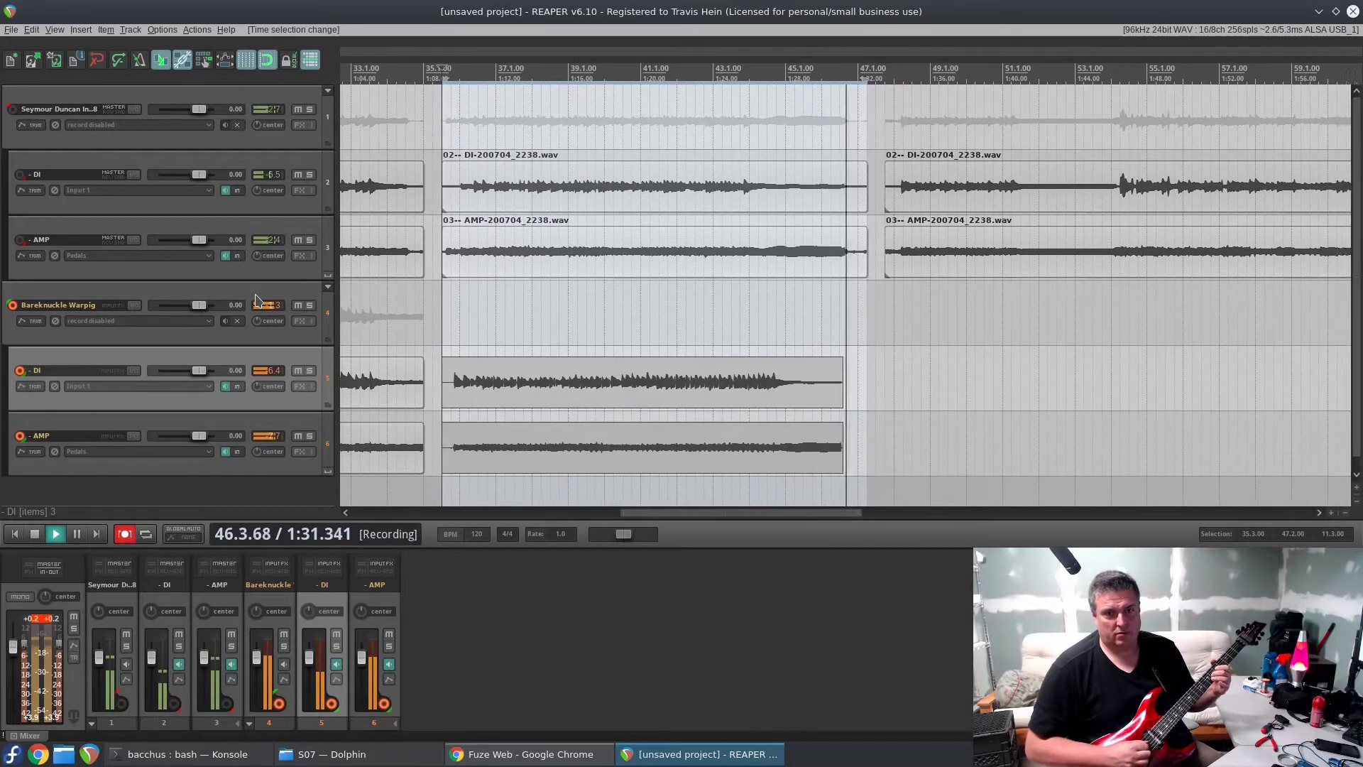
{"action": "key", "text": "space"}
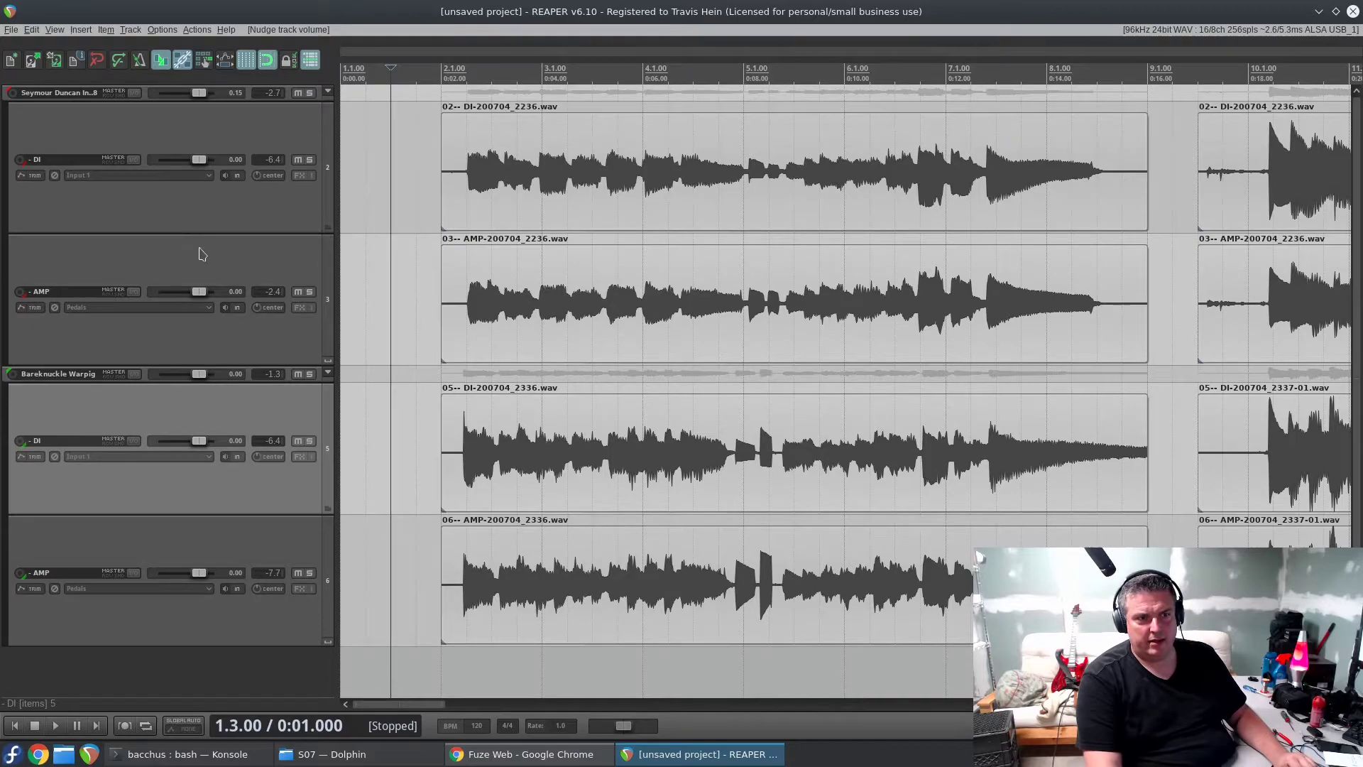
Step: Compare the note attacks at the start of the Seymour Duncan and Bareknuckle Warpig DI and AMP clips up close
{"action": "scroll", "coordinate": [564, 348], "scroll_direction": "up", "scroll_amount": 3}
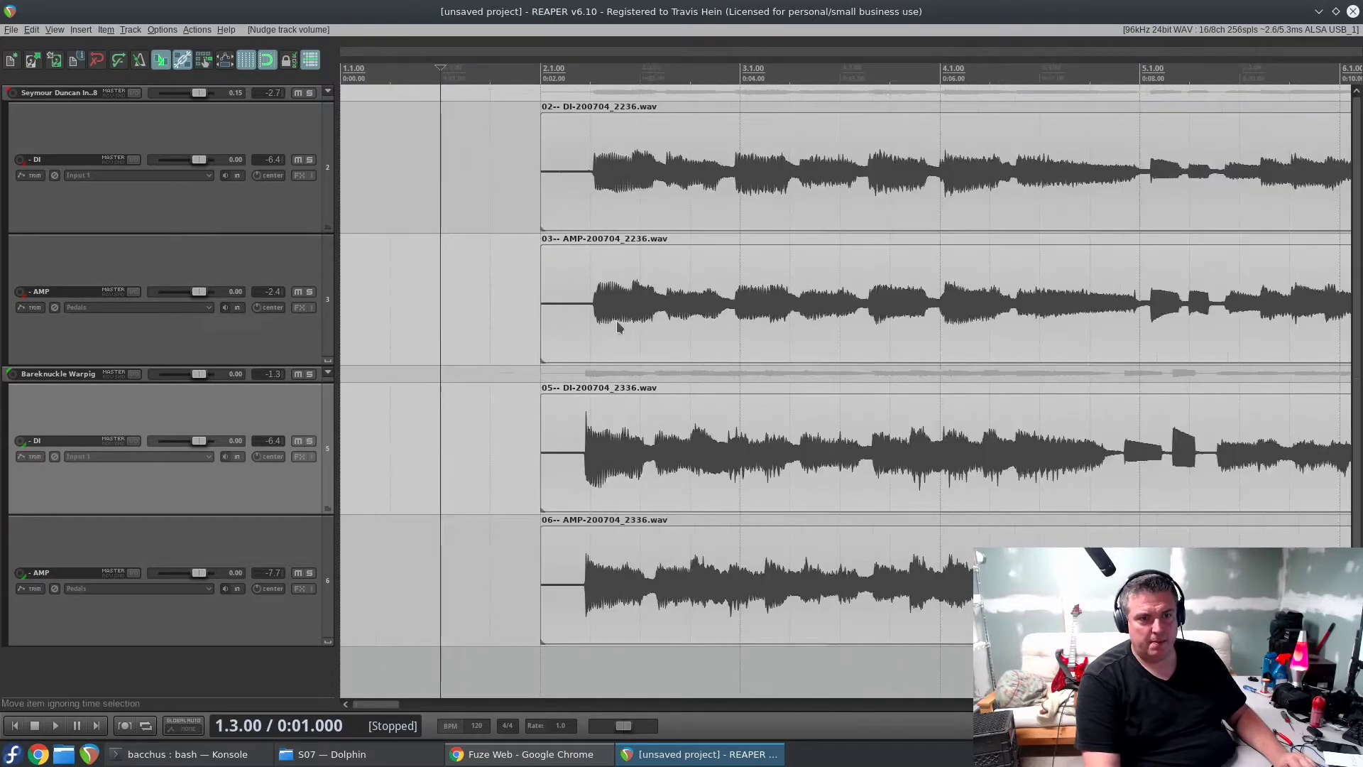
{"action": "left_click", "coordinate": [616, 320]}
{"action": "scroll", "coordinate": [557, 192], "scroll_direction": "up", "scroll_amount": 8}
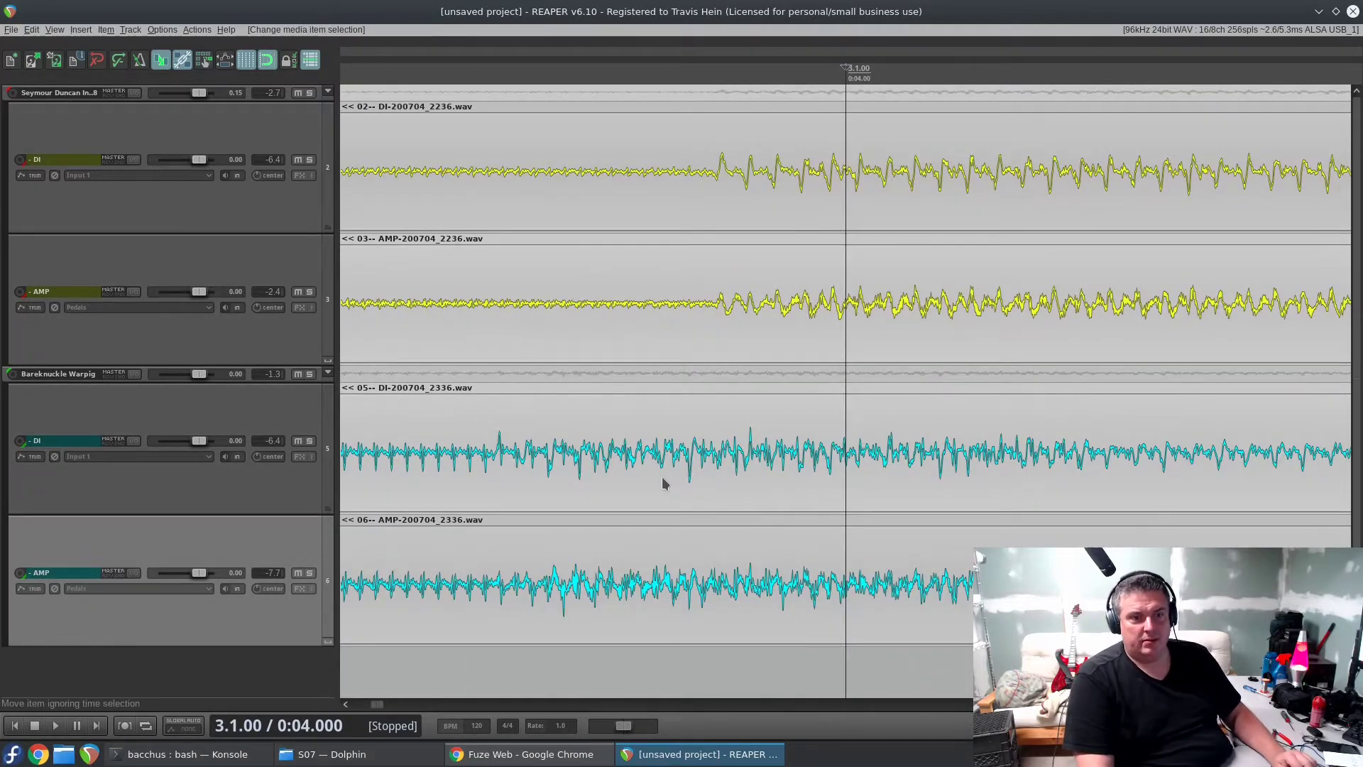
{"action": "scroll", "coordinate": [716, 469], "scroll_direction": "down", "scroll_amount": 8}
{"action": "left_click", "coordinate": [635, 280]}
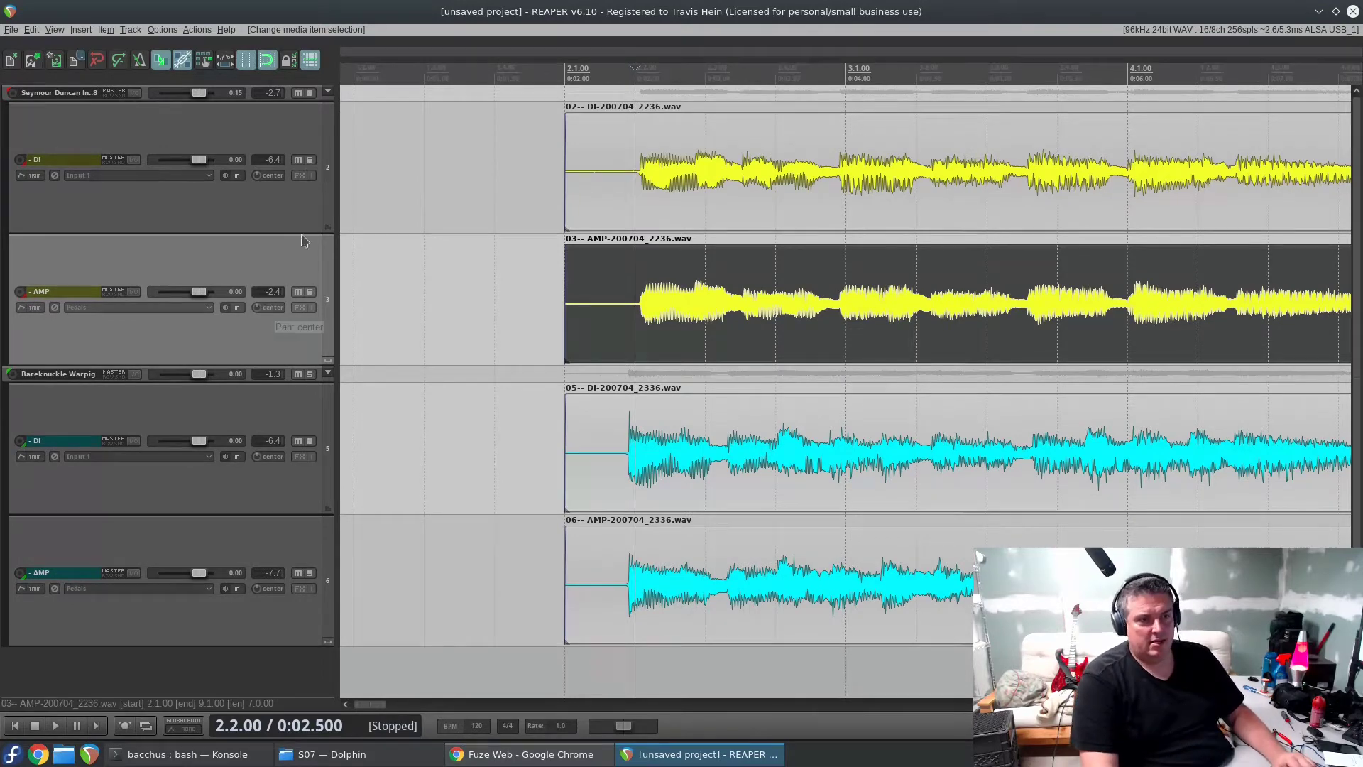
{"action": "scroll", "coordinate": [490, 278], "scroll_direction": "down", "scroll_amount": 3}
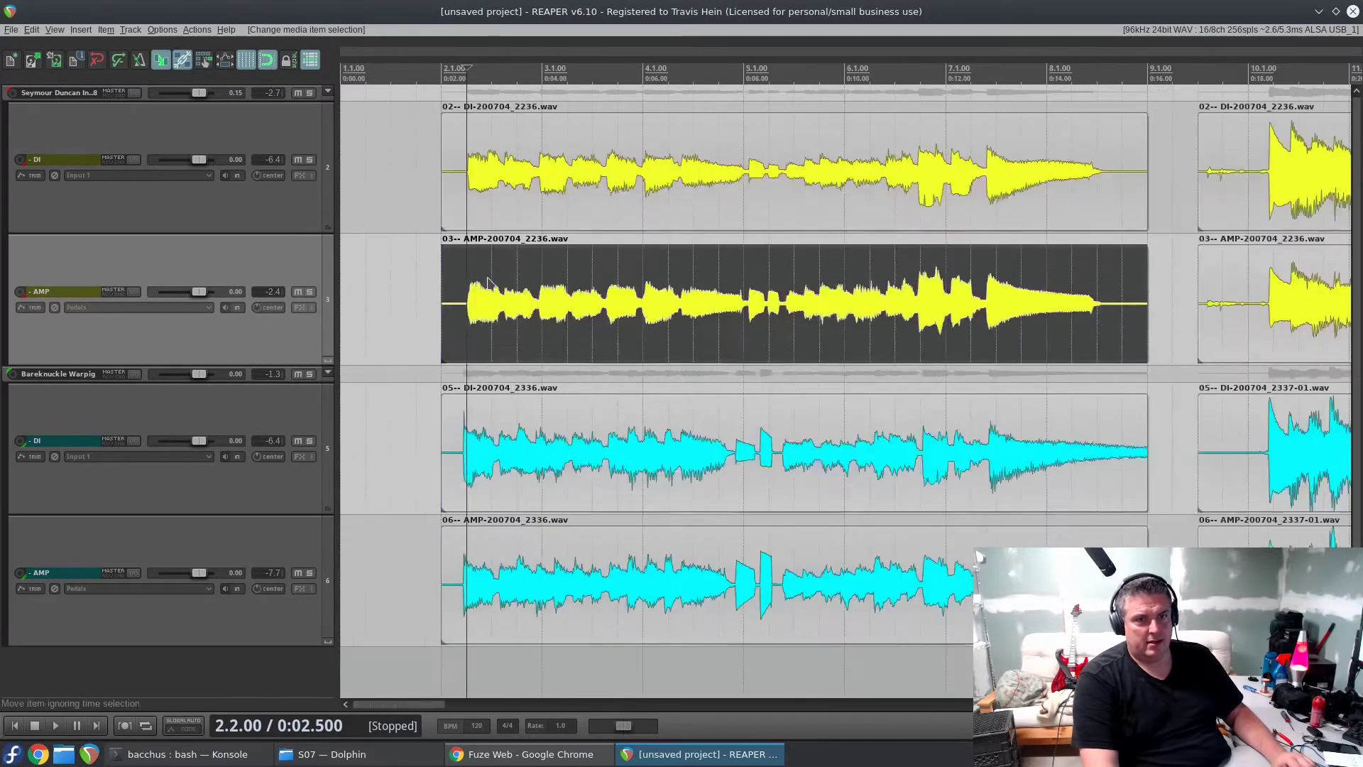
Step: Solo the Seymour Duncan DI track and listen to its first clip from 2.2.00
{"action": "left_click", "coordinate": [310, 161]}
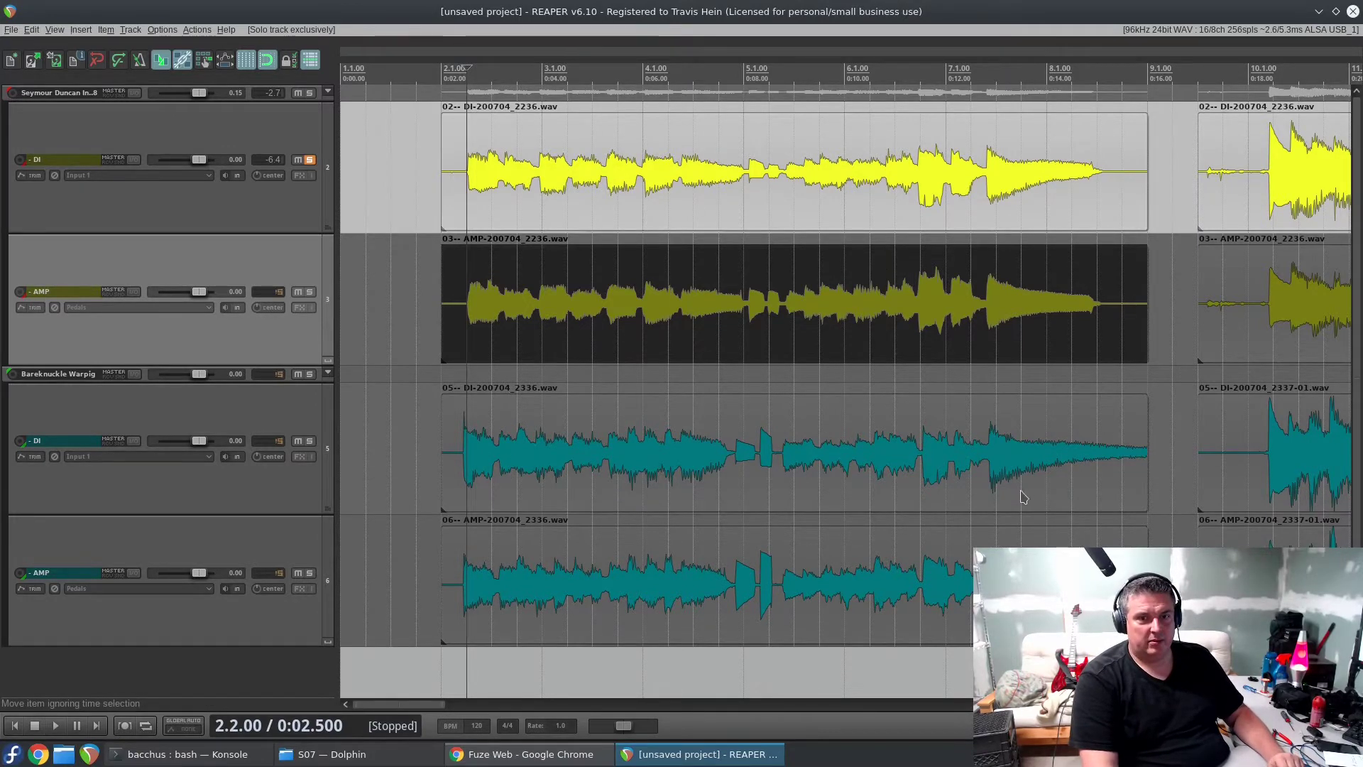
{"action": "left_click", "coordinate": [497, 171]}
{"action": "left_click", "coordinate": [494, 473]}
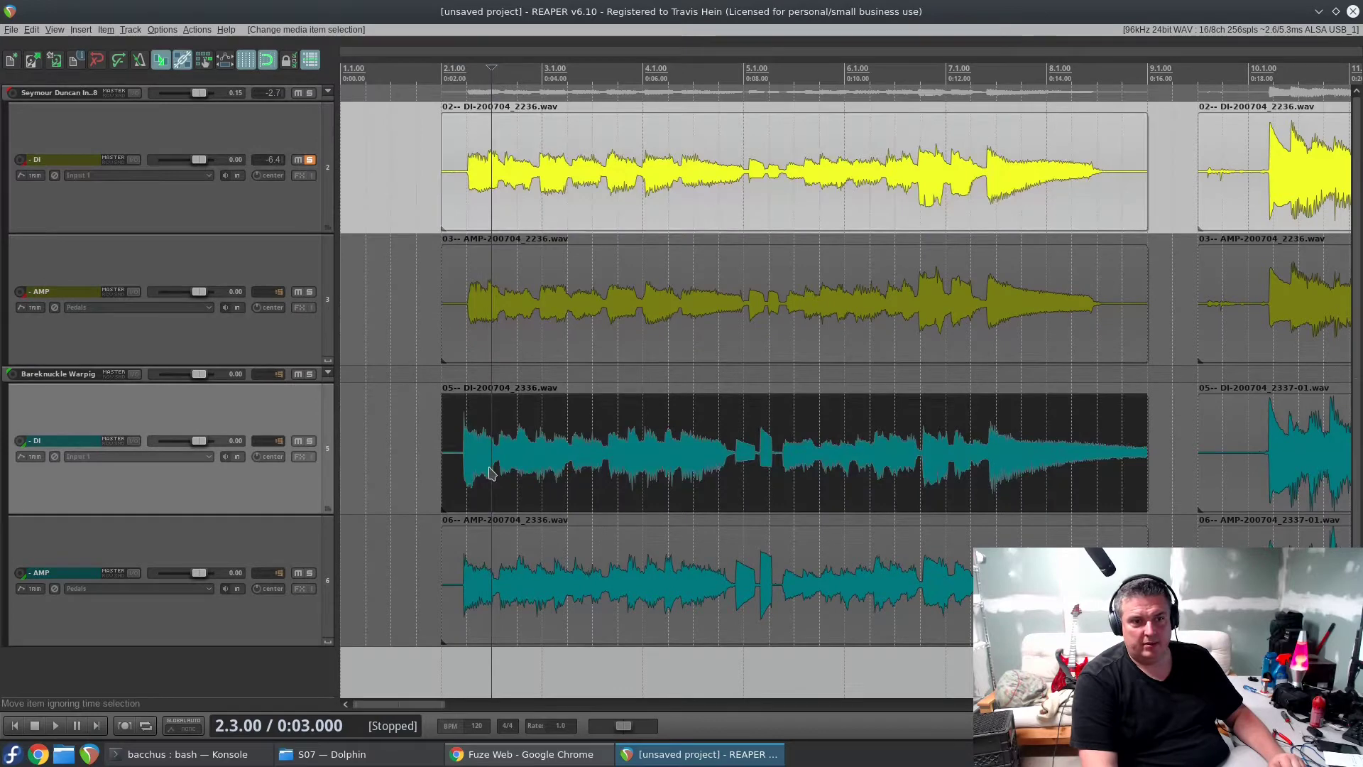
{"action": "left_click", "coordinate": [770, 173]}
{"action": "left_click", "coordinate": [466, 177]}
{"action": "key", "text": "space"}
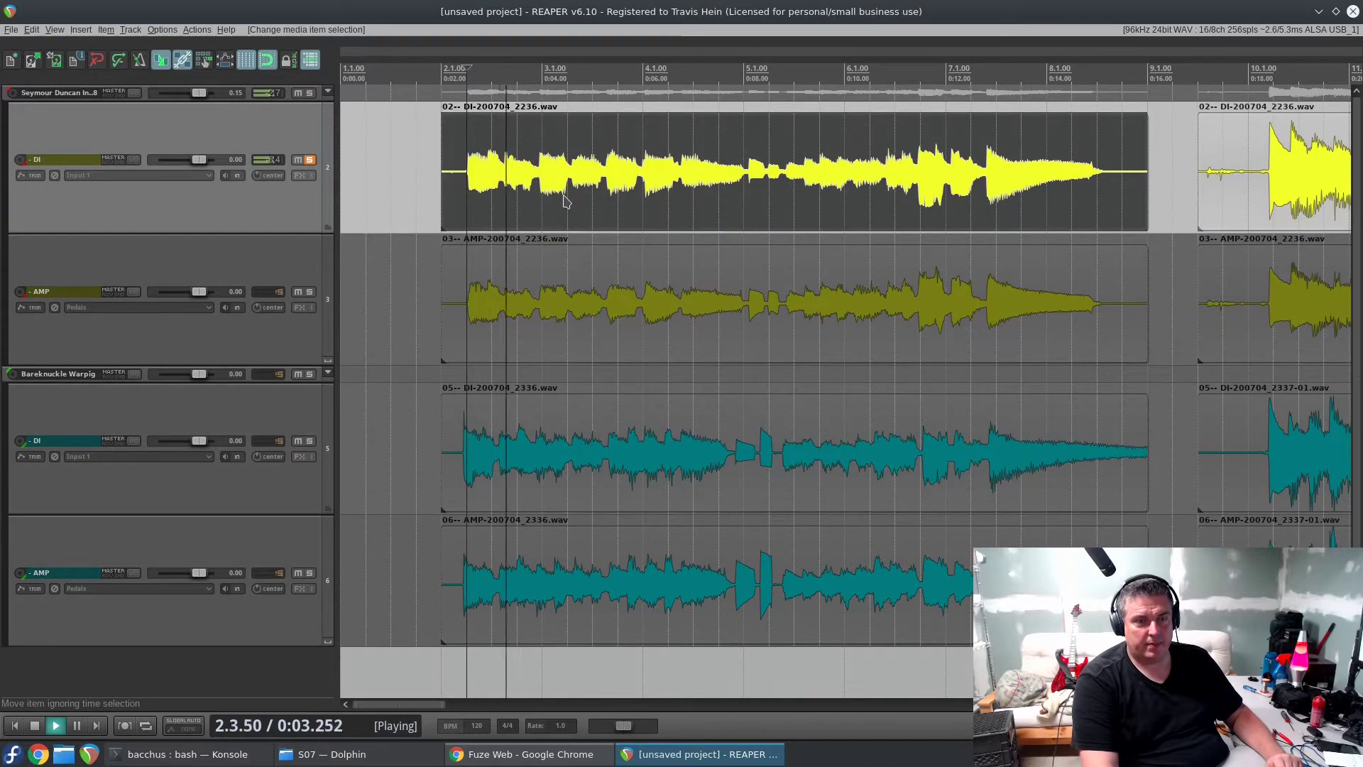
{"action": "scroll", "coordinate": [687, 225], "scroll_direction": "up", "scroll_amount": 3}
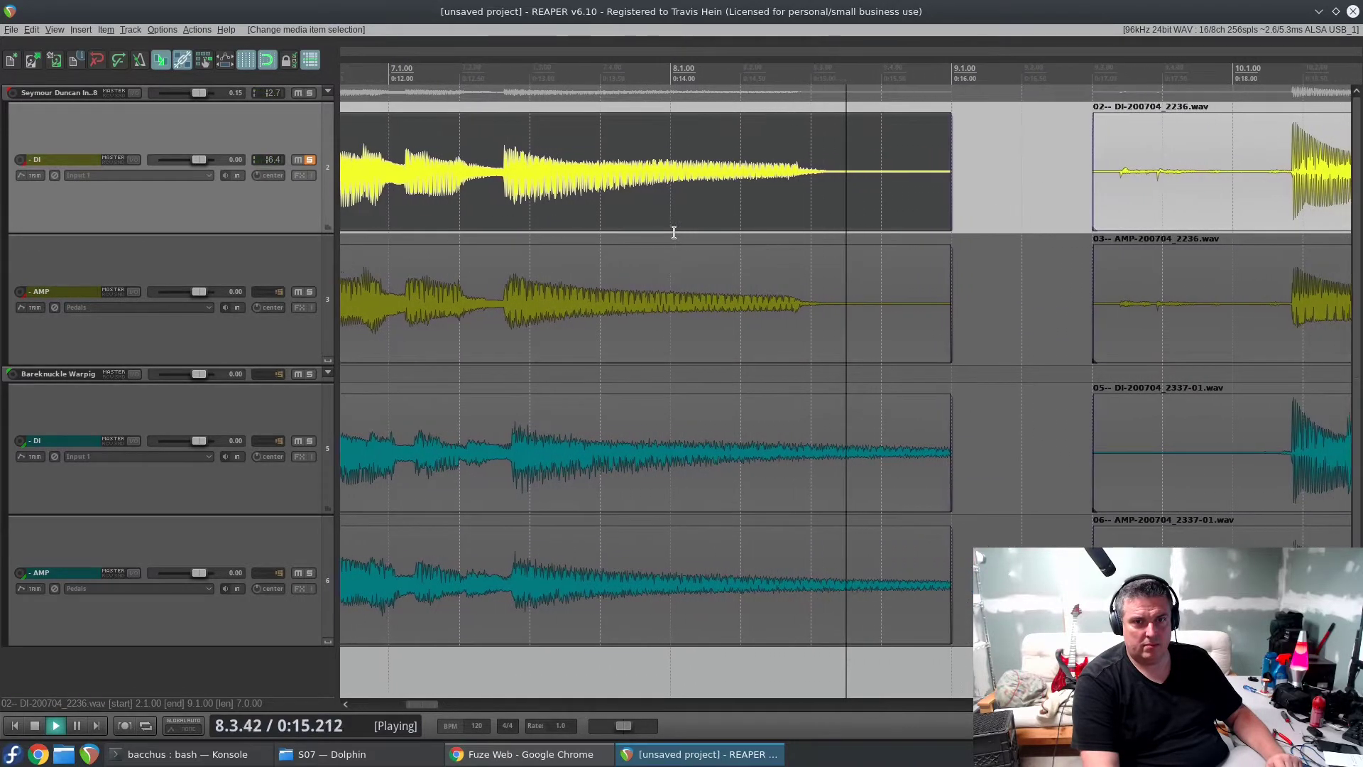
{"action": "key", "text": "space"}
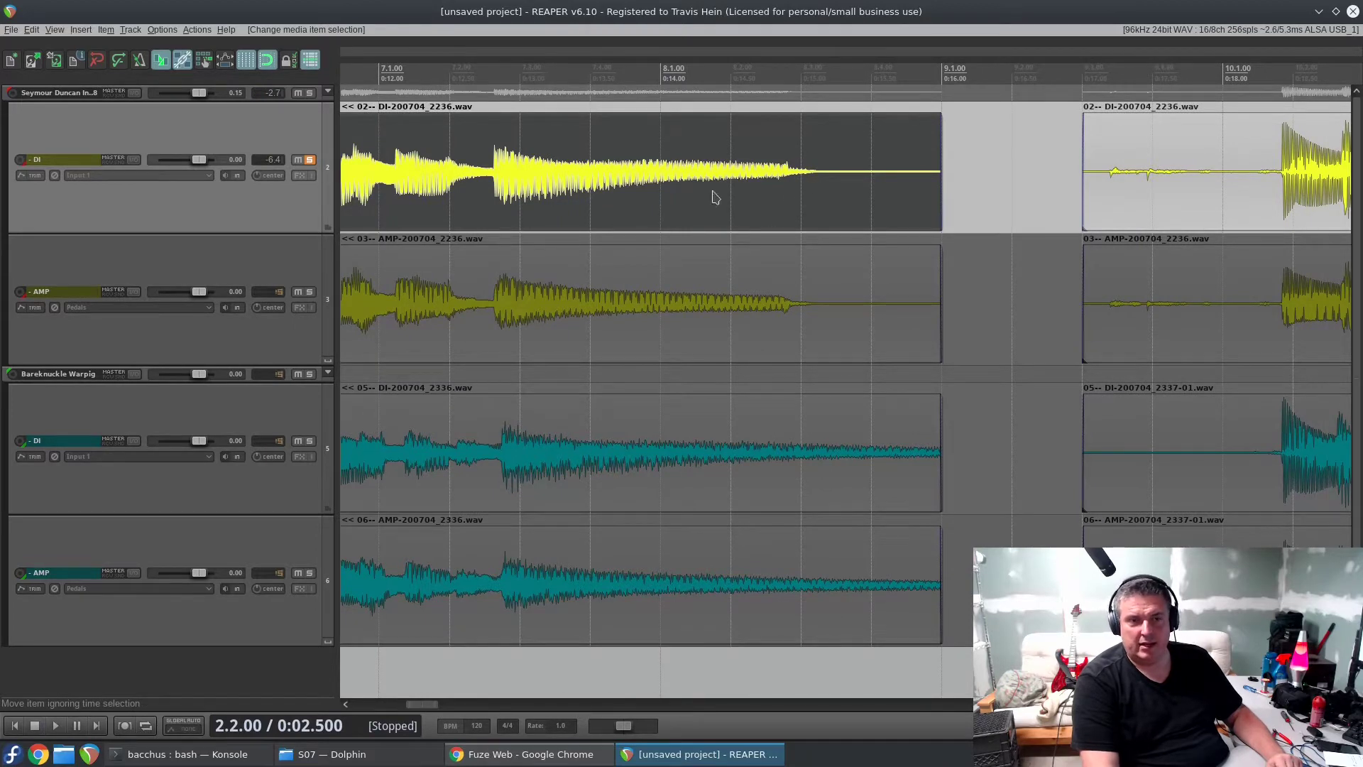
Step: Examine how the final note decays around 8.3.00 in the first Seymour Duncan DI clip
{"action": "left_click", "coordinate": [521, 181]}
{"action": "left_click", "coordinate": [803, 183]}
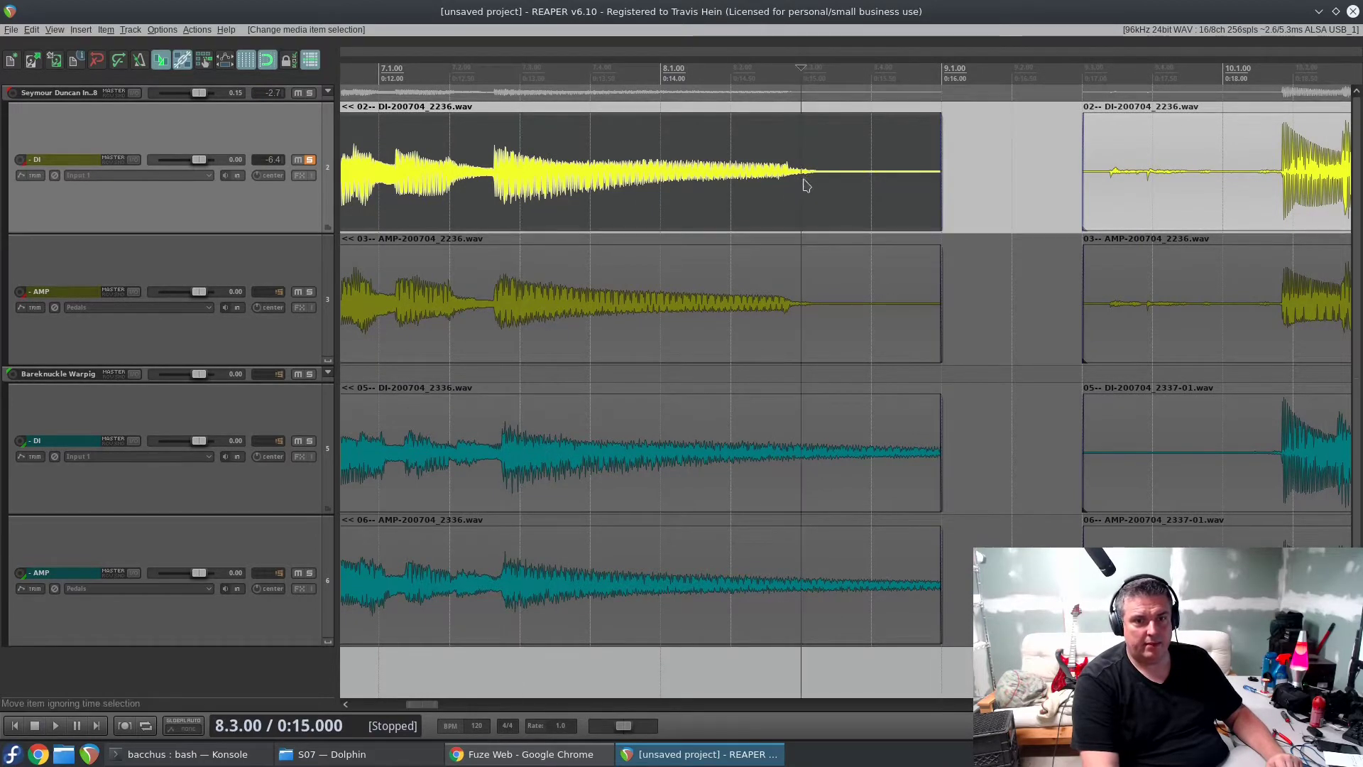
{"action": "scroll", "coordinate": [802, 183], "scroll_direction": "up", "scroll_amount": 3}
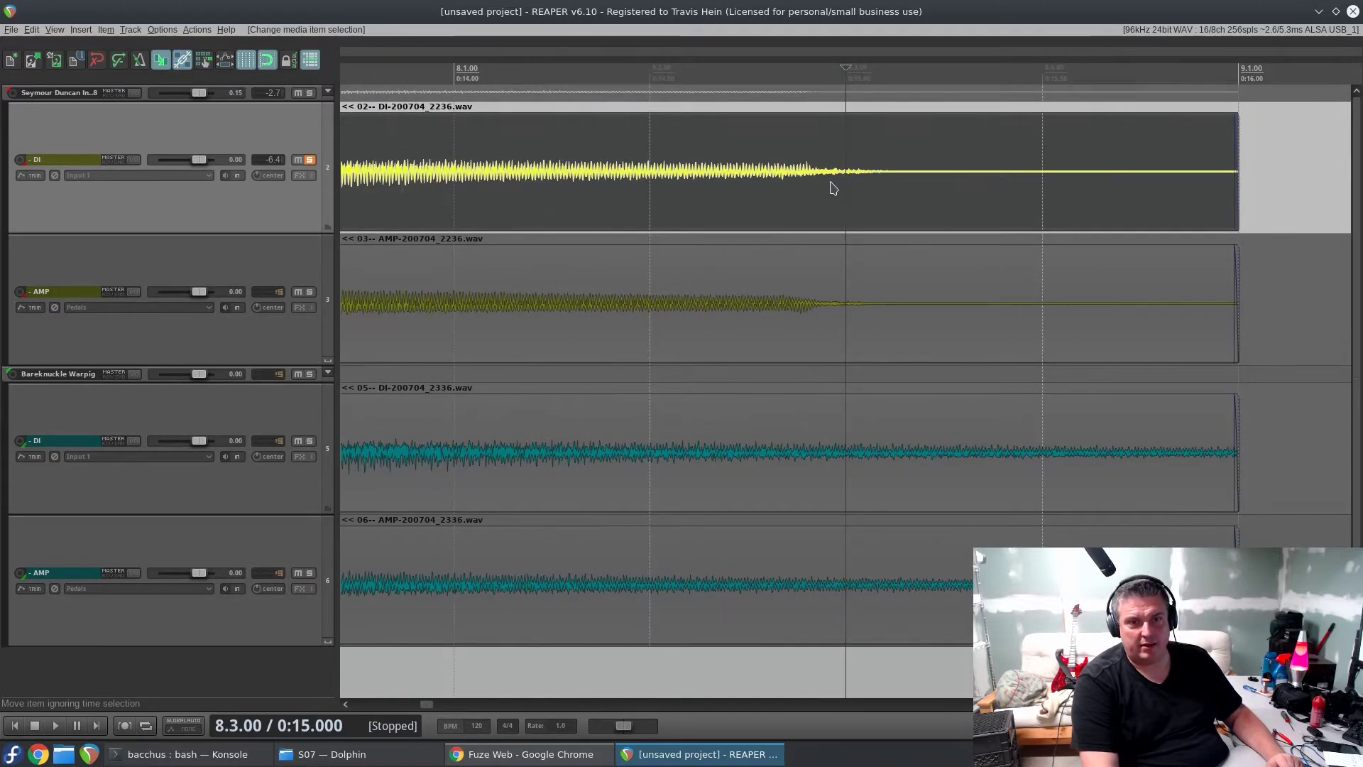
{"action": "scroll", "coordinate": [840, 187], "scroll_direction": "down", "scroll_amount": 4}
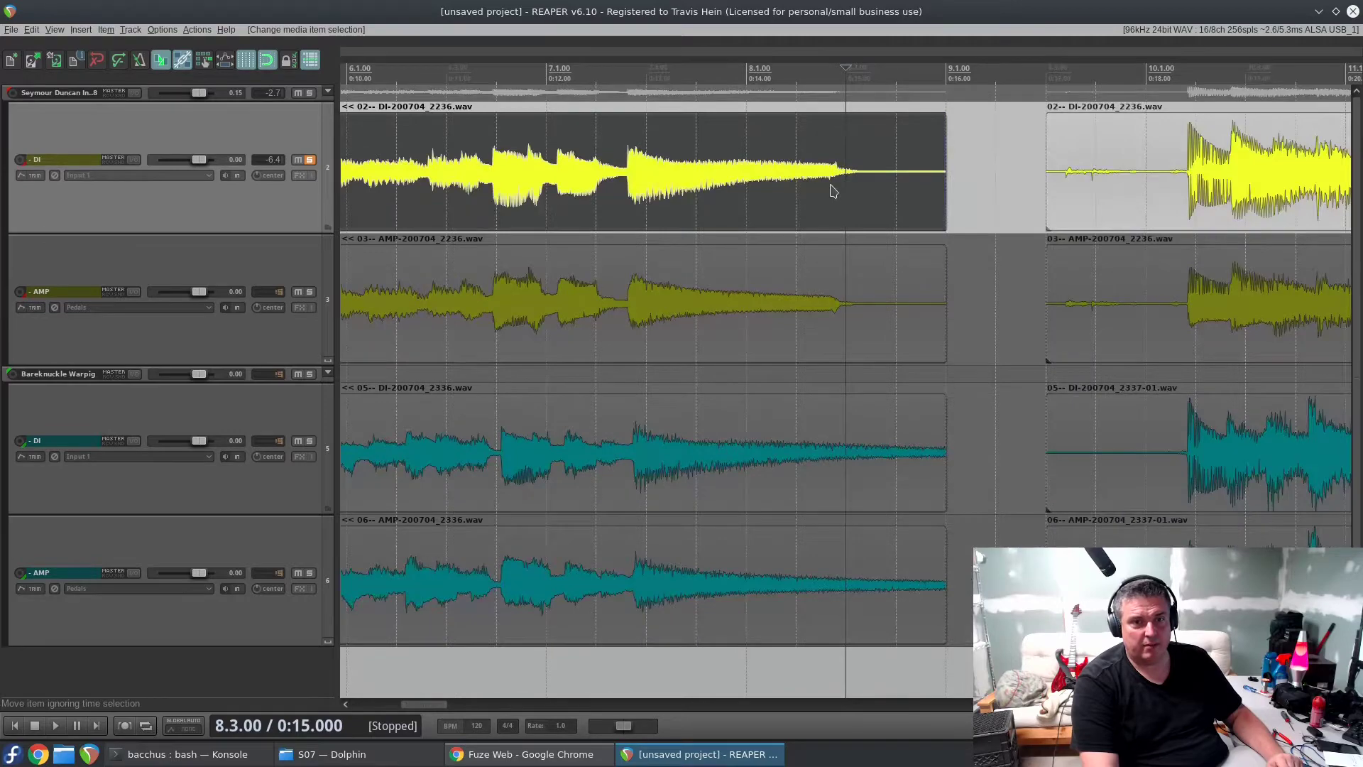
{"action": "scroll", "coordinate": [835, 190], "scroll_direction": "down", "scroll_amount": 3}
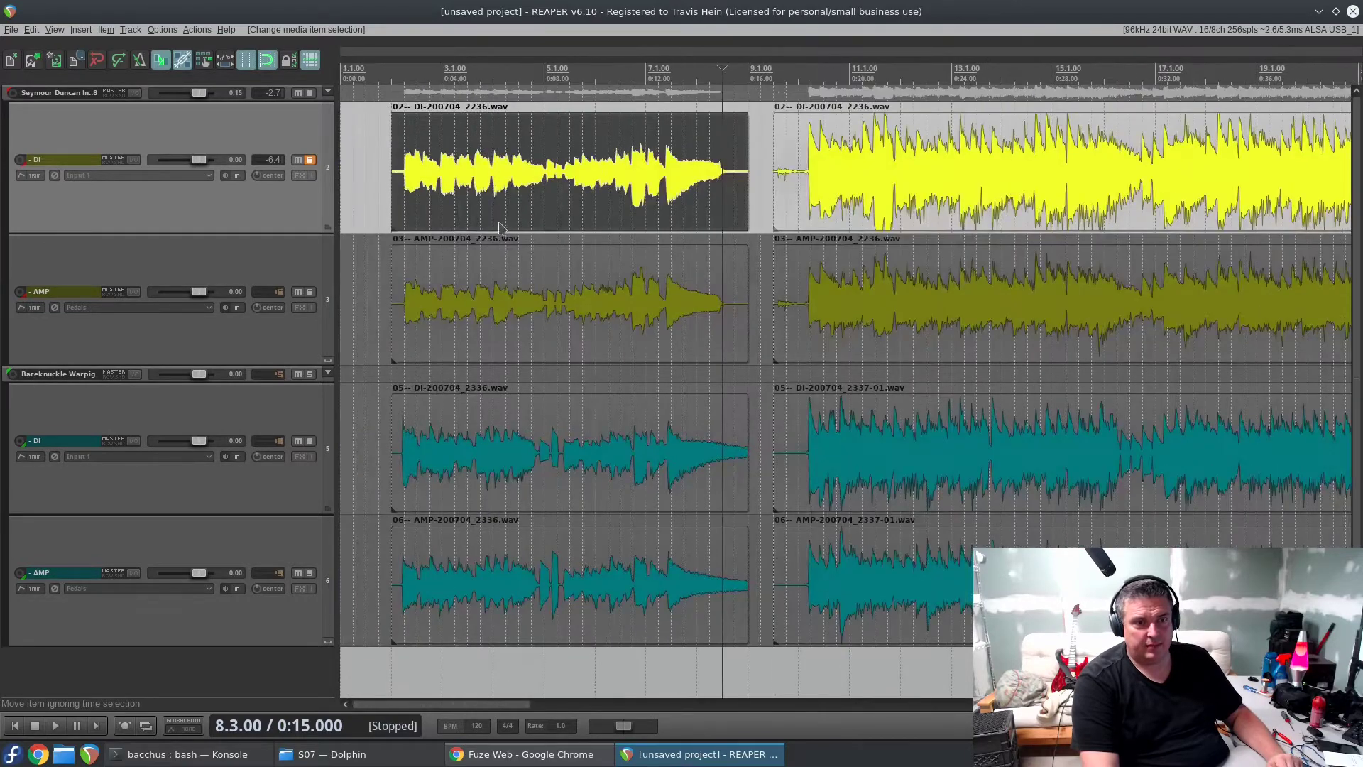
Step: Solo only the Bareknuckle Warpig DI track and listen to its first clip from 2.2.00
{"action": "left_click", "coordinate": [310, 442]}
{"action": "left_click", "coordinate": [400, 463]}
{"action": "key", "text": "space"}
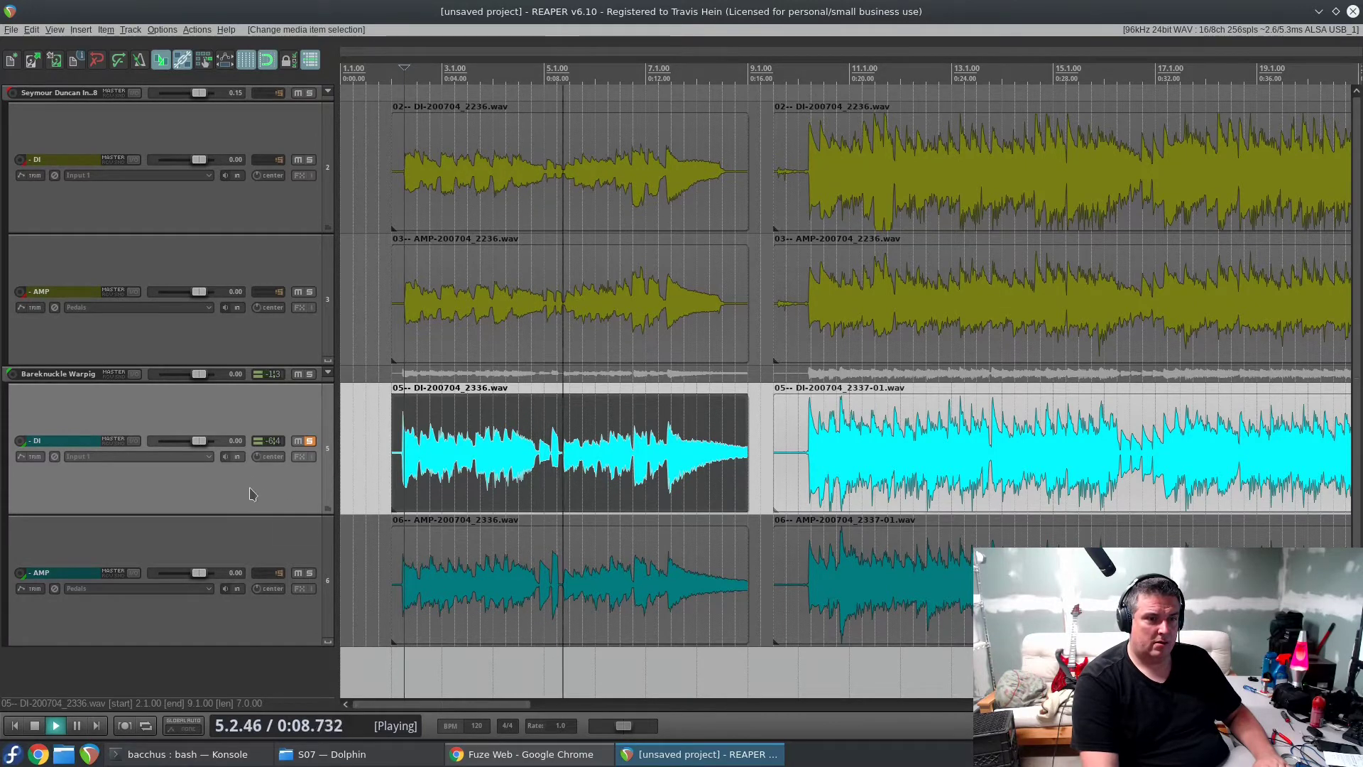
{"action": "left_click", "coordinate": [259, 458]}
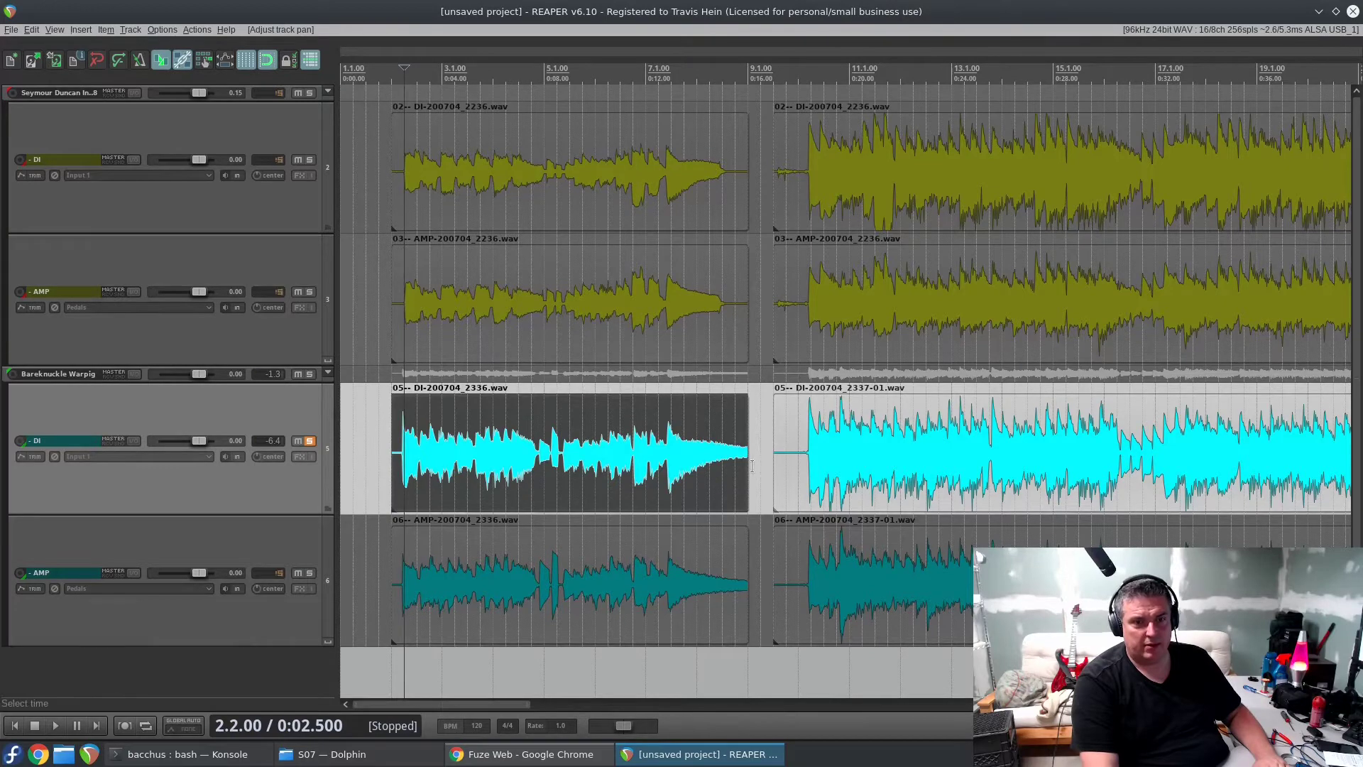
Step: Try extending the first Bareknuckle Warpig DI clip almost to the start of the second clip, and undo the resize
{"action": "mouse_move", "coordinate": [748, 465]}
{"action": "left_mouse_down"}
{"action": "mouse_move", "coordinate": [794, 465]}
{"action": "mouse_move", "coordinate": [771, 466]}
{"action": "left_mouse_up"}
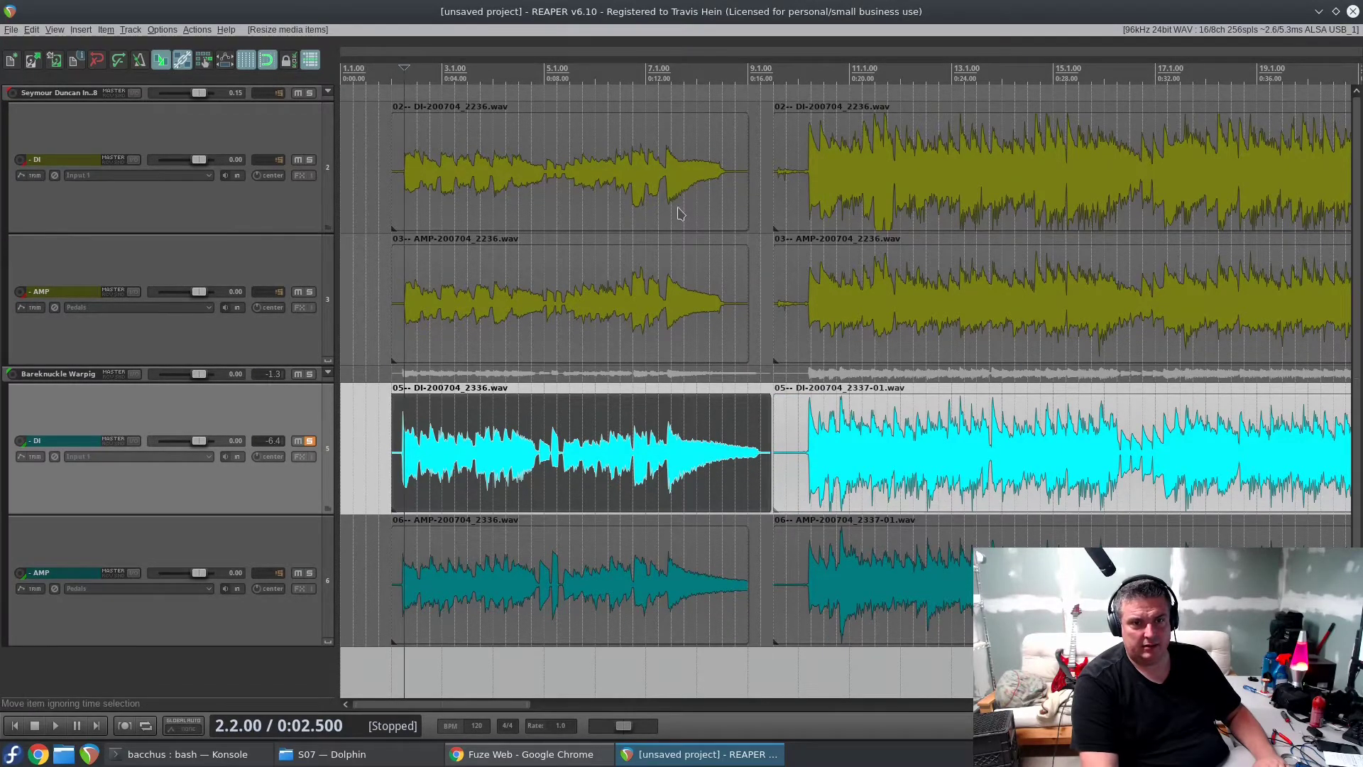
{"action": "scroll", "coordinate": [680, 213], "scroll_direction": "up", "scroll_amount": 3}
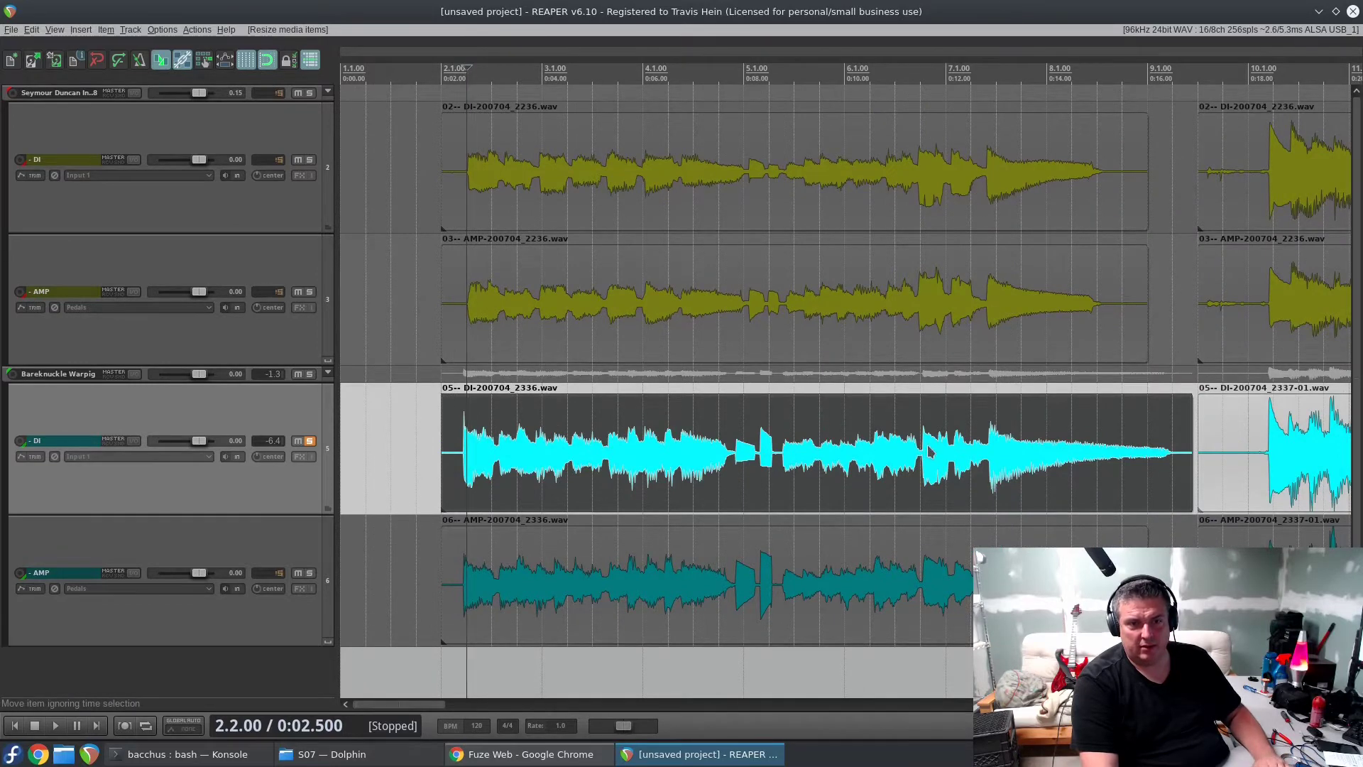
{"action": "key", "text": "ctrl+z"}
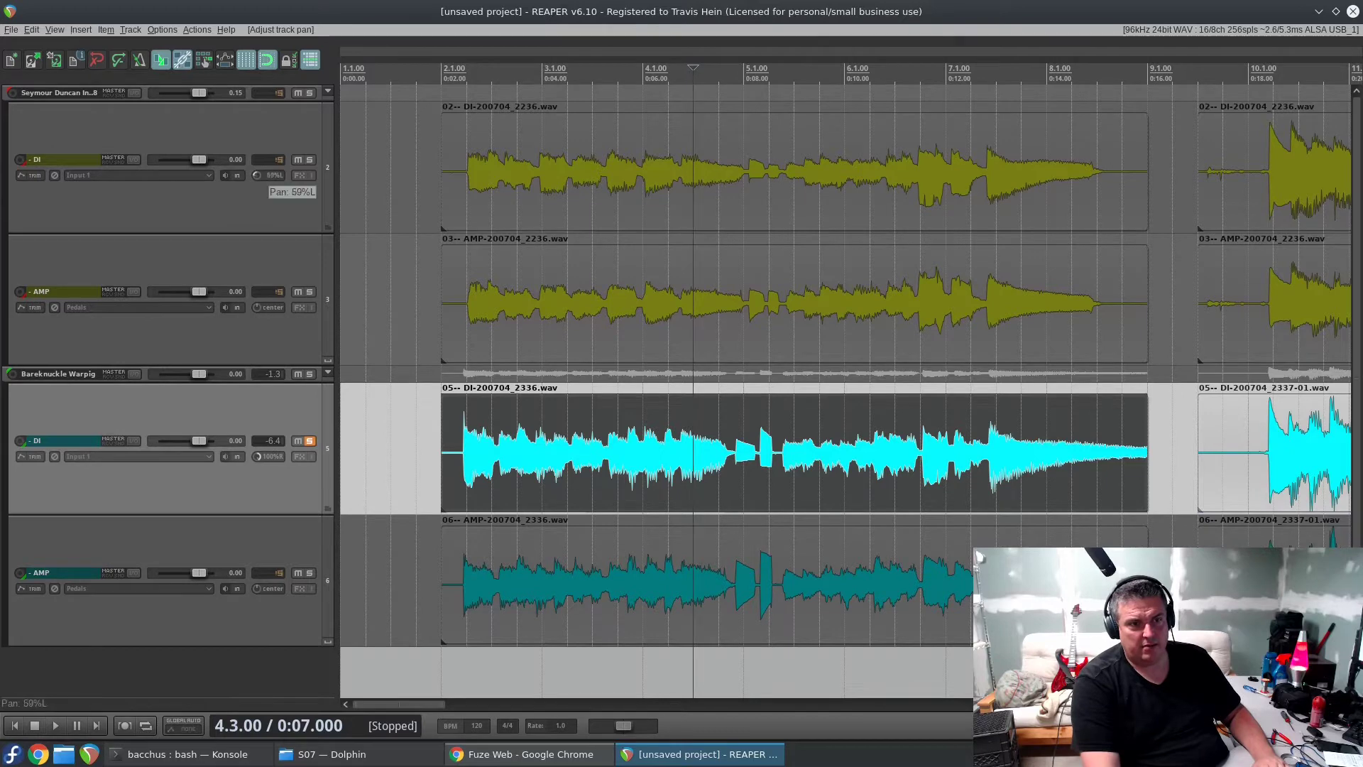
Step: Solo the Seymour Duncan DI track alongside the Bareknuckle Warpig DI track and play both from 2.2.00
{"action": "left_click", "coordinate": [310, 160]}
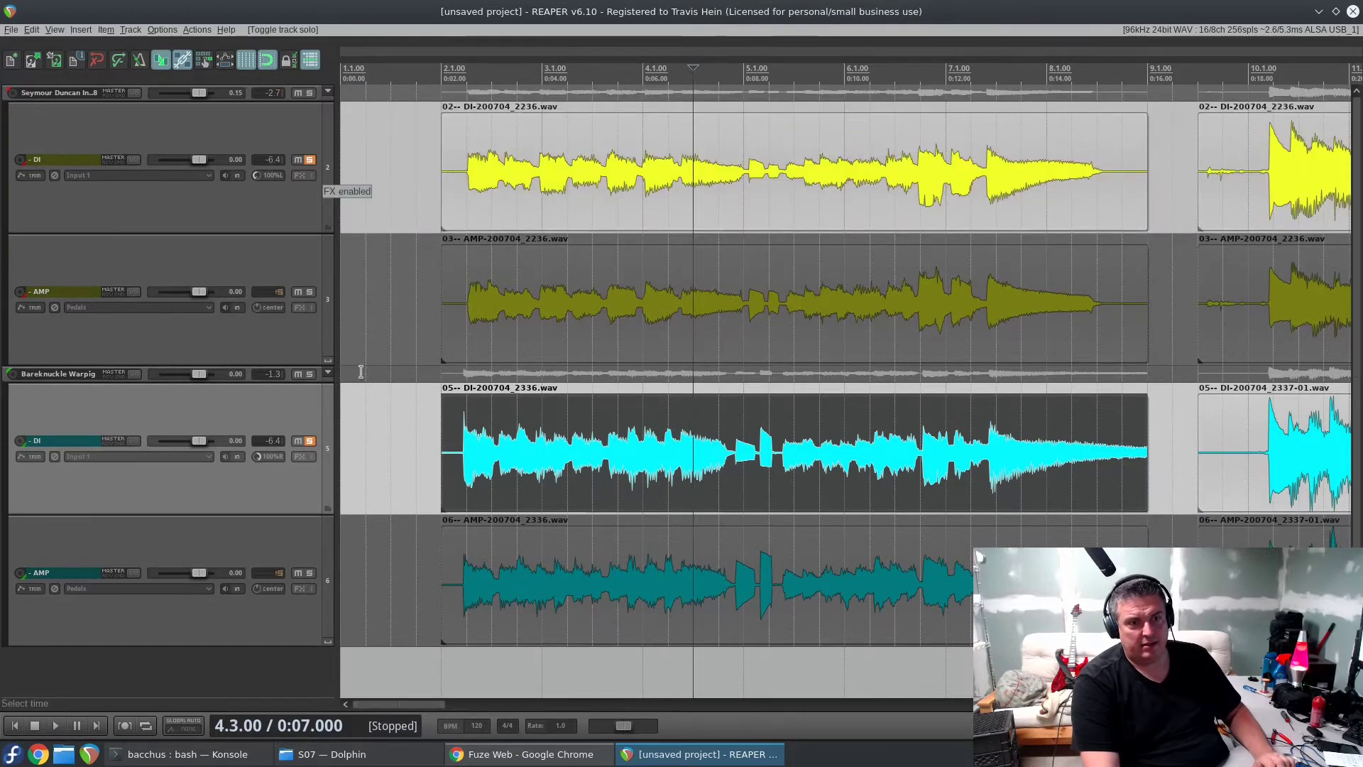
{"action": "left_click", "coordinate": [466, 455]}
{"action": "key", "text": "space"}
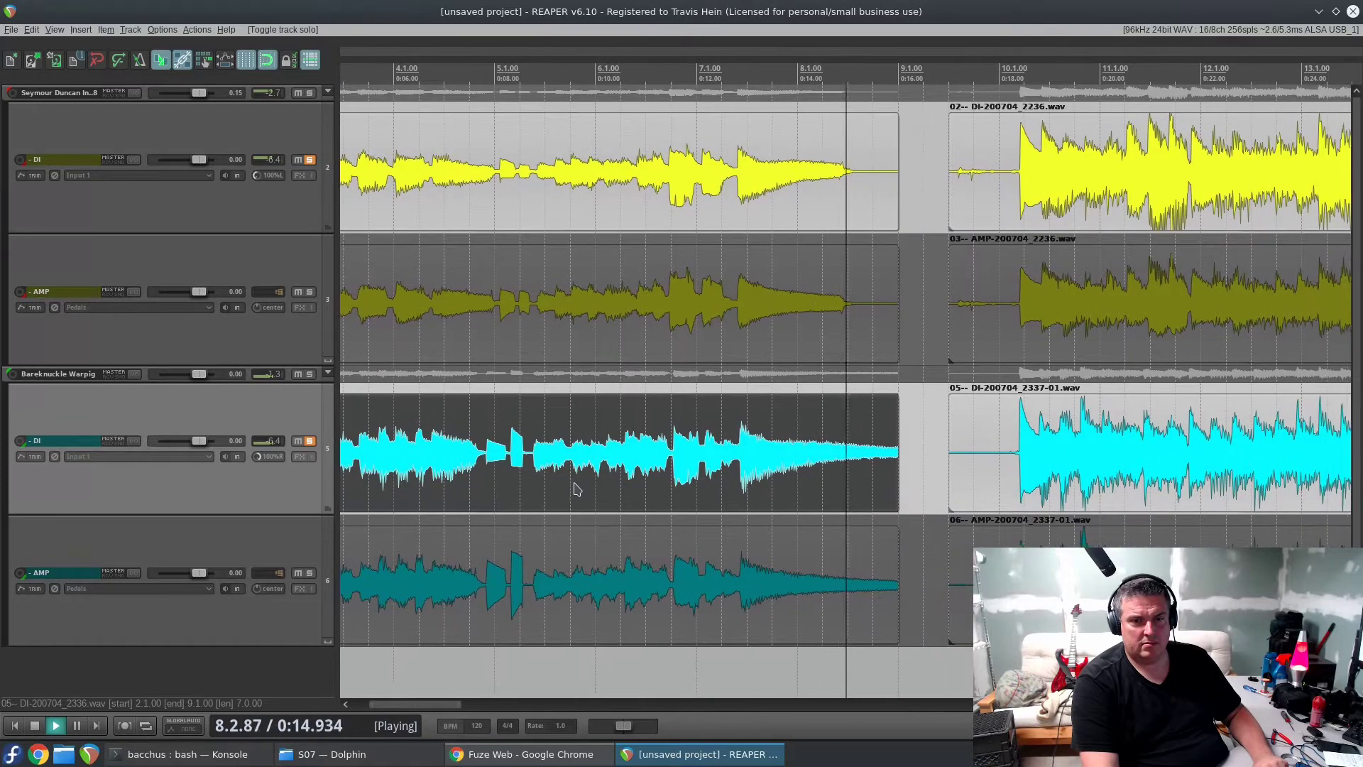
{"action": "key", "text": "space"}
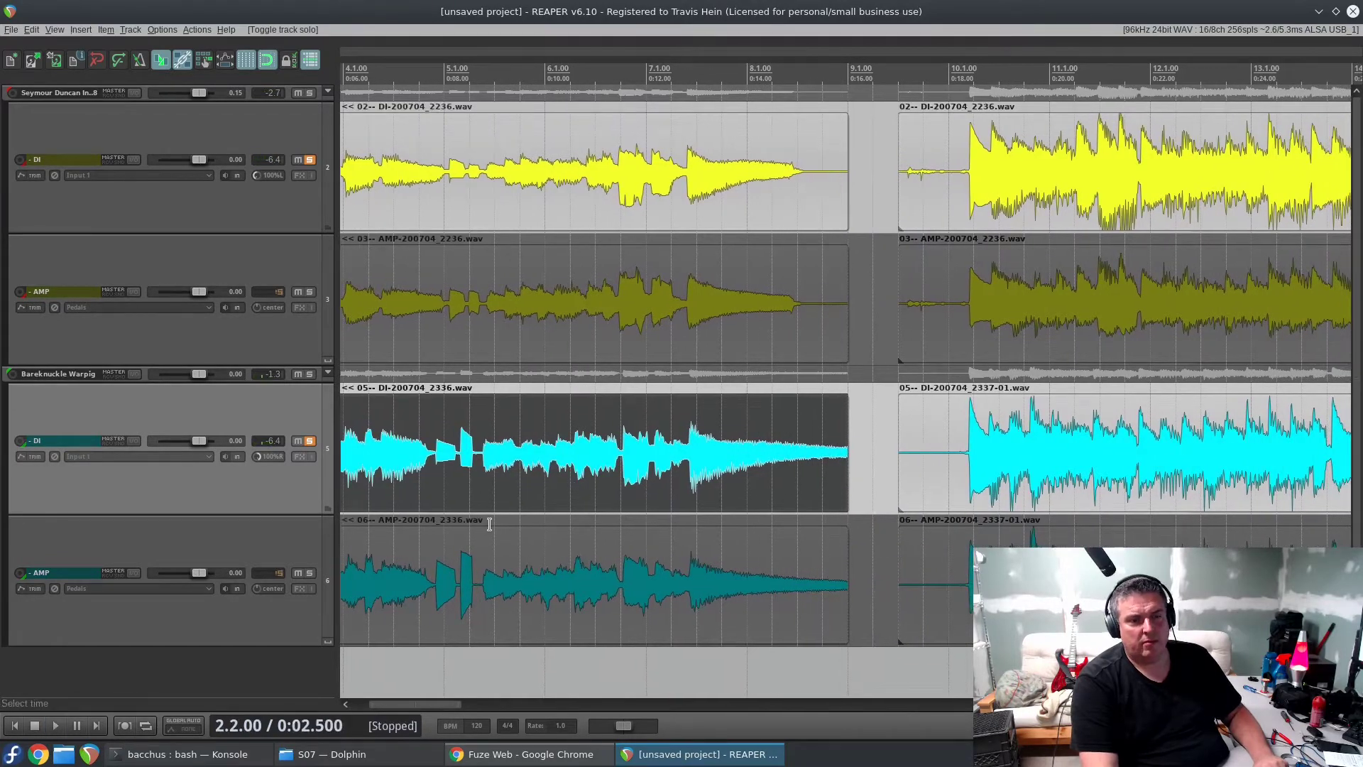
Step: Arrange the Track 5 DI spectrum analyzer window side by side with the Track 2 DI one
{"action": "scroll", "coordinate": [496, 518], "scroll_direction": "up", "scroll_amount": 2}
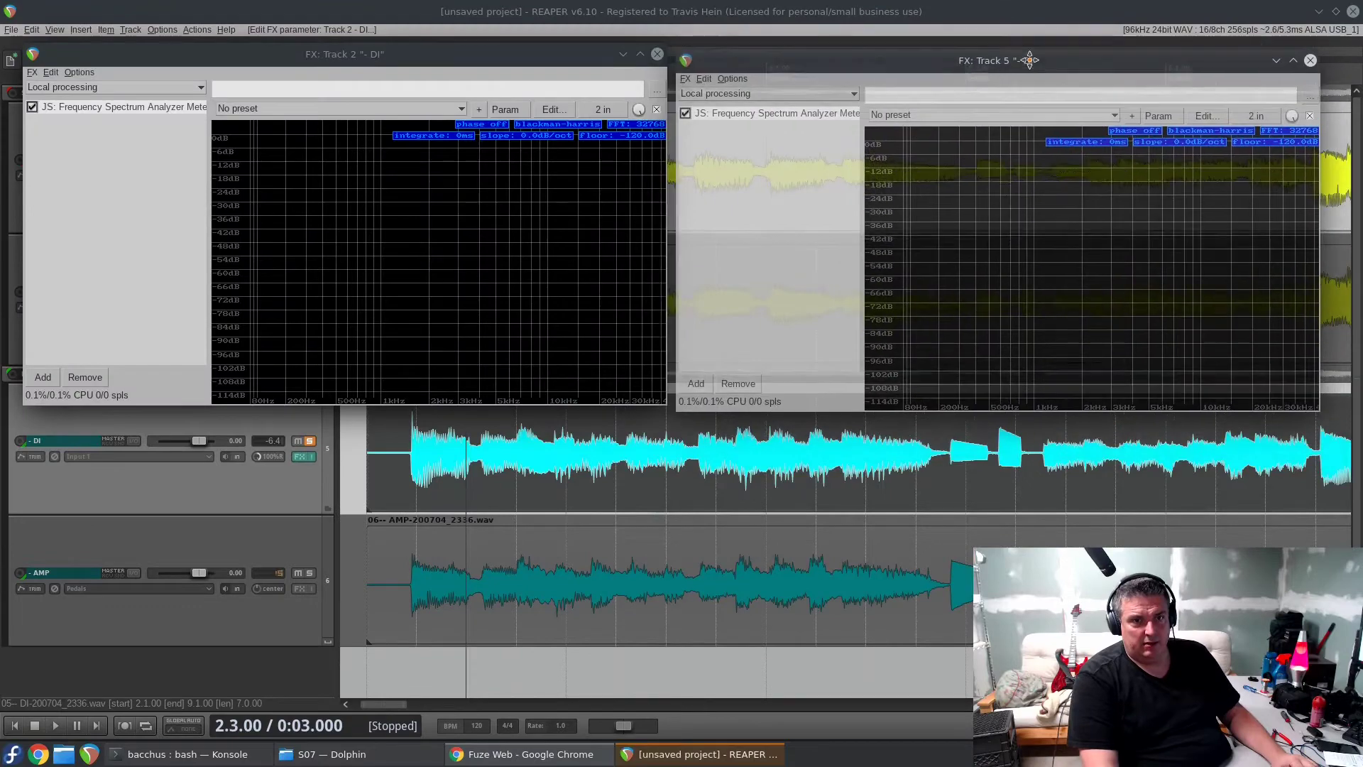
{"action": "left_click_drag", "start_coordinate": [1021, 49], "coordinate": [1027, 53]}
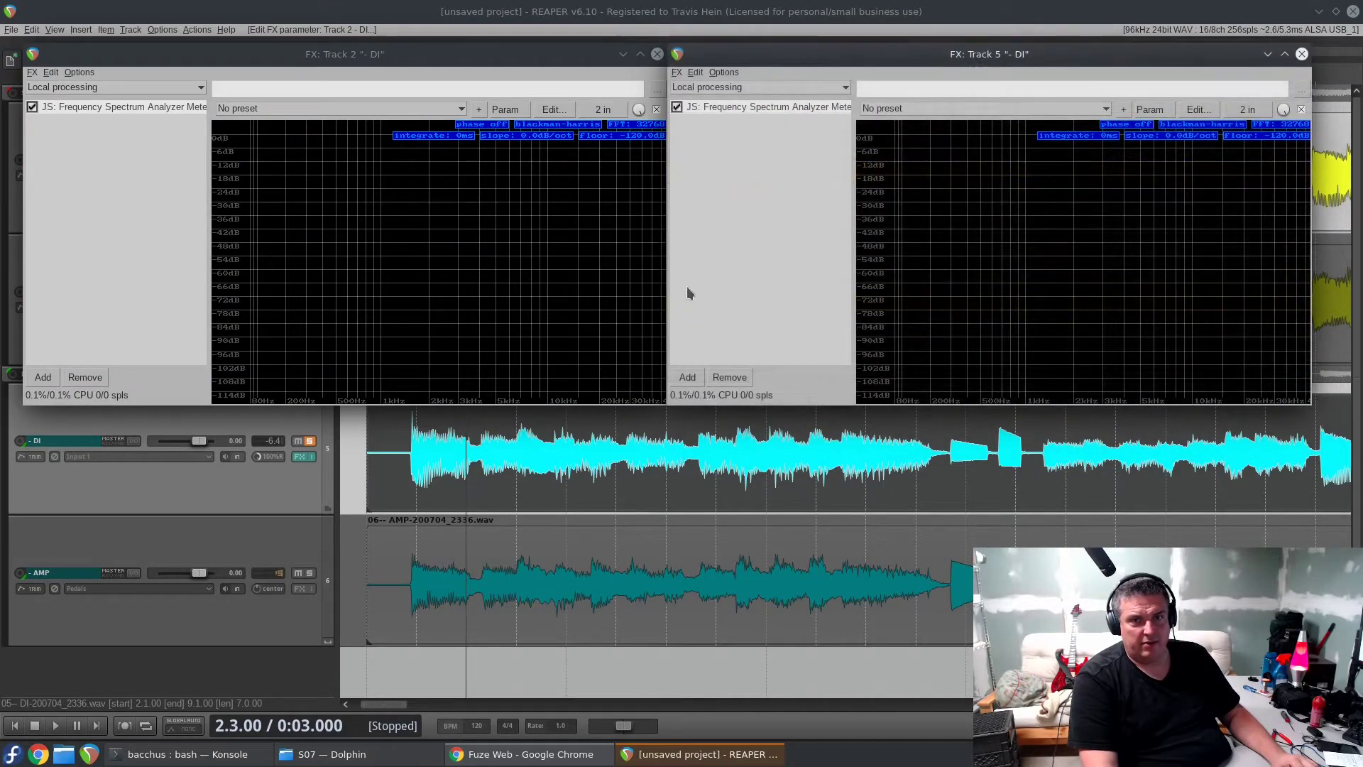
Step: Play both DI tracks repeatedly from 2.3.00 and compare their frequency spectra in the Track 2 and Track 5 analyzers
{"action": "key", "text": "space"}
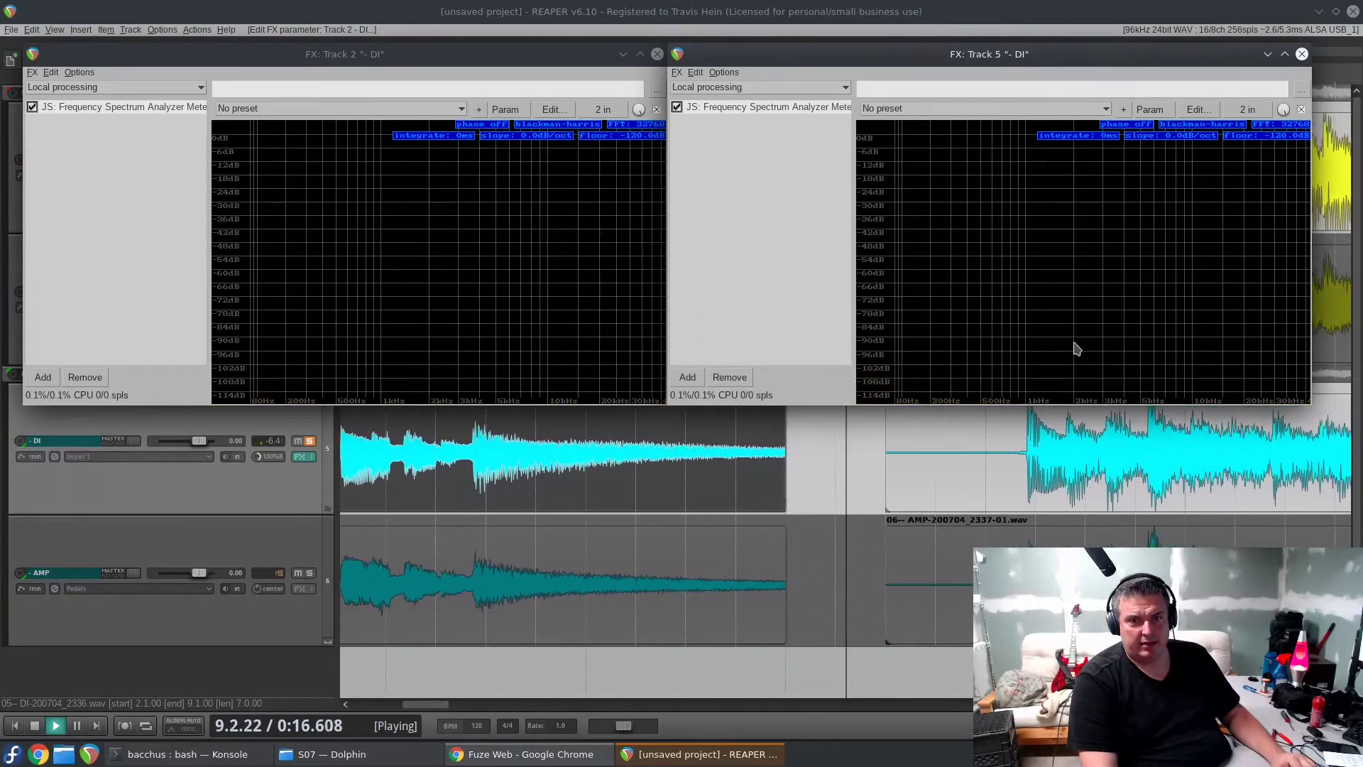
{"action": "key", "text": "space"}
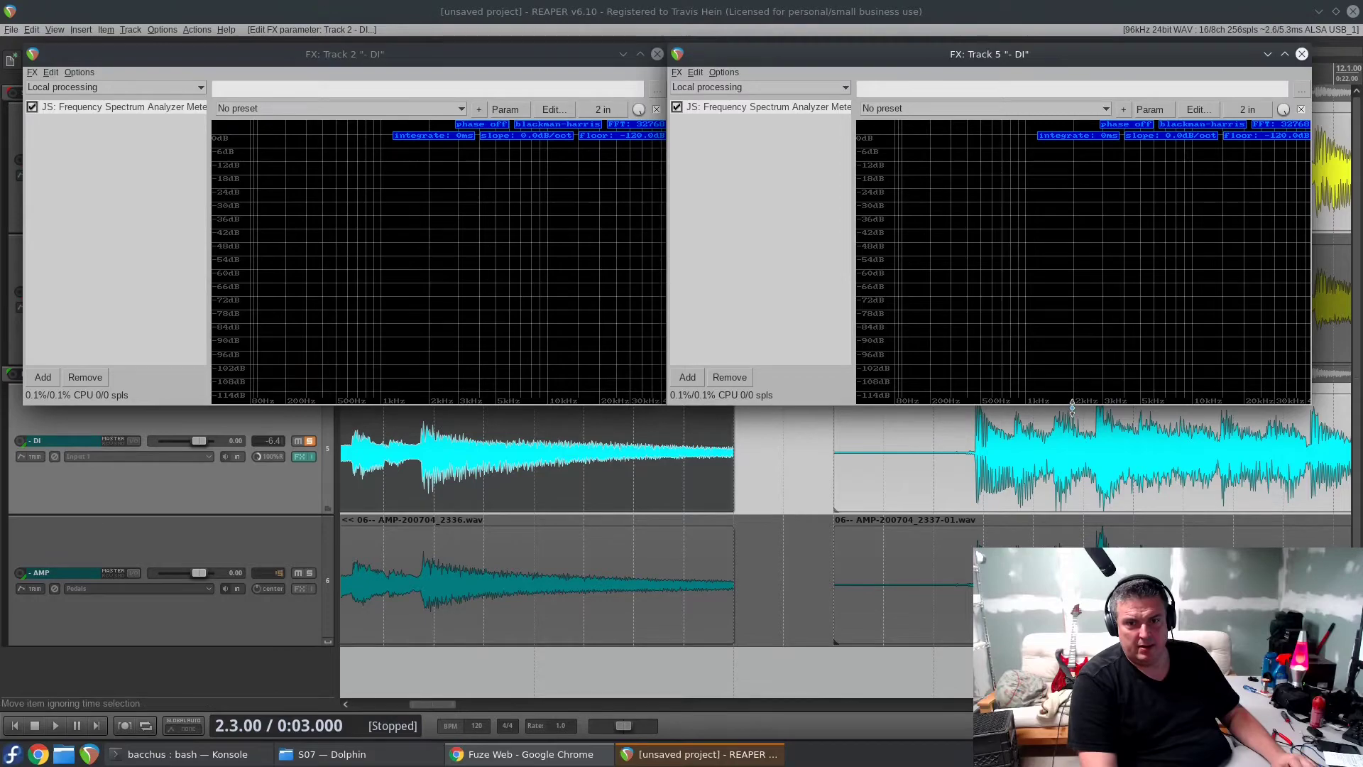
{"action": "key", "text": "space"}
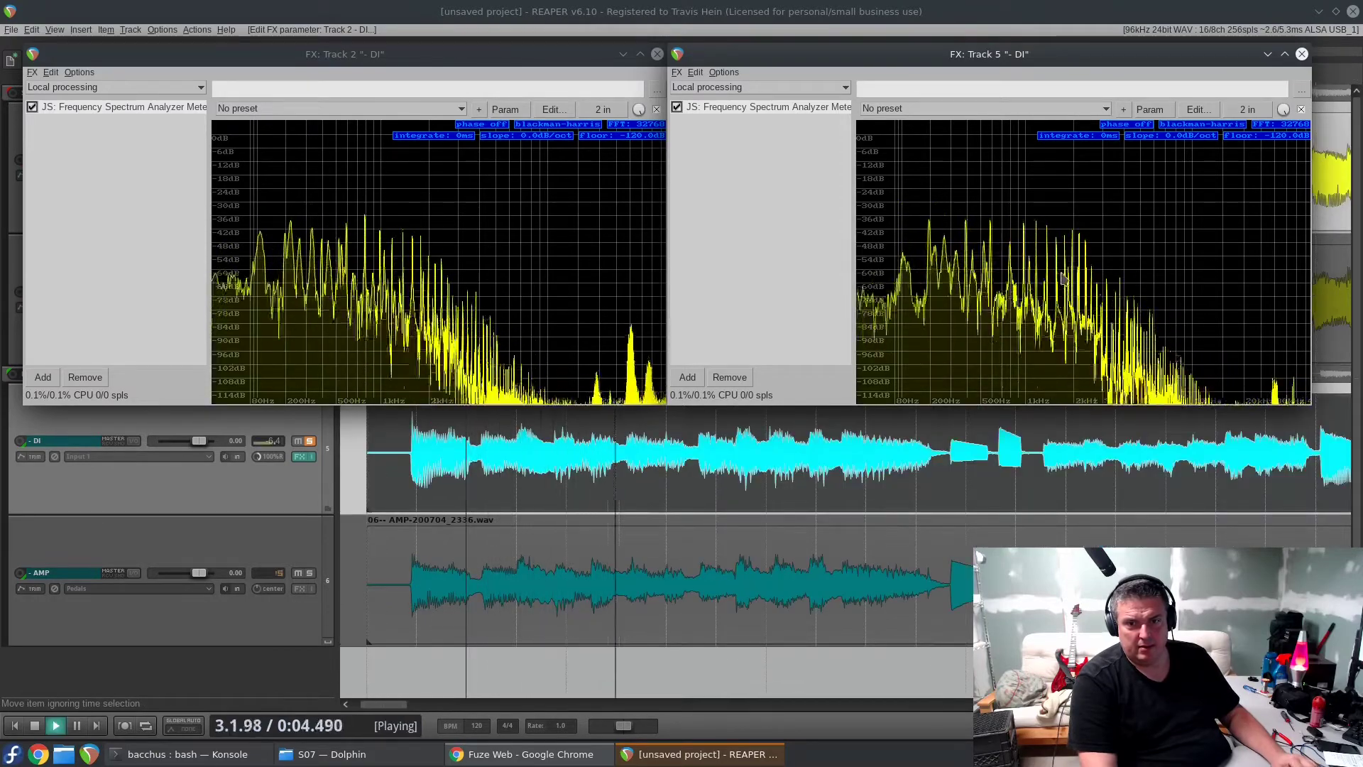
{"action": "key", "text": "space"}
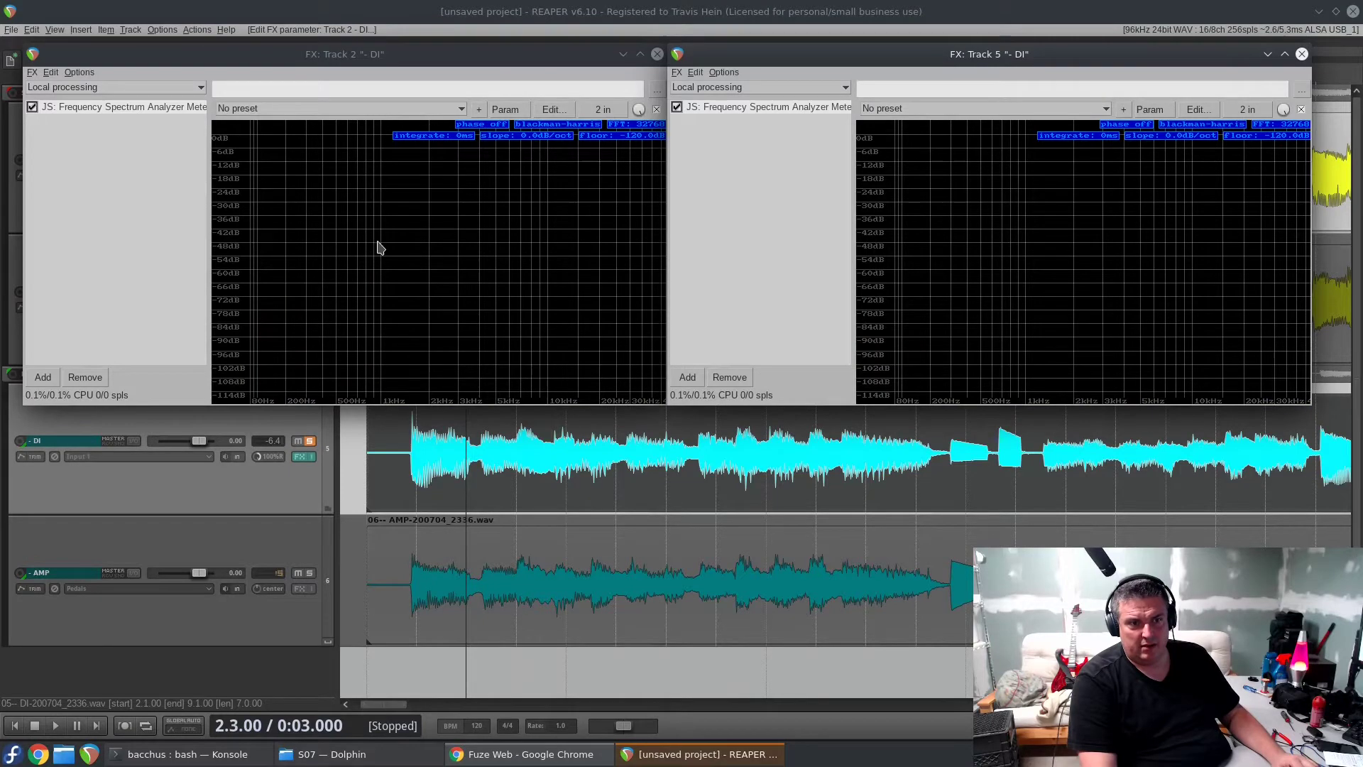
{"action": "key", "text": "space"}
{"action": "key", "text": "space"}
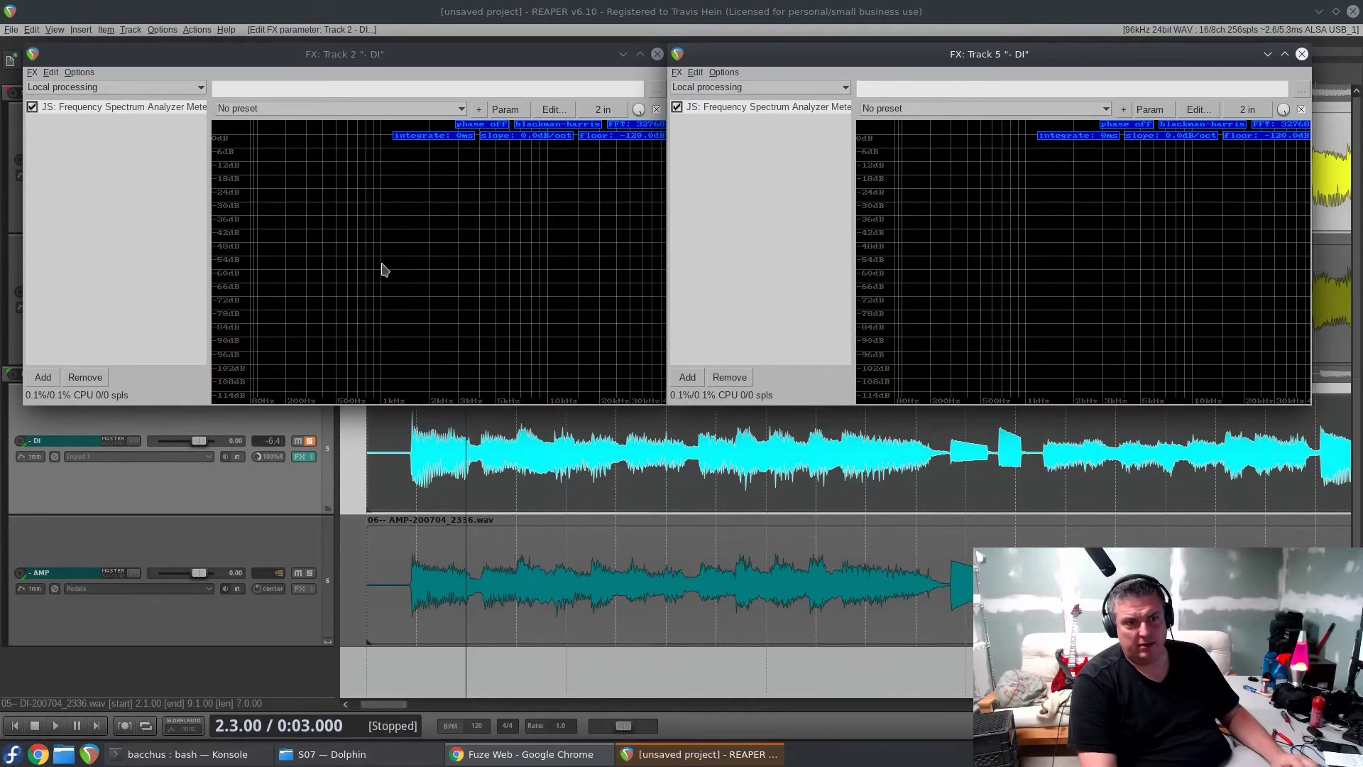
{"action": "key", "text": "space"}
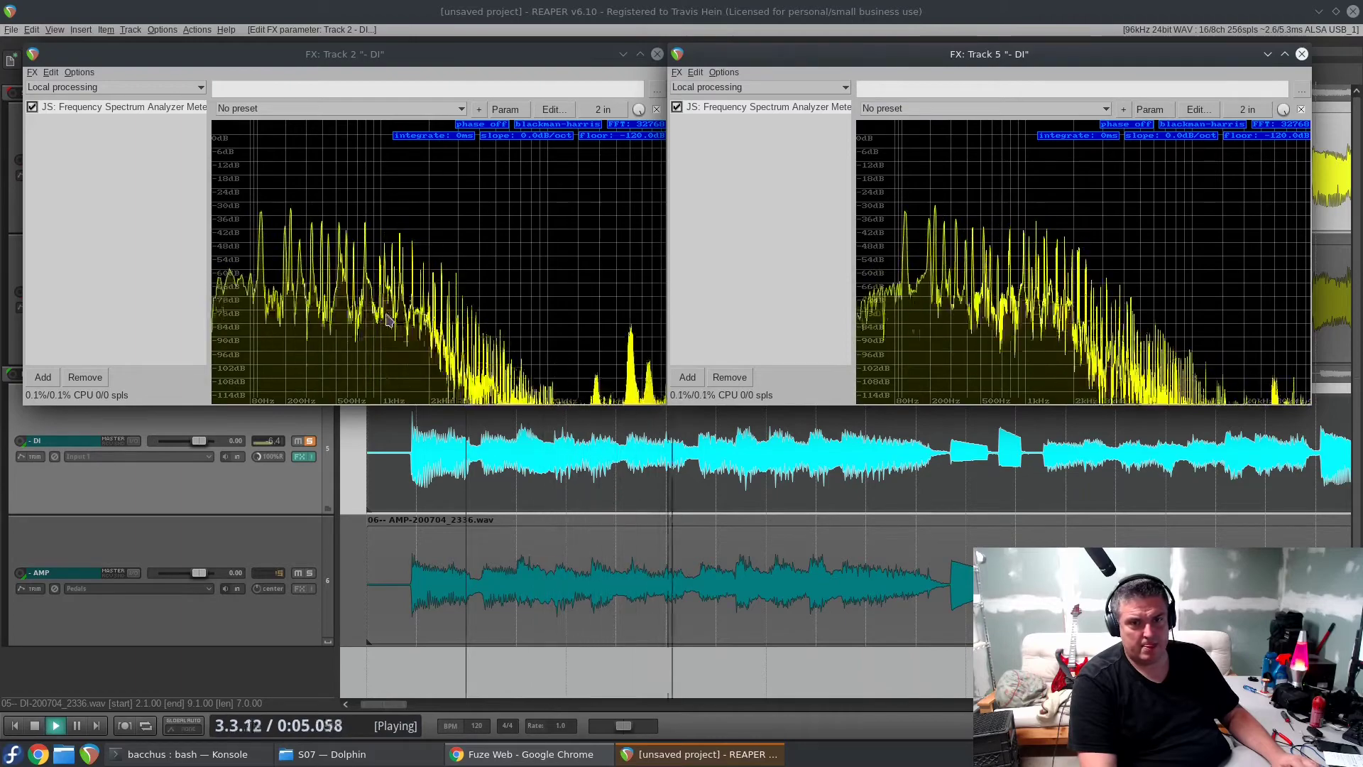
{"action": "key", "text": "space"}
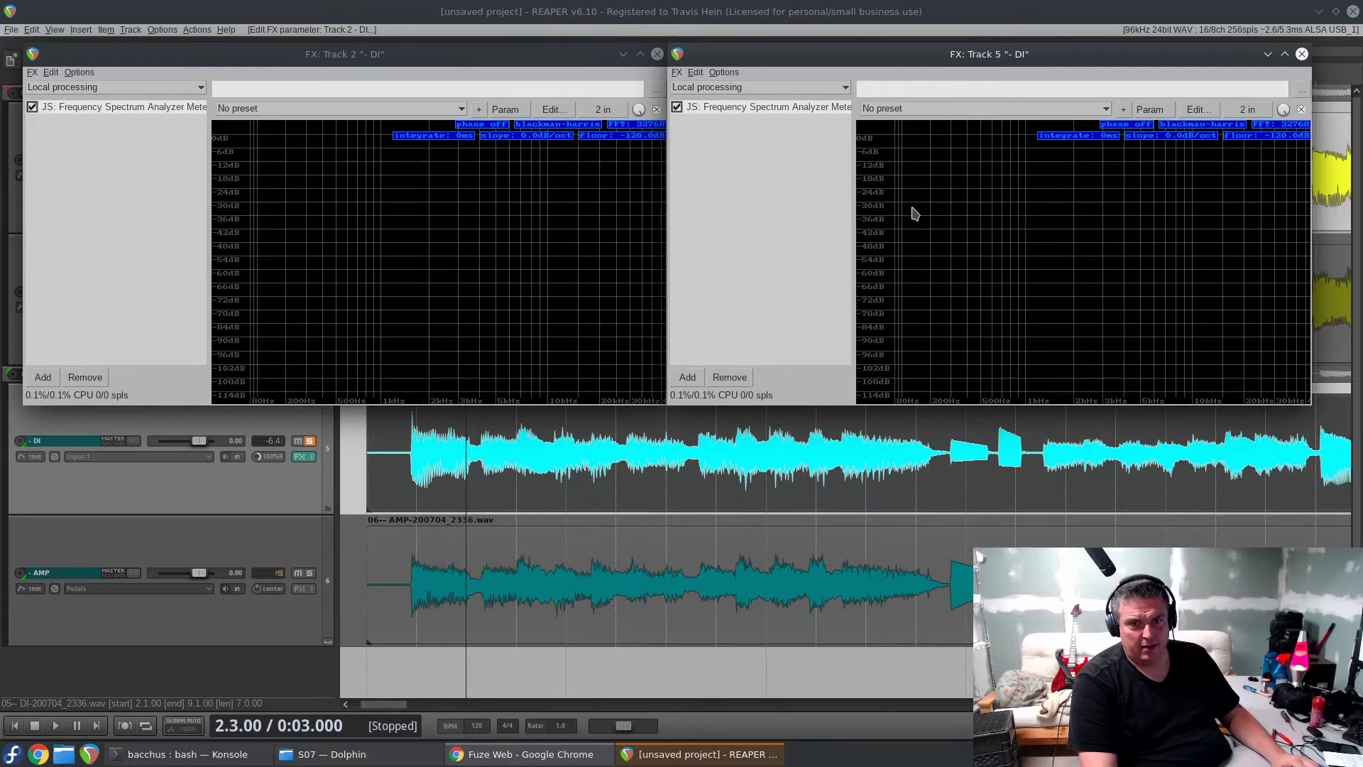
{"action": "key", "text": "space"}
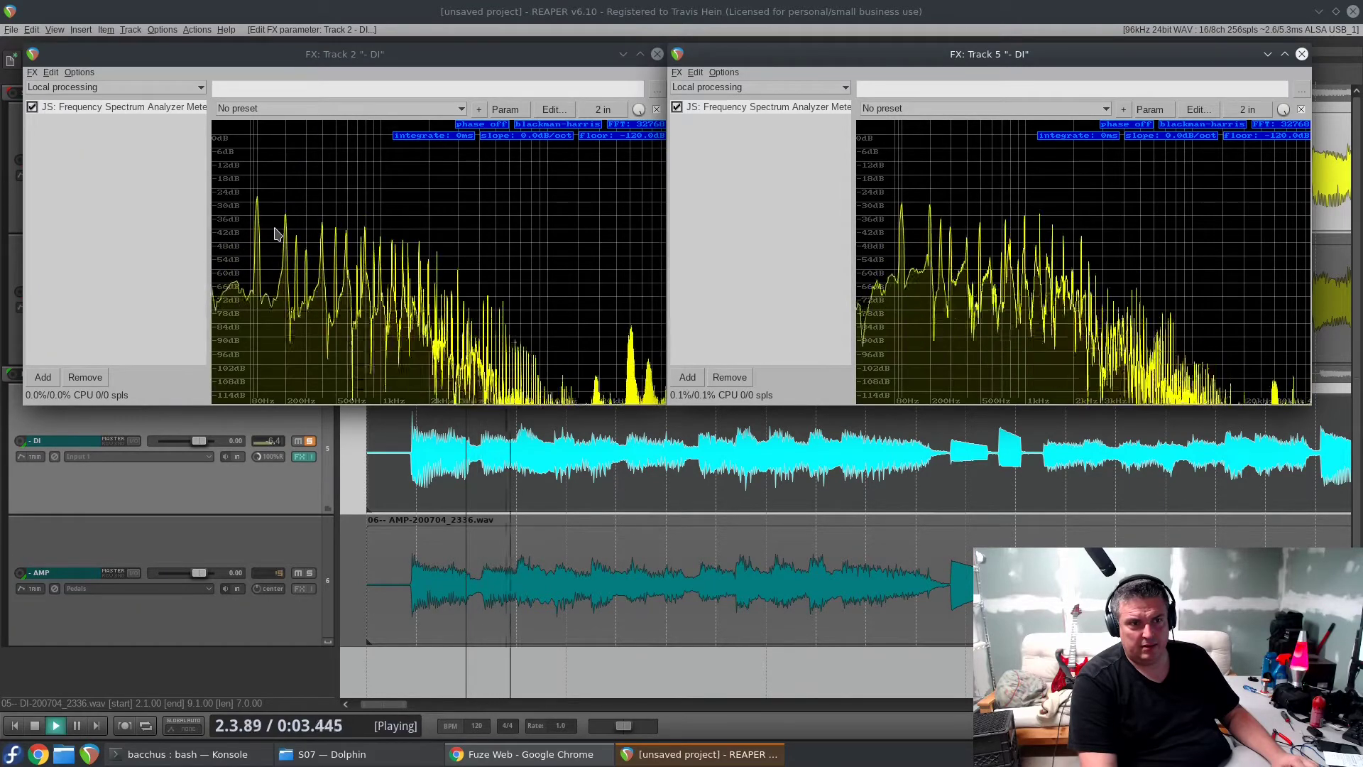
{"action": "key", "text": "space"}
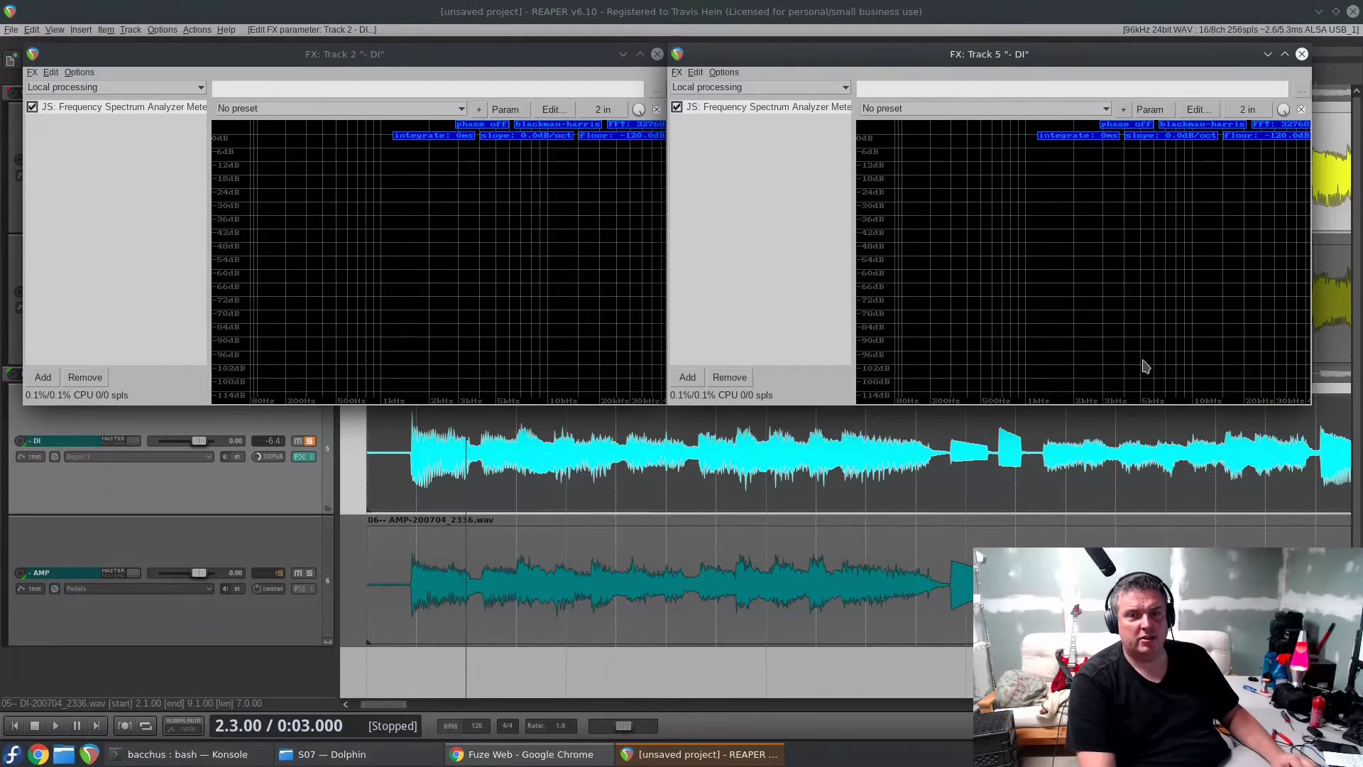
{"action": "key", "text": "space"}
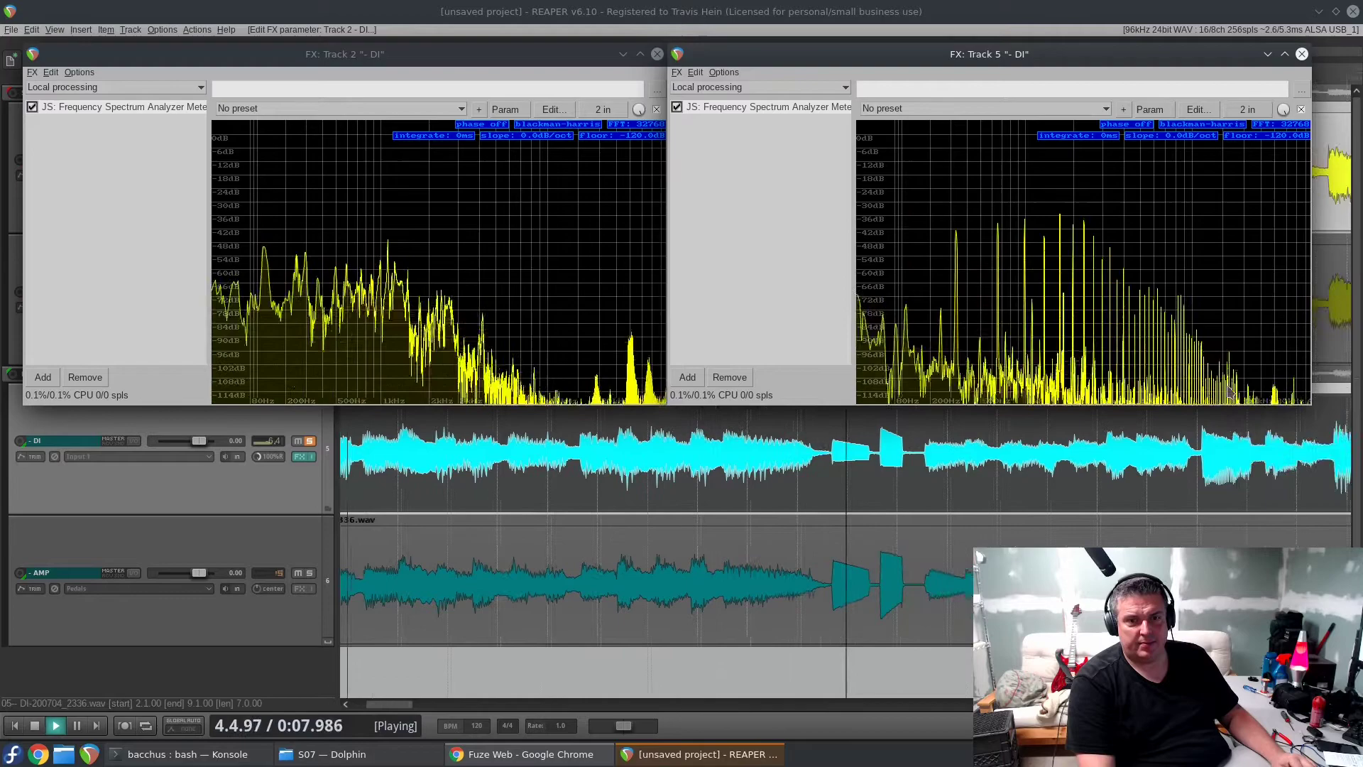
{"action": "key", "text": "space"}
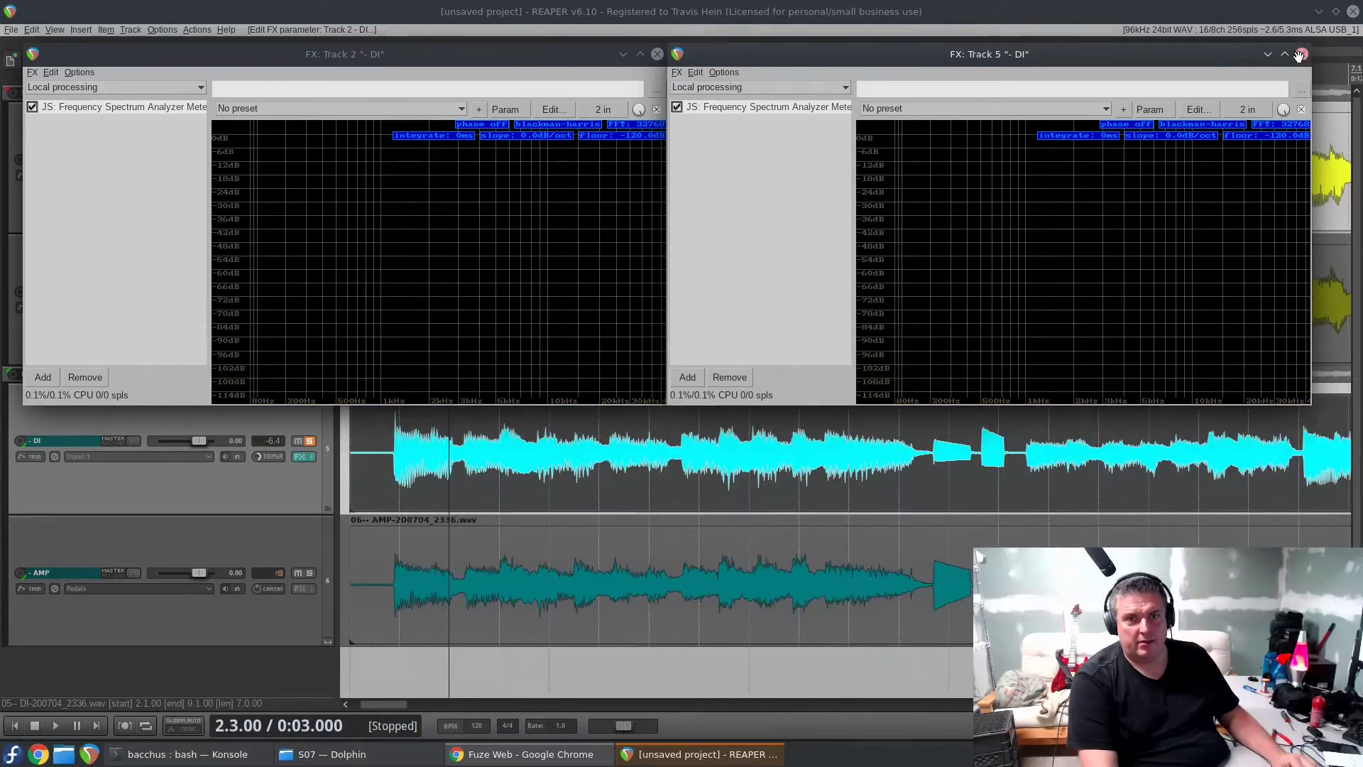
Step: Close both DI spectrum analyzer windows and solo only the Seymour Duncan AMP track
{"action": "left_click", "coordinate": [1302, 54]}
{"action": "left_click", "coordinate": [657, 54]}
{"action": "left_click", "coordinate": [309, 291]}
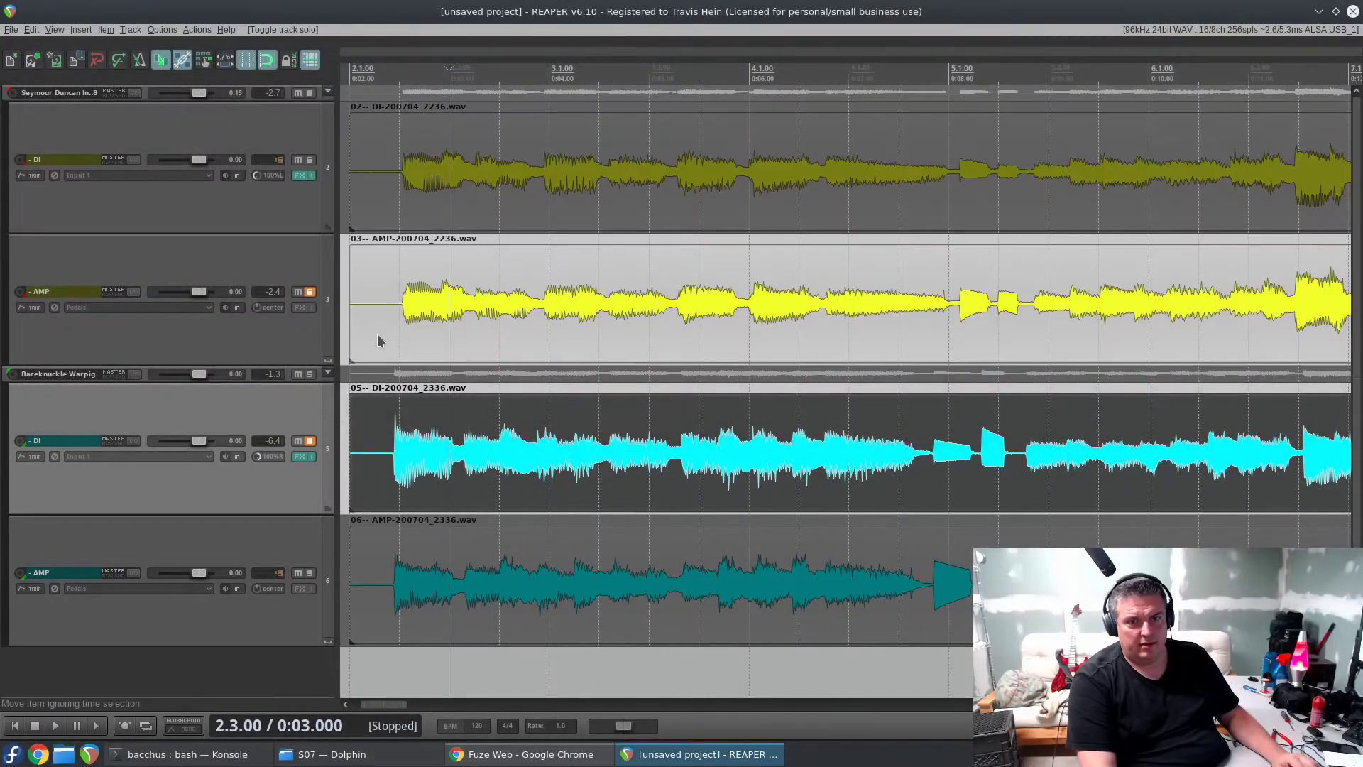
{"action": "left_click", "coordinate": [310, 441]}
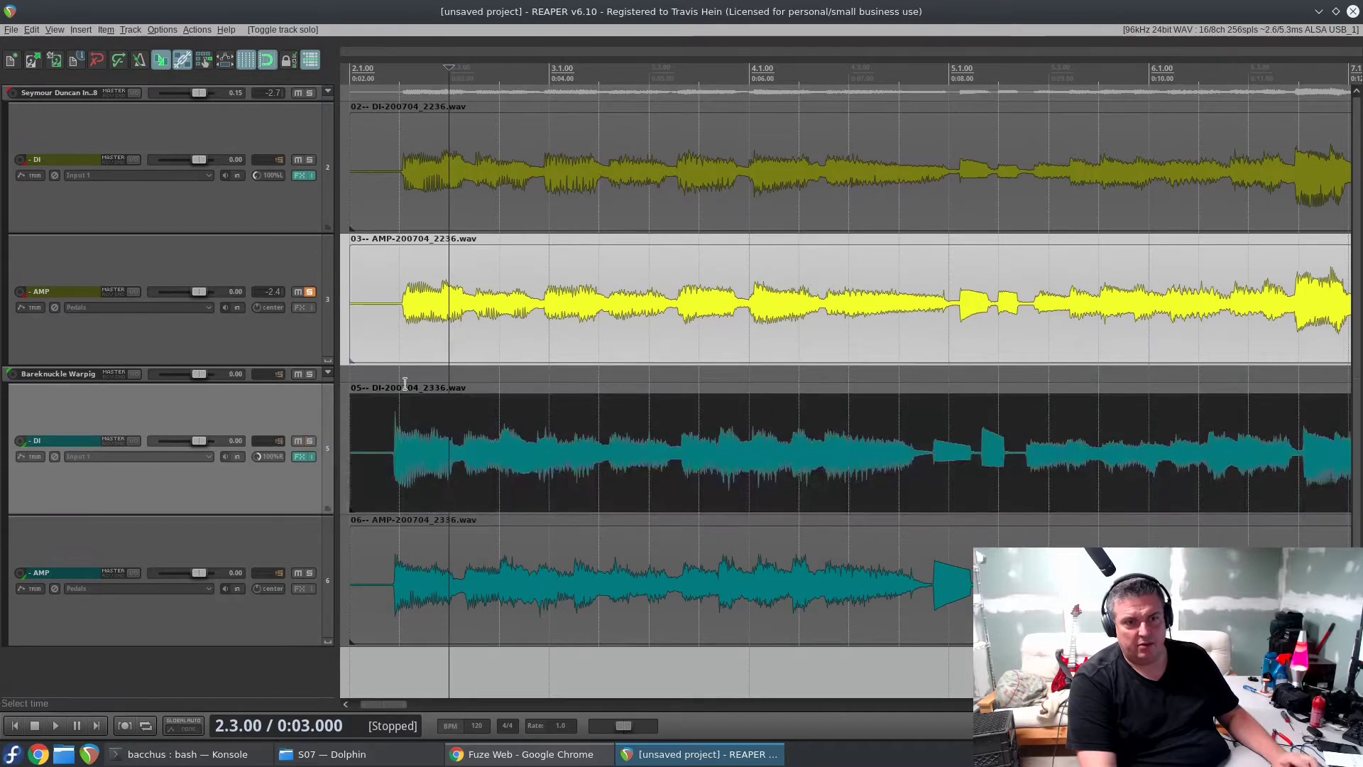
Step: Listen to the first Seymour Duncan AMP clip from 2.2.00
{"action": "key", "text": "ctrl+z"}
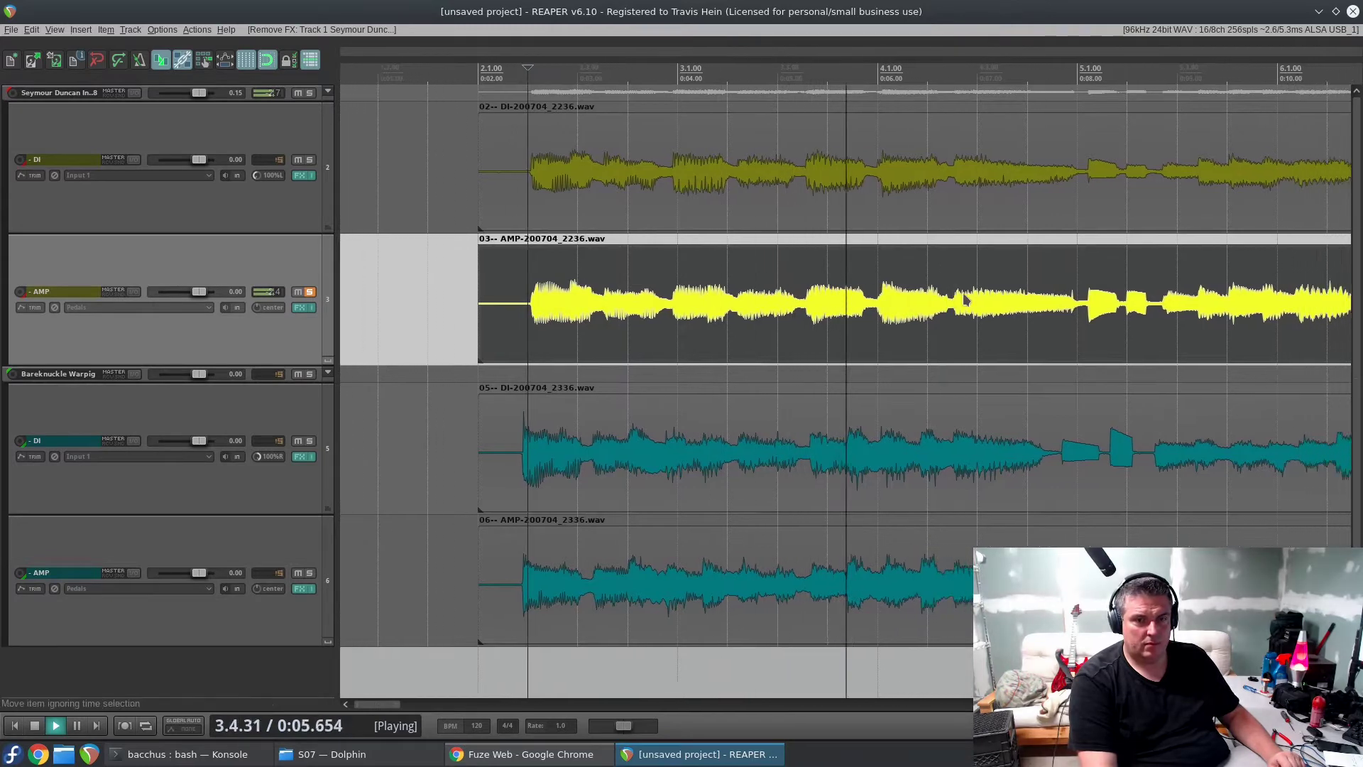
{"action": "scroll", "coordinate": [964, 307], "scroll_direction": "down", "scroll_amount": 2}
{"action": "scroll", "coordinate": [964, 307], "scroll_direction": "down", "scroll_amount": 2}
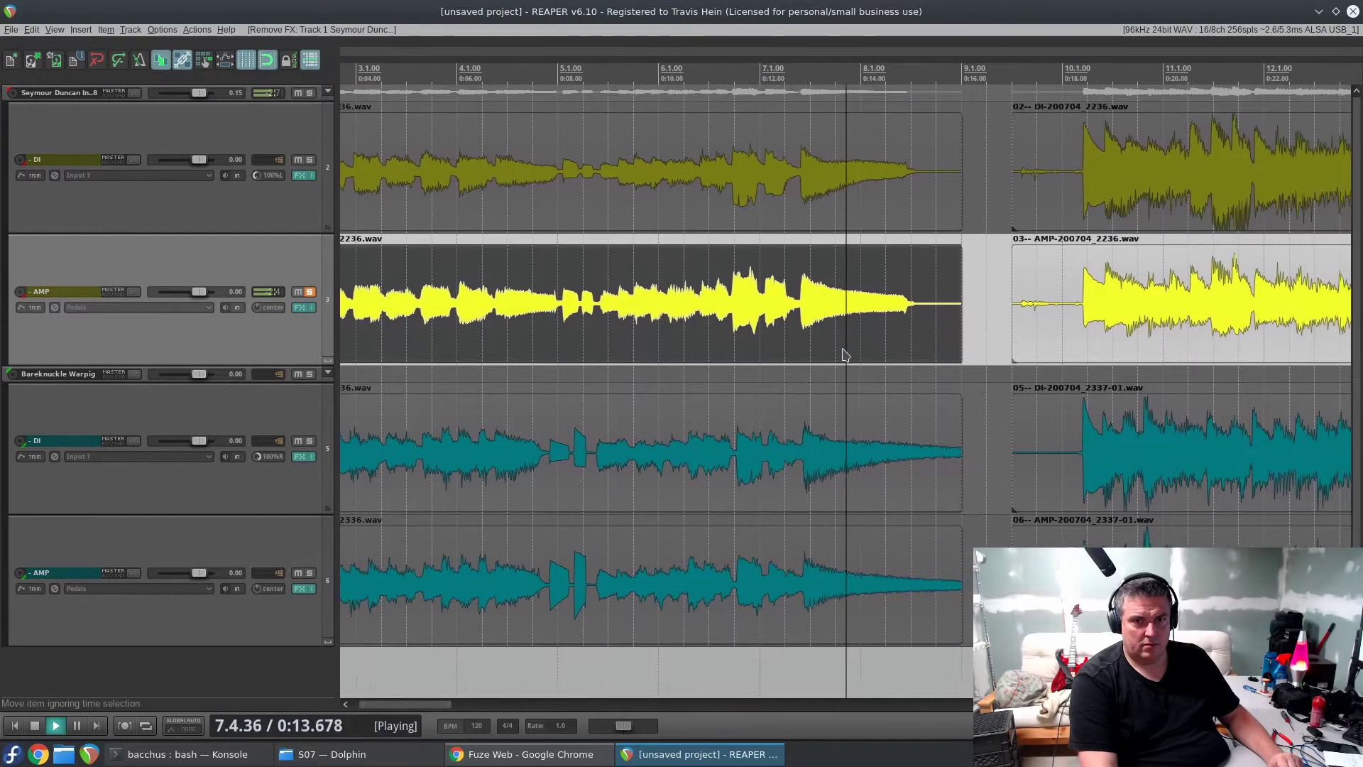
{"action": "key", "text": "space"}
{"action": "scroll", "coordinate": [345, 310], "scroll_direction": "down", "scroll_amount": 2}
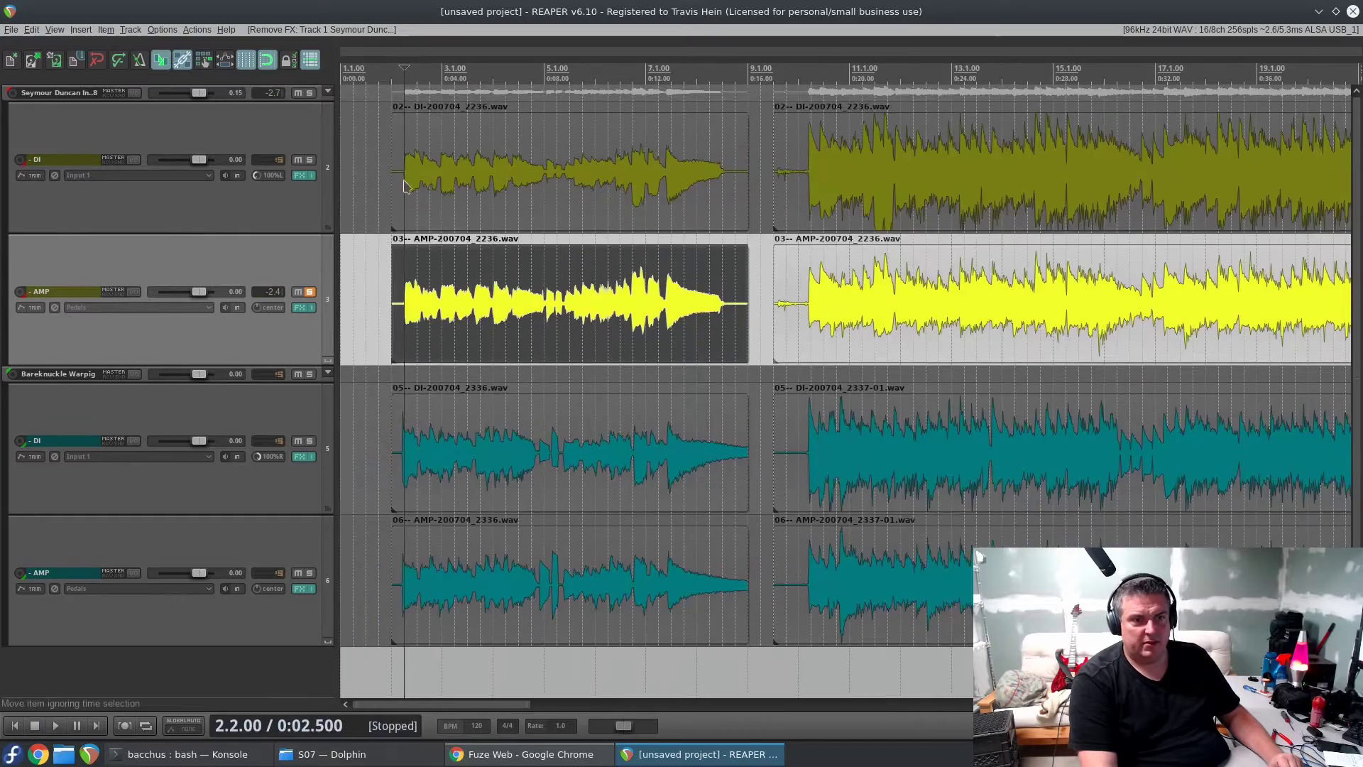
Step: Solo only the Bareknuckle Warpig AMP track and listen to its first clip from 2.1.00
{"action": "left_click", "coordinate": [310, 292]}
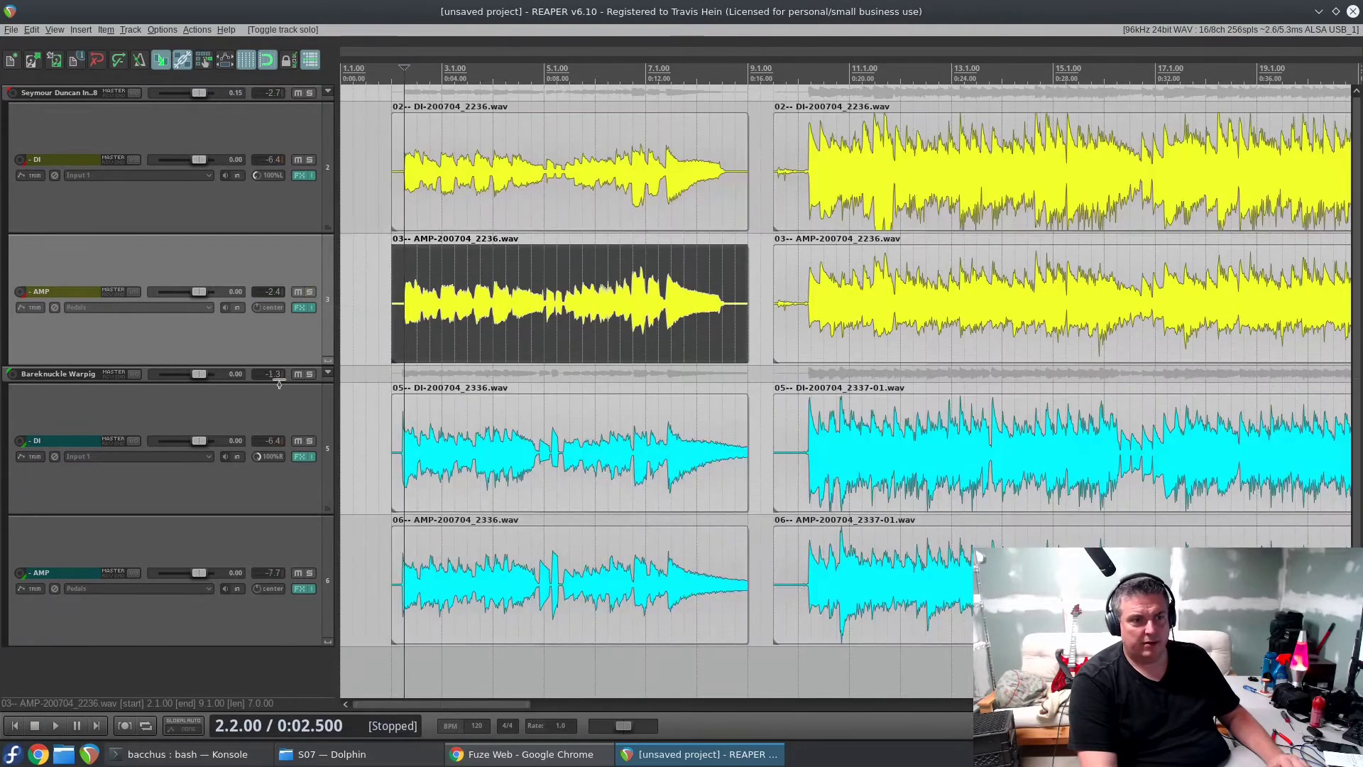
{"action": "left_click", "coordinate": [310, 573]}
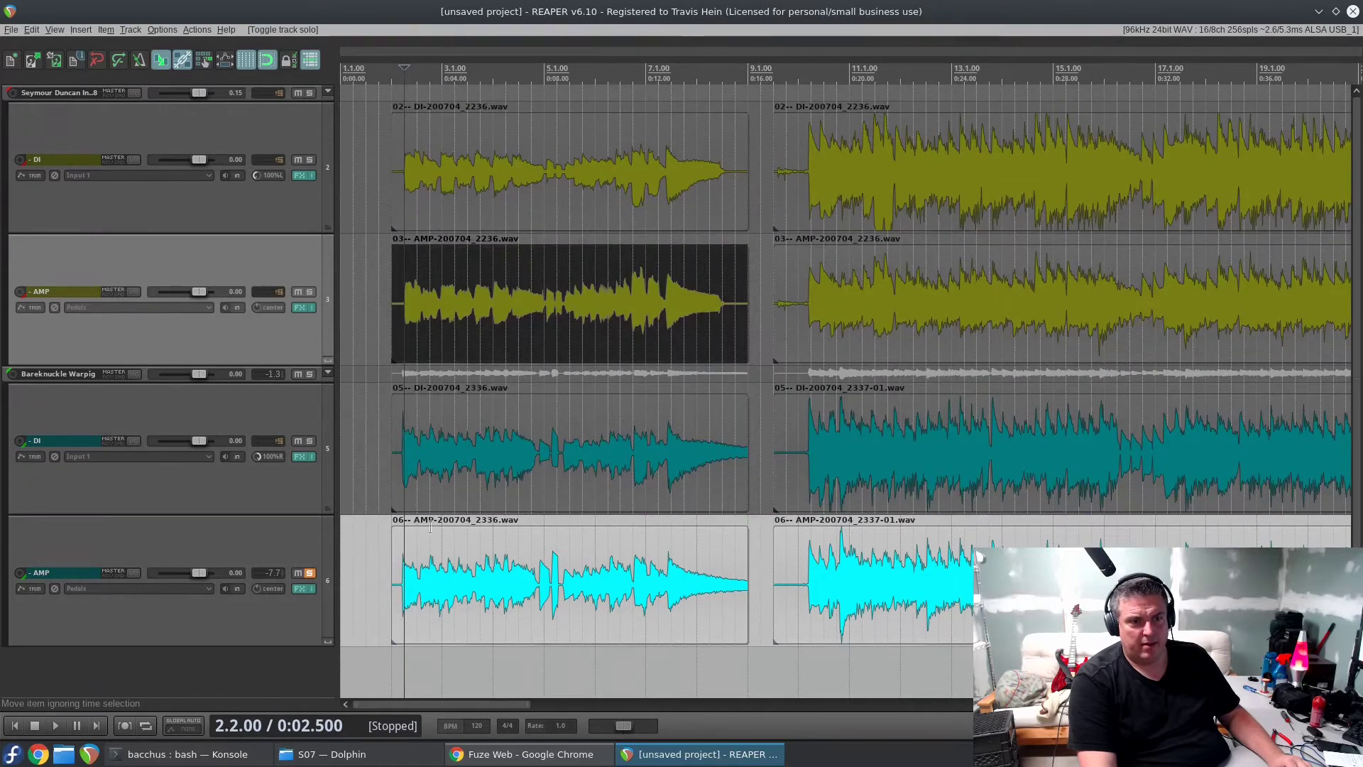
{"action": "left_click", "coordinate": [403, 593]}
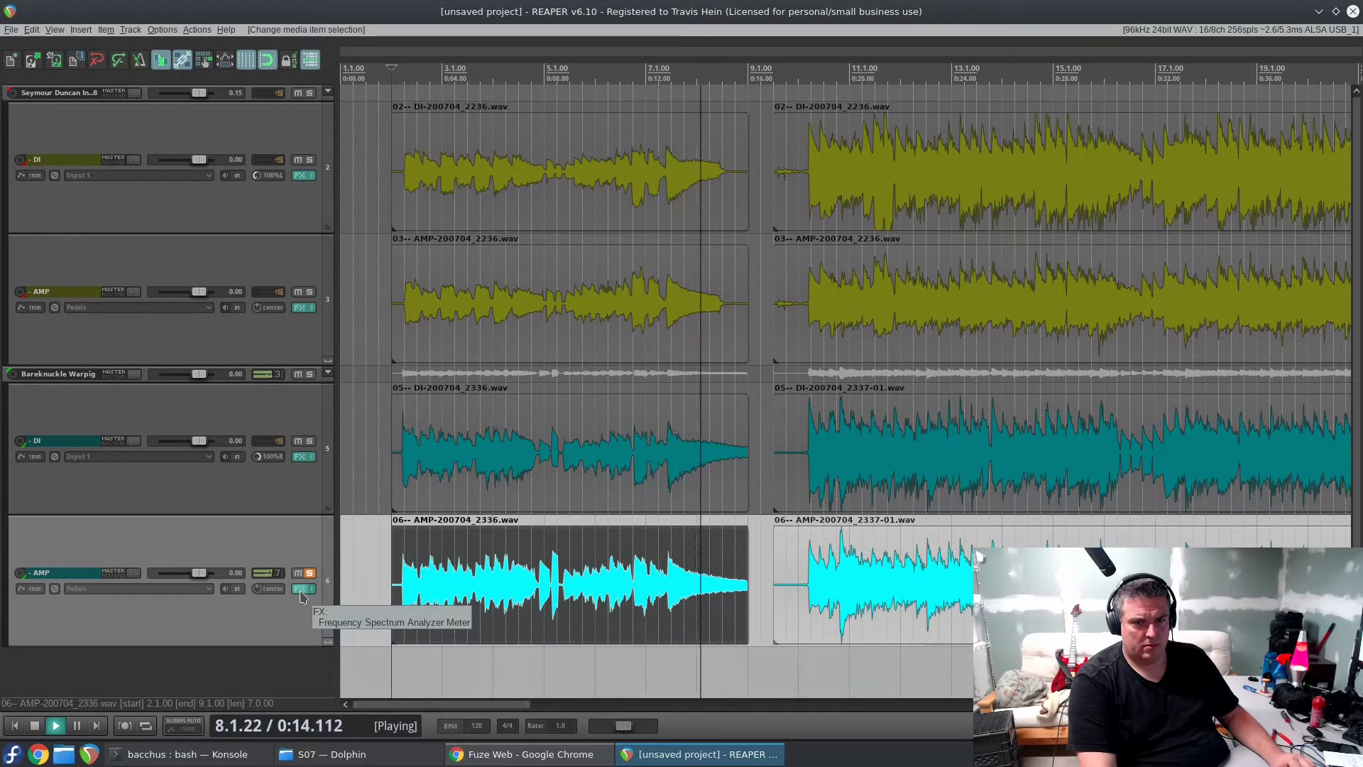
{"action": "key", "text": "space"}
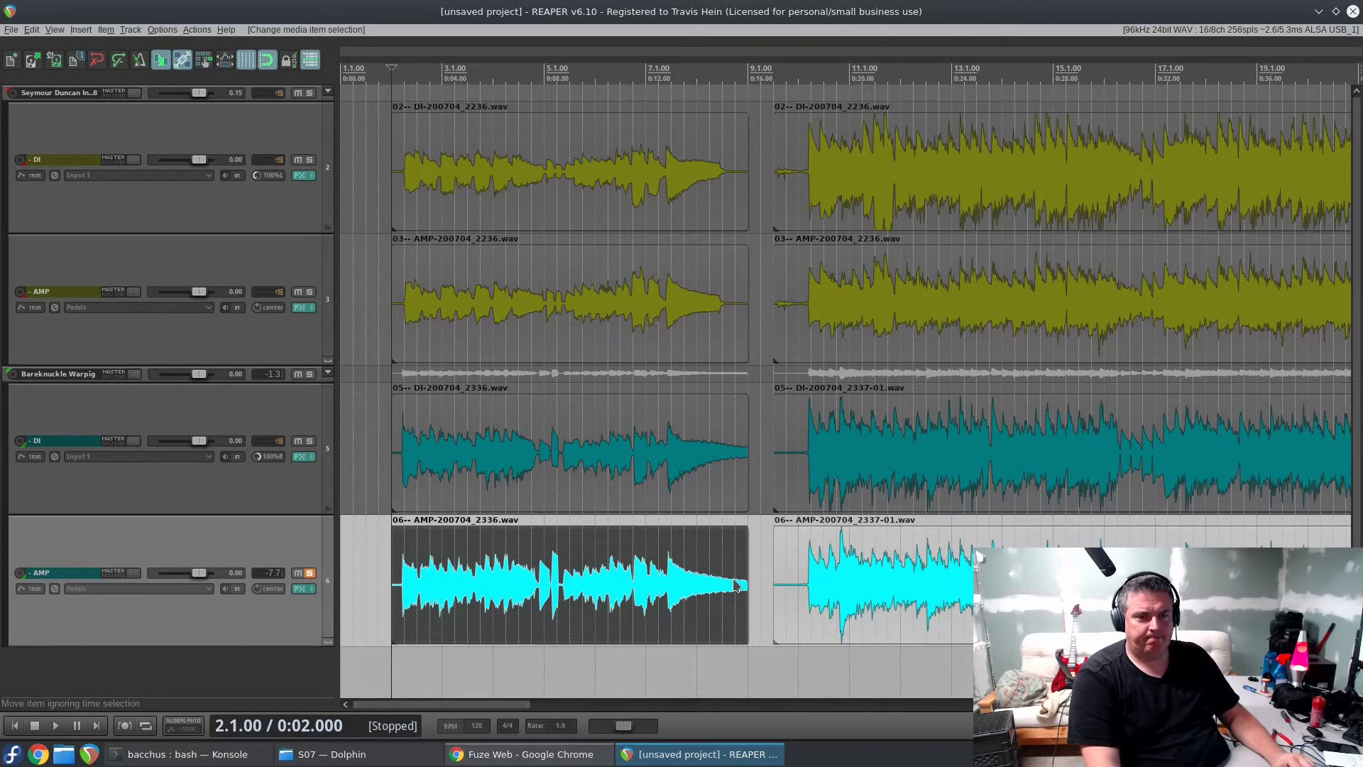
Step: Show the Track 3 and Track 6 AMP spectrum analyzers side by side and compare them while playing both AMP tracks from 2.1.00
{"action": "key", "text": "f"}
{"action": "left_click_drag", "start_coordinate": [459, 304], "coordinate": [230, 62]}
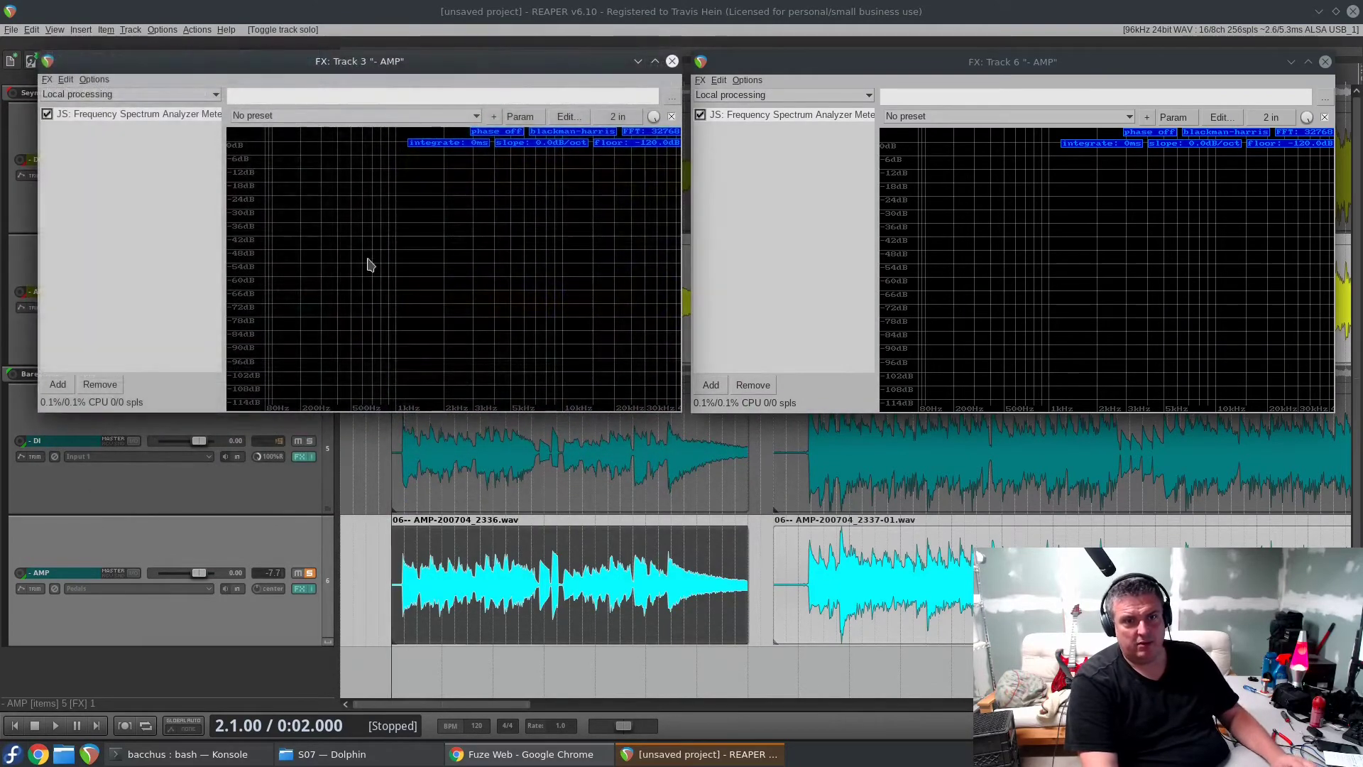
{"action": "key", "text": "space"}
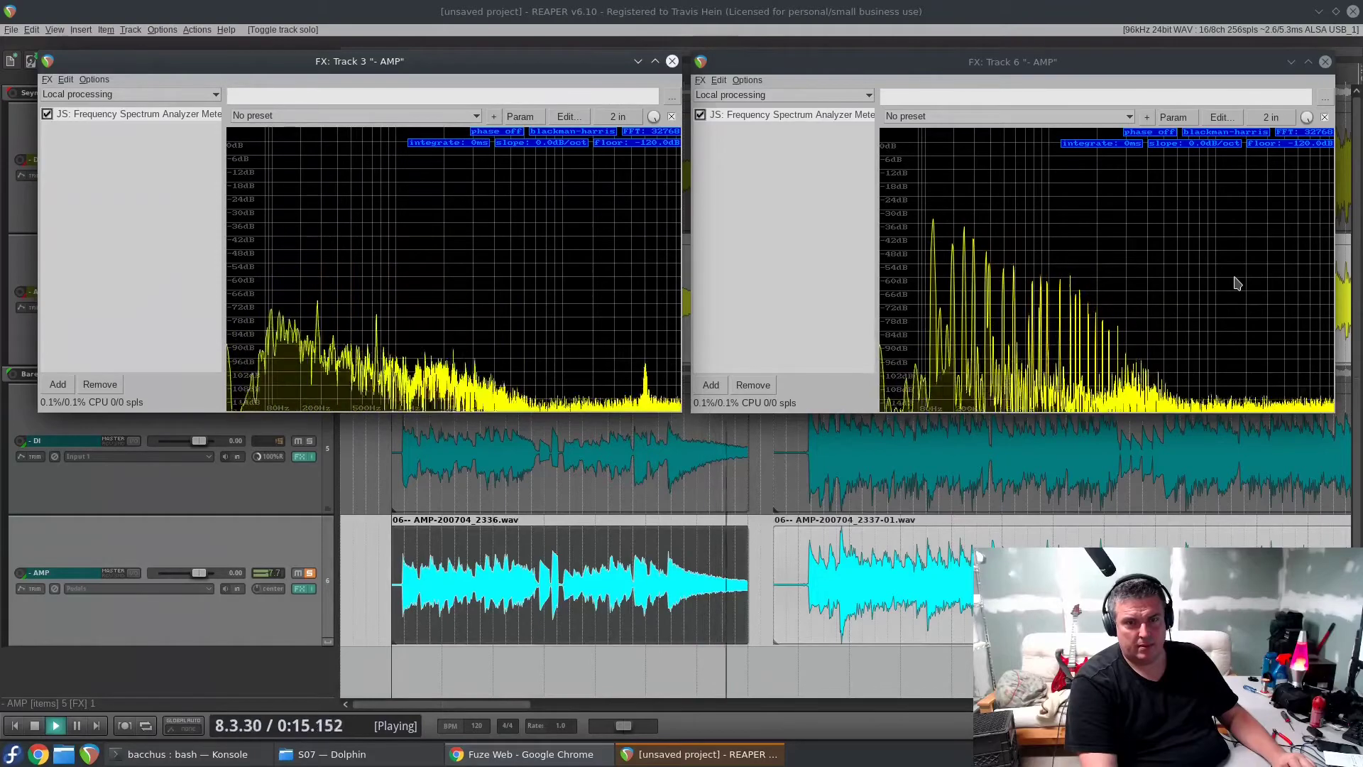
{"action": "key", "text": "space"}
{"action": "key", "text": "space"}
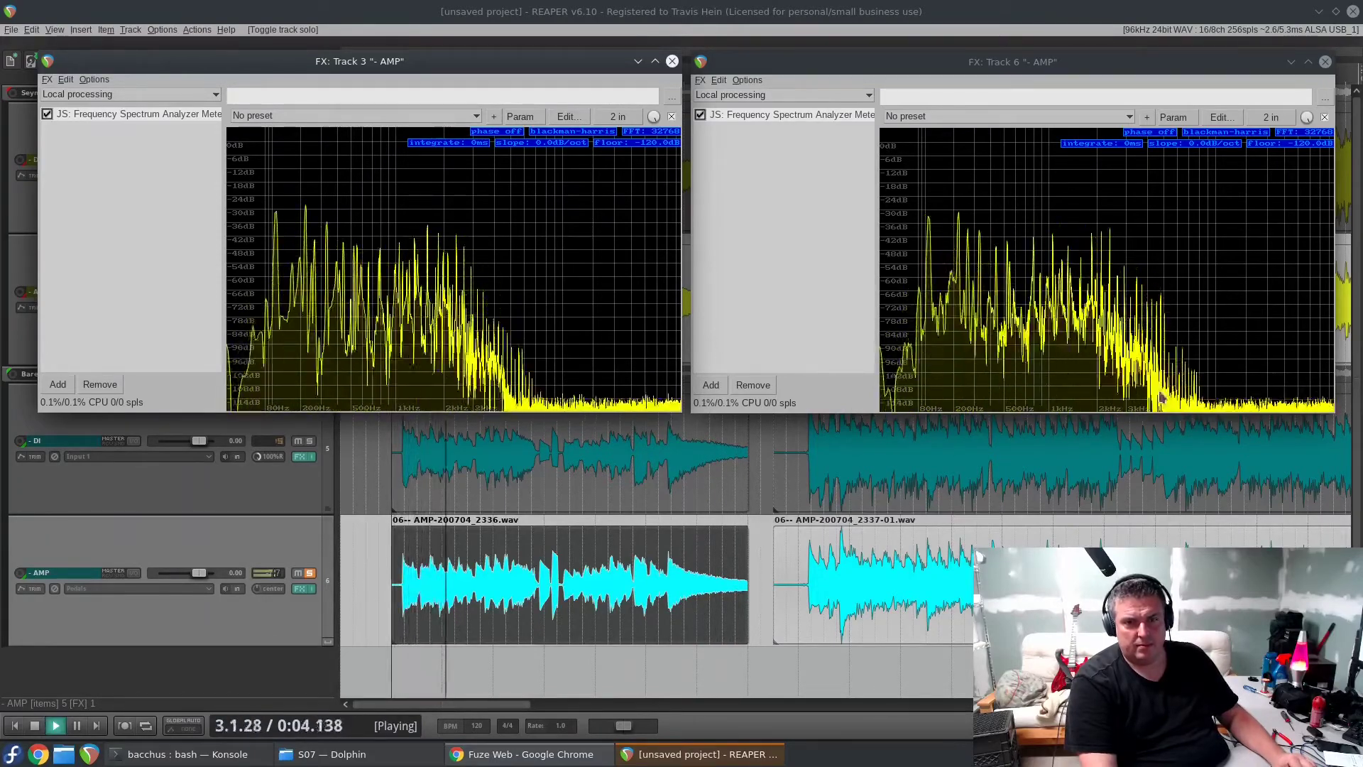
{"action": "key", "text": "space"}
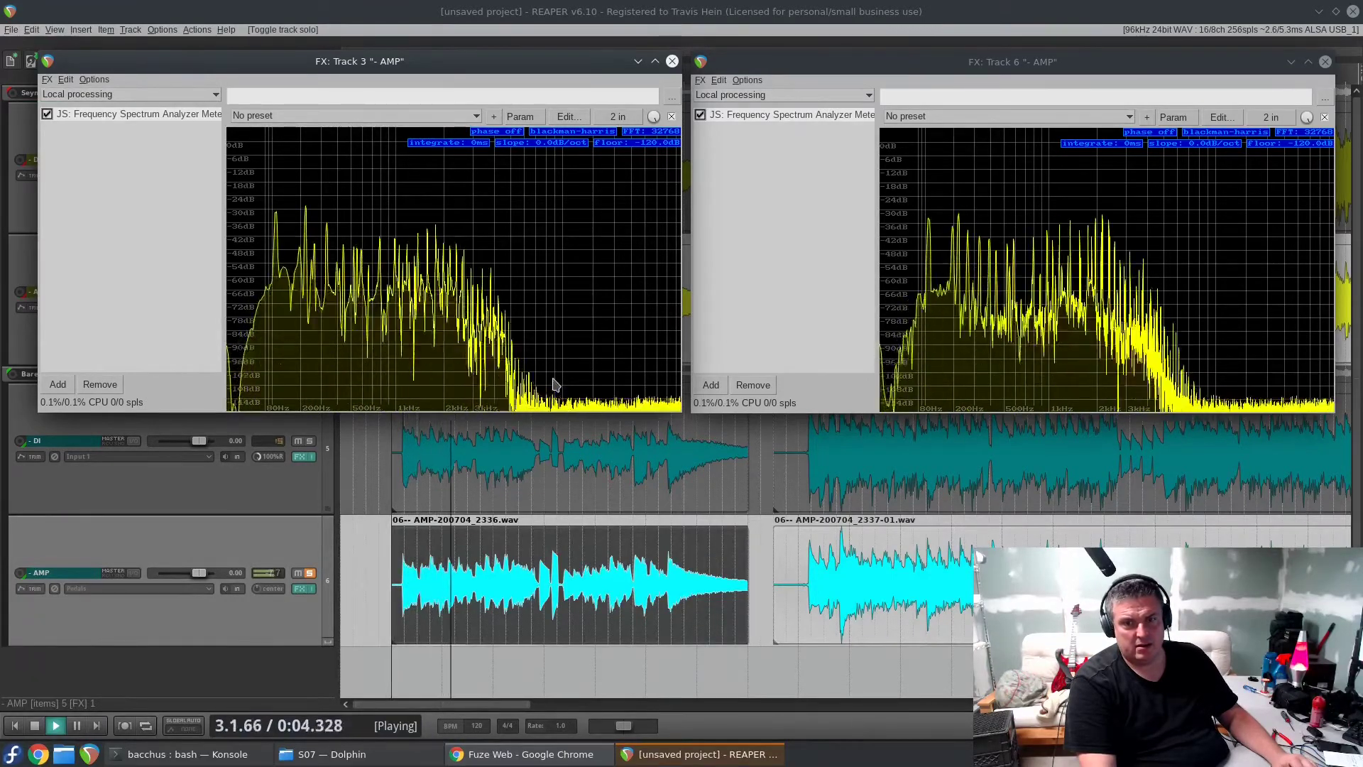
{"action": "key", "text": "space"}
{"action": "key", "text": "space"}
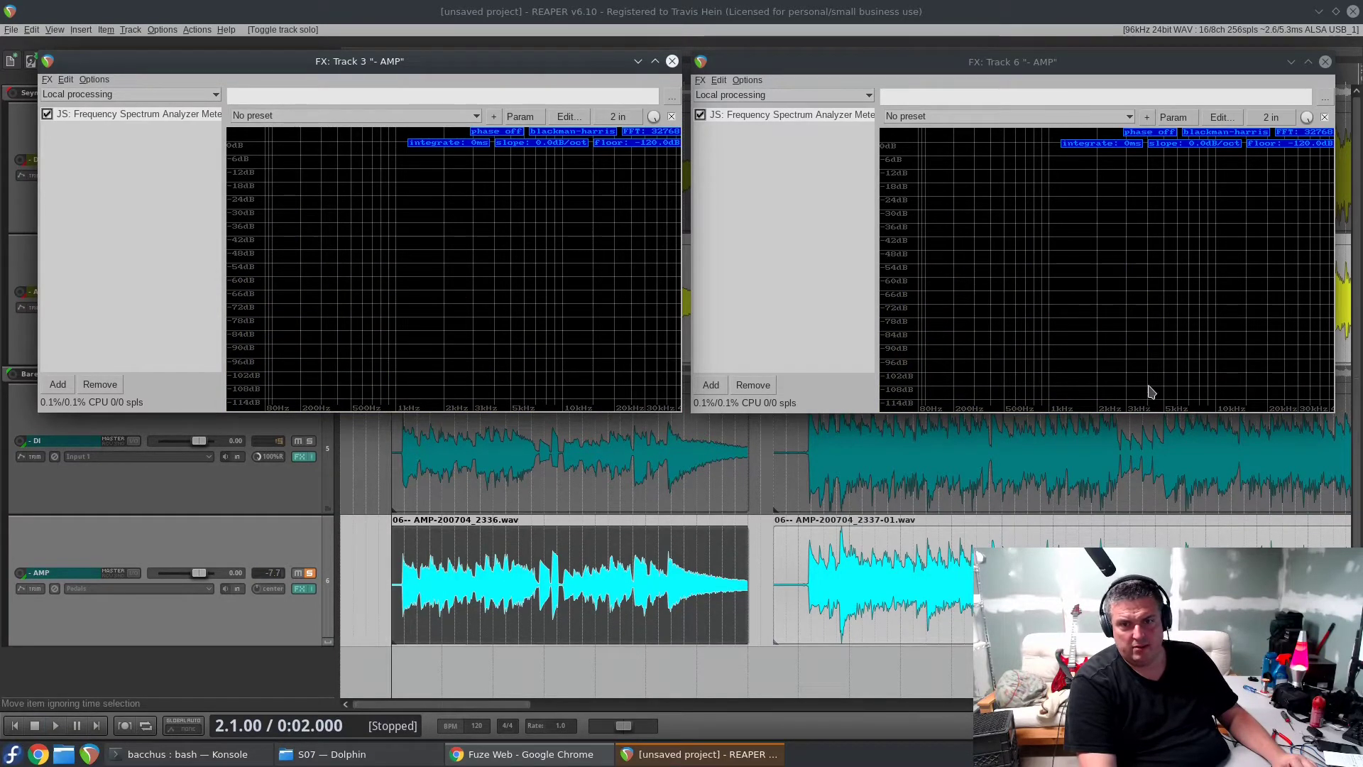
{"action": "key", "text": "space"}
{"action": "key", "text": "space"}
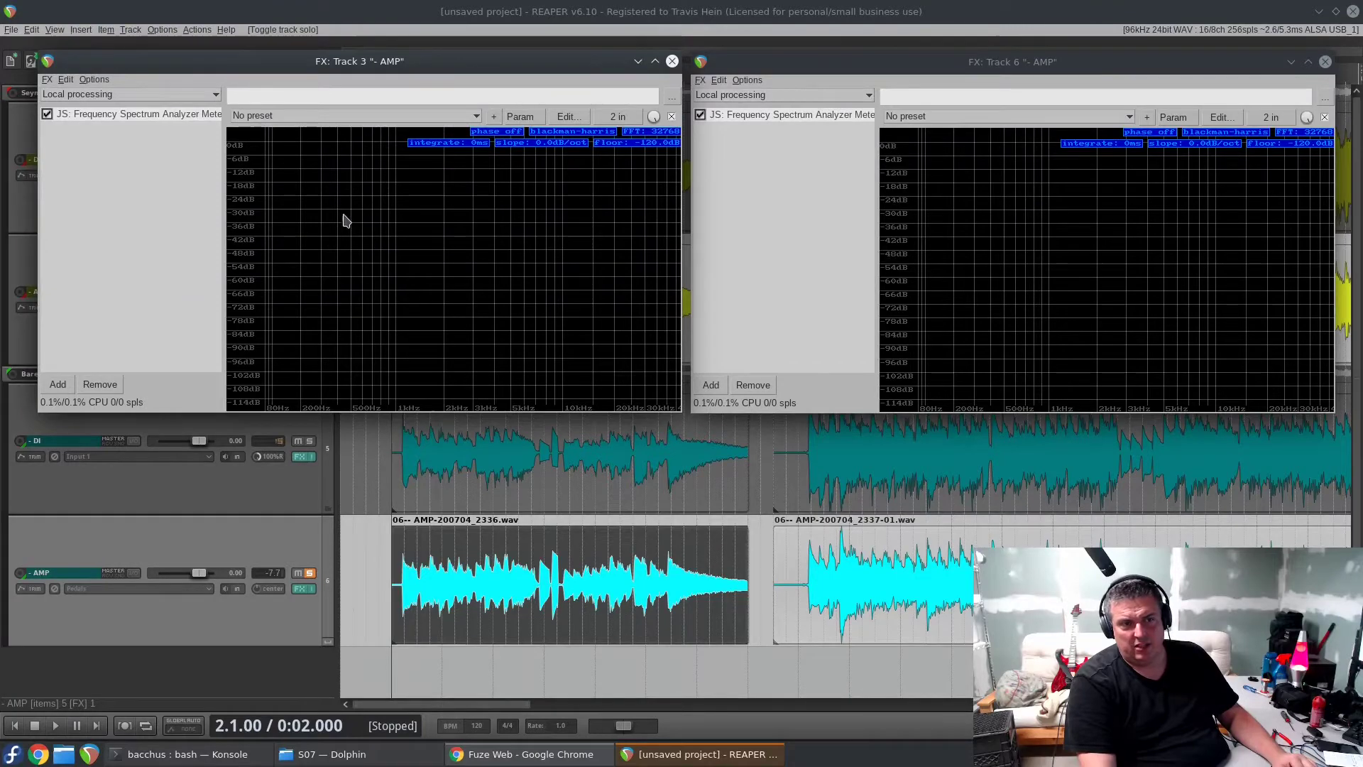
Step: Arrange the four spectrum analyzer windows in a two-by-two grid, DI above AMP, and compare them during playback from 2.1.00
{"action": "left_click_drag", "start_coordinate": [172, 63], "coordinate": [139, 403]}
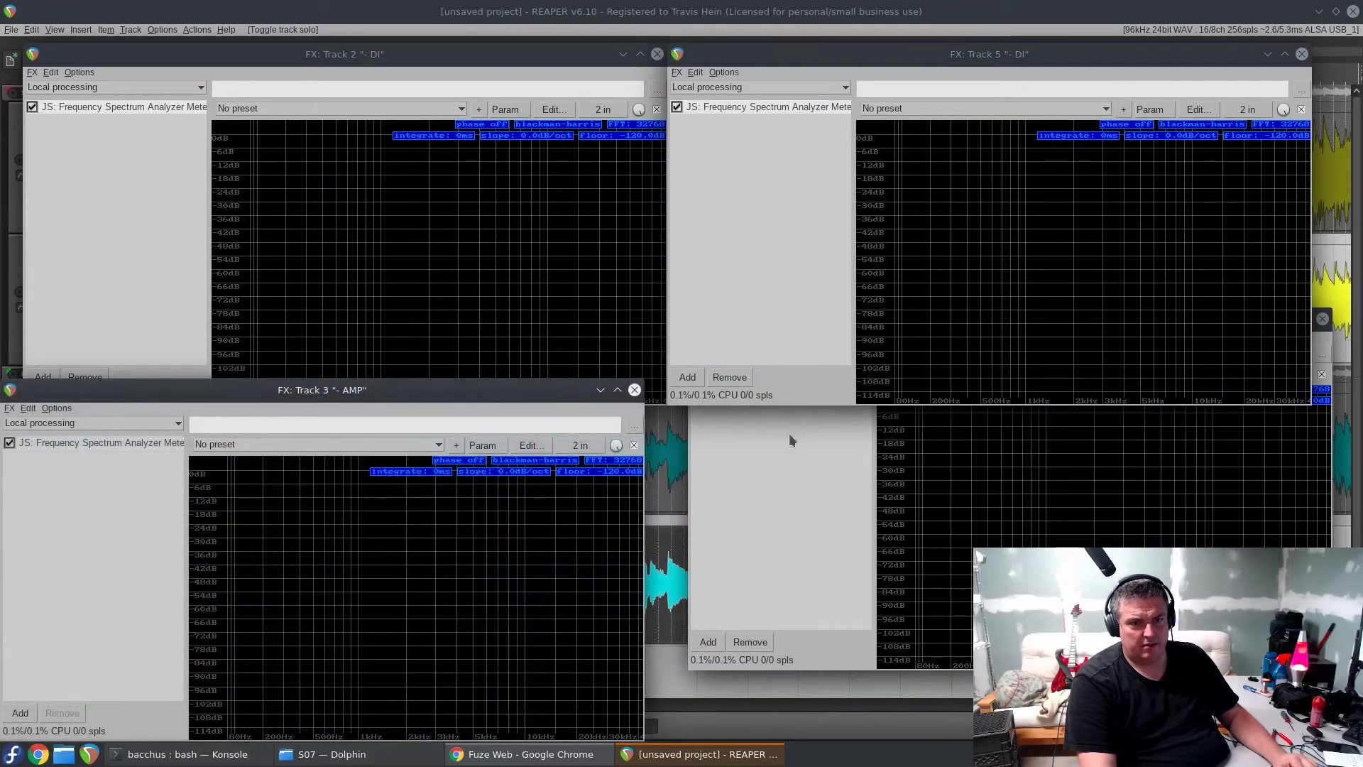
{"action": "left_click", "coordinate": [791, 441]}
{"action": "left_click_drag", "start_coordinate": [828, 312], "coordinate": [860, 382]}
{"action": "left_click_drag", "start_coordinate": [876, 63], "coordinate": [929, 20]}
{"action": "left_click_drag", "start_coordinate": [431, 57], "coordinate": [409, 13]}
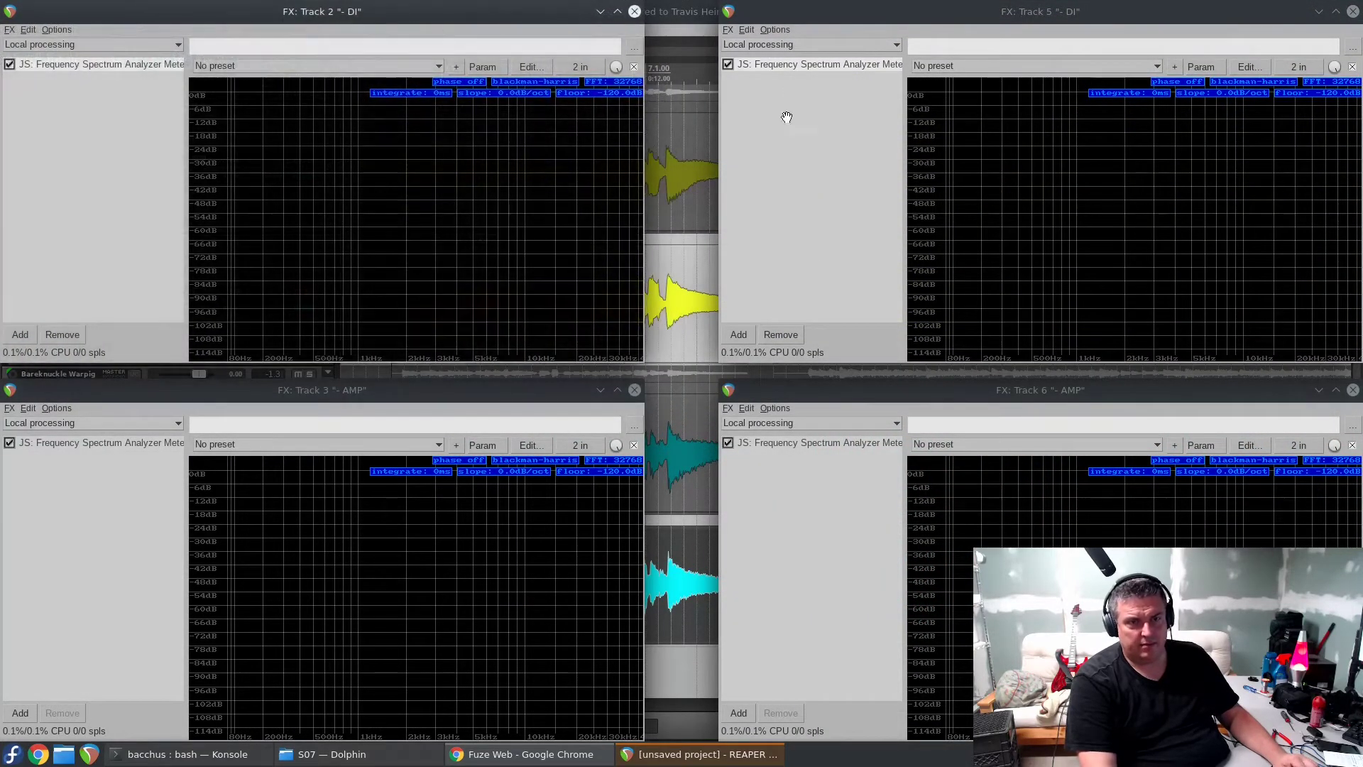
{"action": "key", "text": "space"}
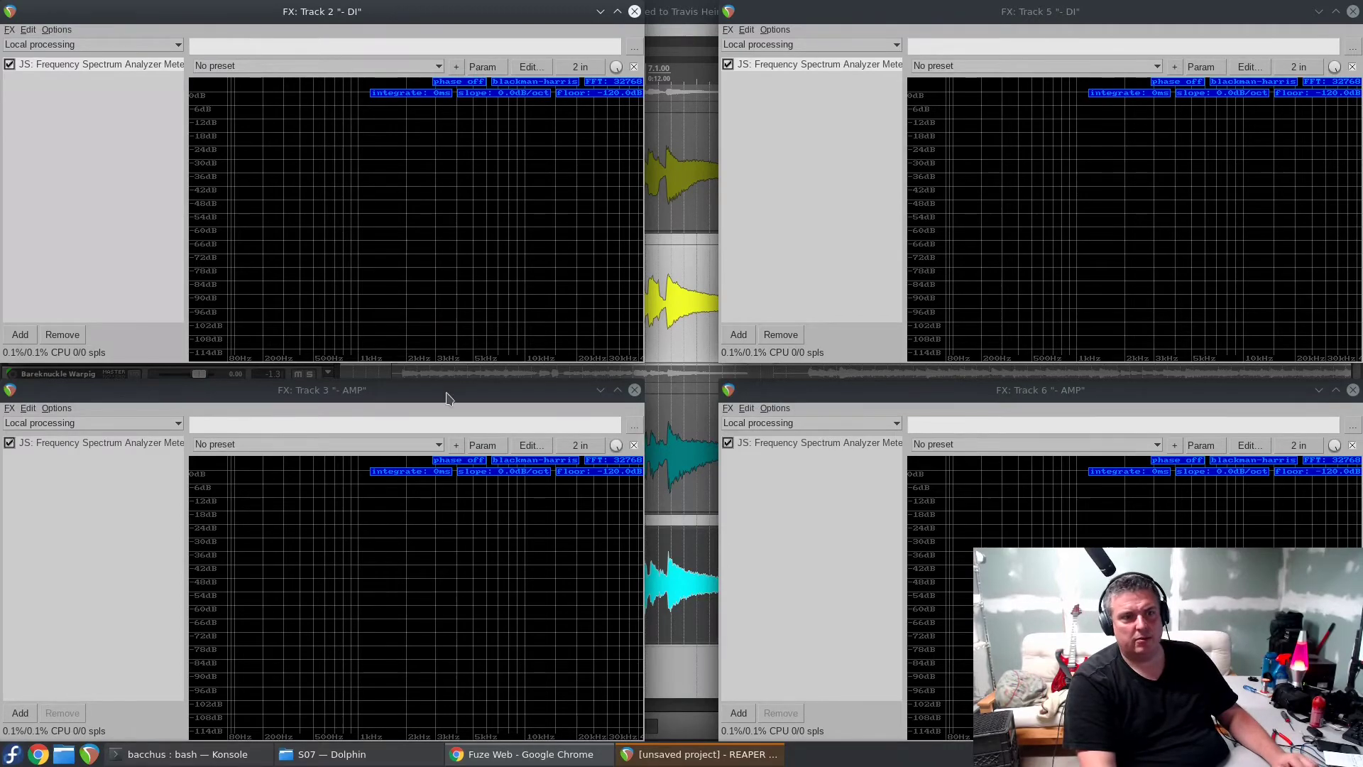
{"action": "key", "text": "space"}
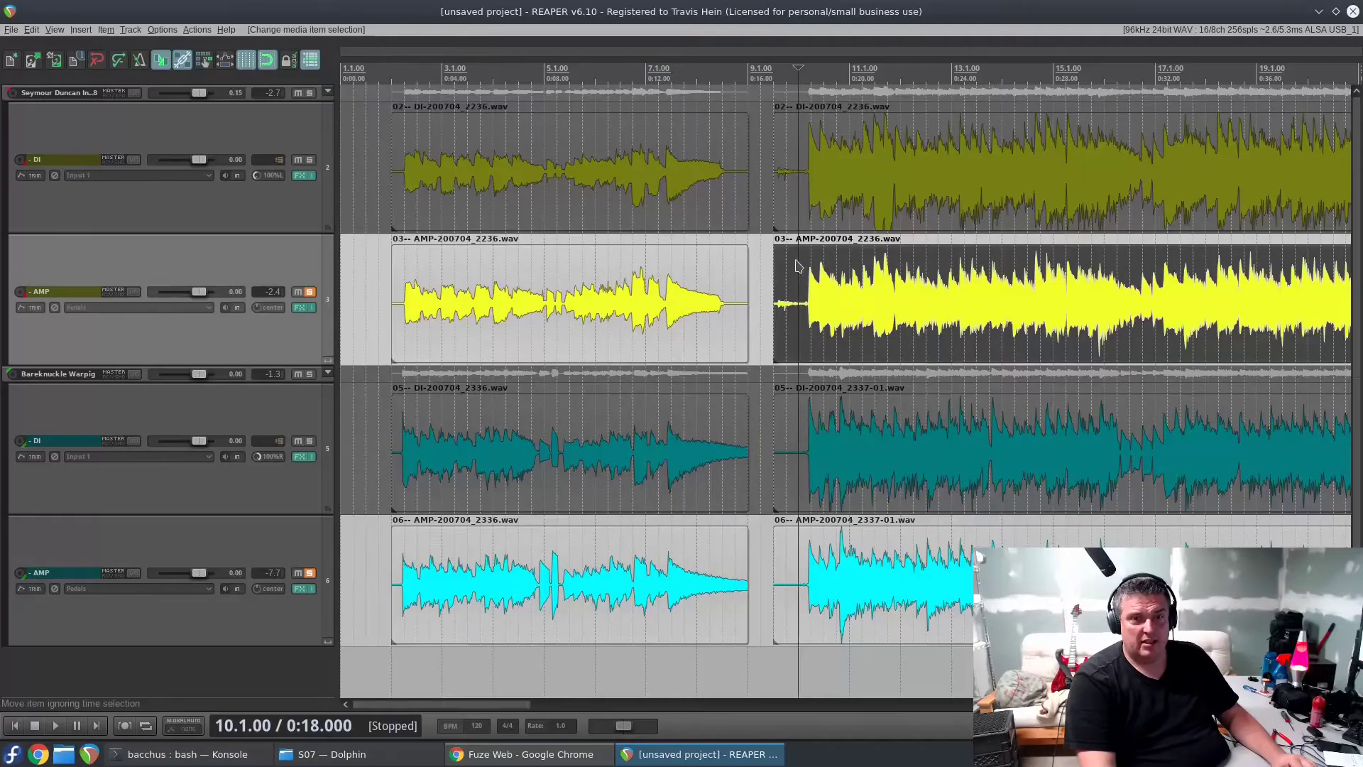
Step: Place the edit cursor at 10.2.00 and examine the opening attack waveforms of the second clips on all four tracks
{"action": "scroll", "coordinate": [792, 234], "scroll_direction": "up", "scroll_amount": 6}
{"action": "scroll", "coordinate": [792, 235], "scroll_direction": "down", "scroll_amount": 3}
{"action": "left_click", "coordinate": [876, 200]}
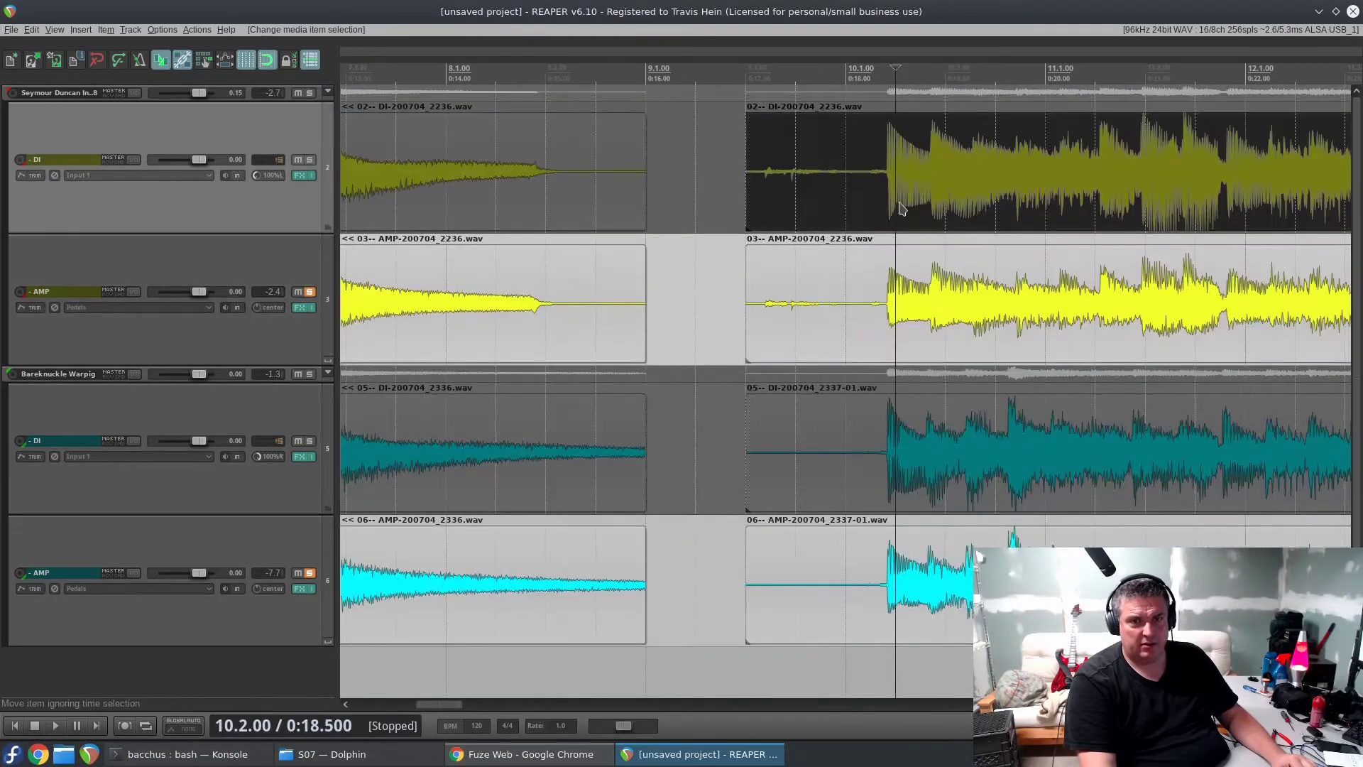
{"action": "left_click", "coordinate": [879, 316]}
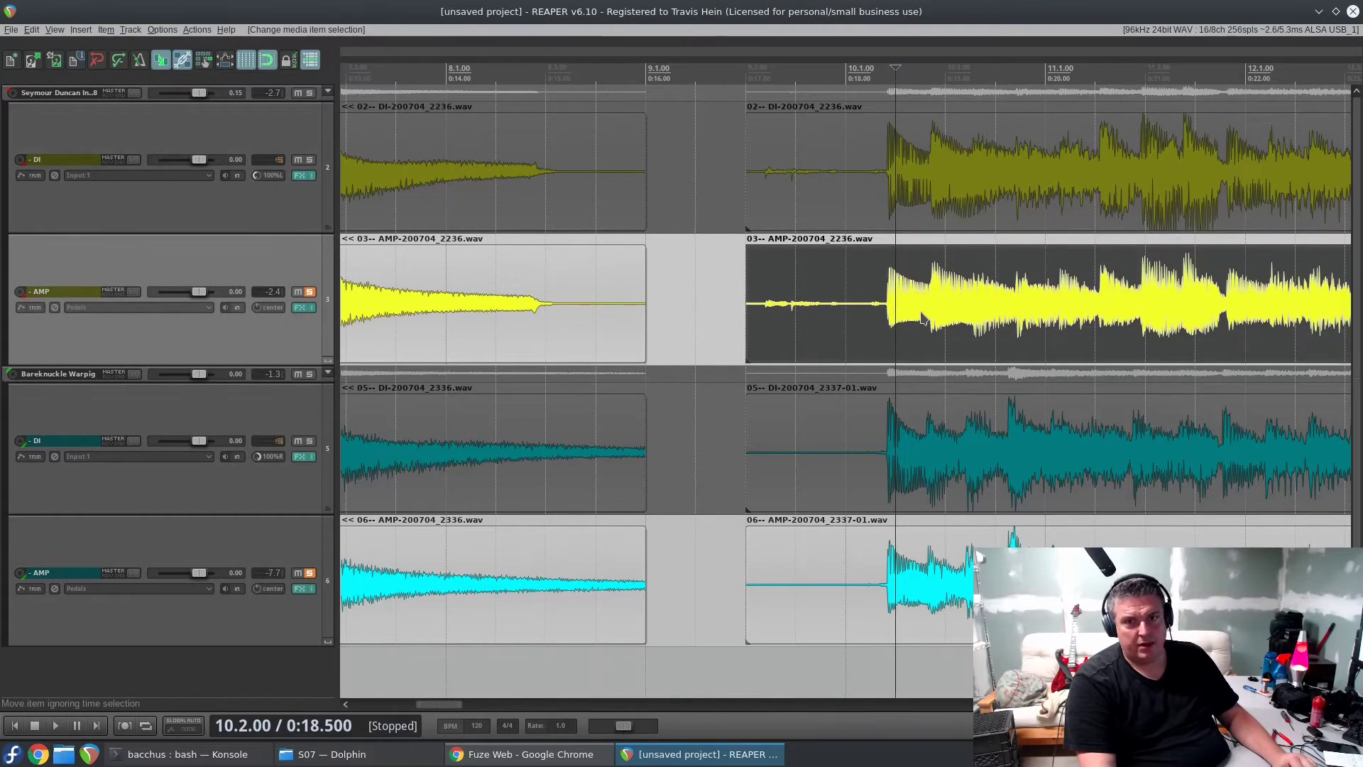
{"action": "scroll", "coordinate": [923, 312], "scroll_direction": "up", "scroll_amount": 5}
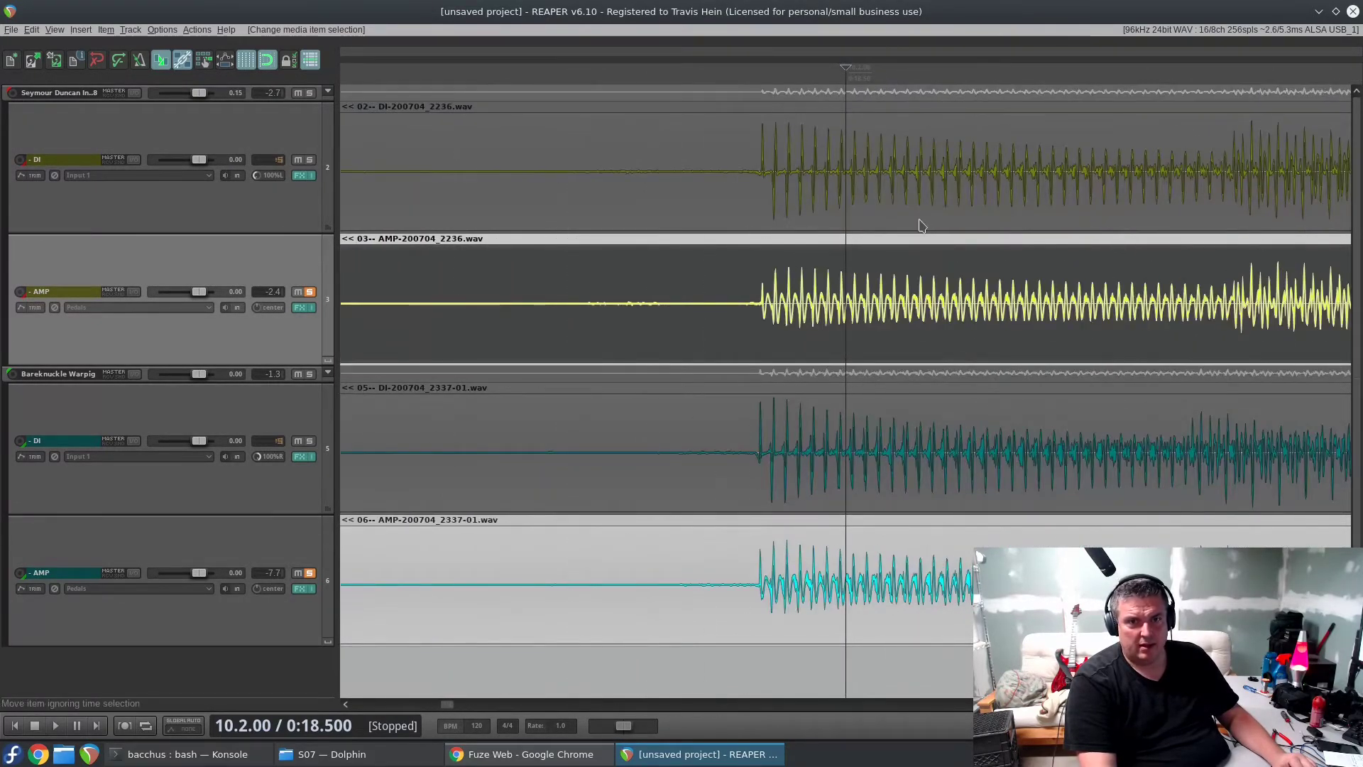
{"action": "scroll", "coordinate": [920, 224], "scroll_direction": "up", "scroll_amount": 3}
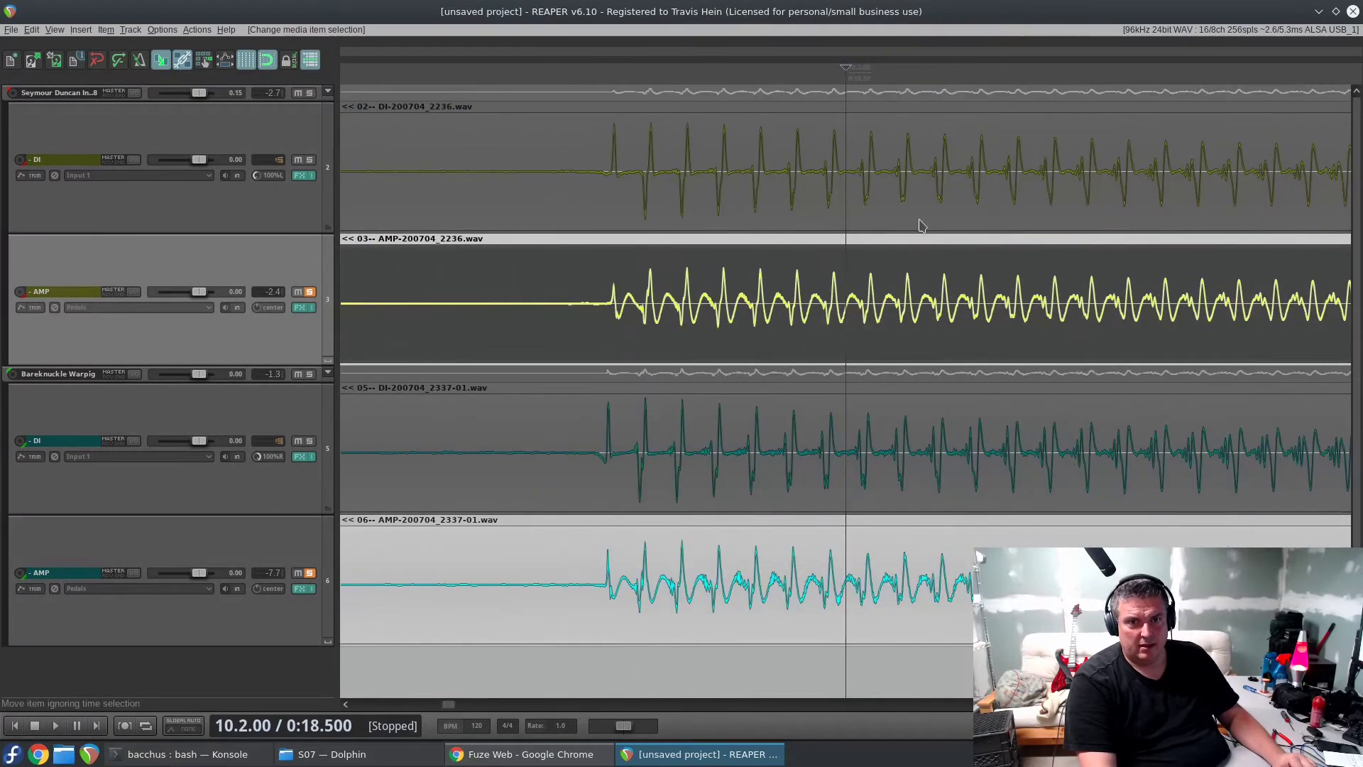
{"action": "left_click", "coordinate": [623, 173]}
{"action": "scroll", "coordinate": [612, 182], "scroll_direction": "down", "scroll_amount": 4}
{"action": "scroll", "coordinate": [615, 185], "scroll_direction": "up", "scroll_amount": 2}
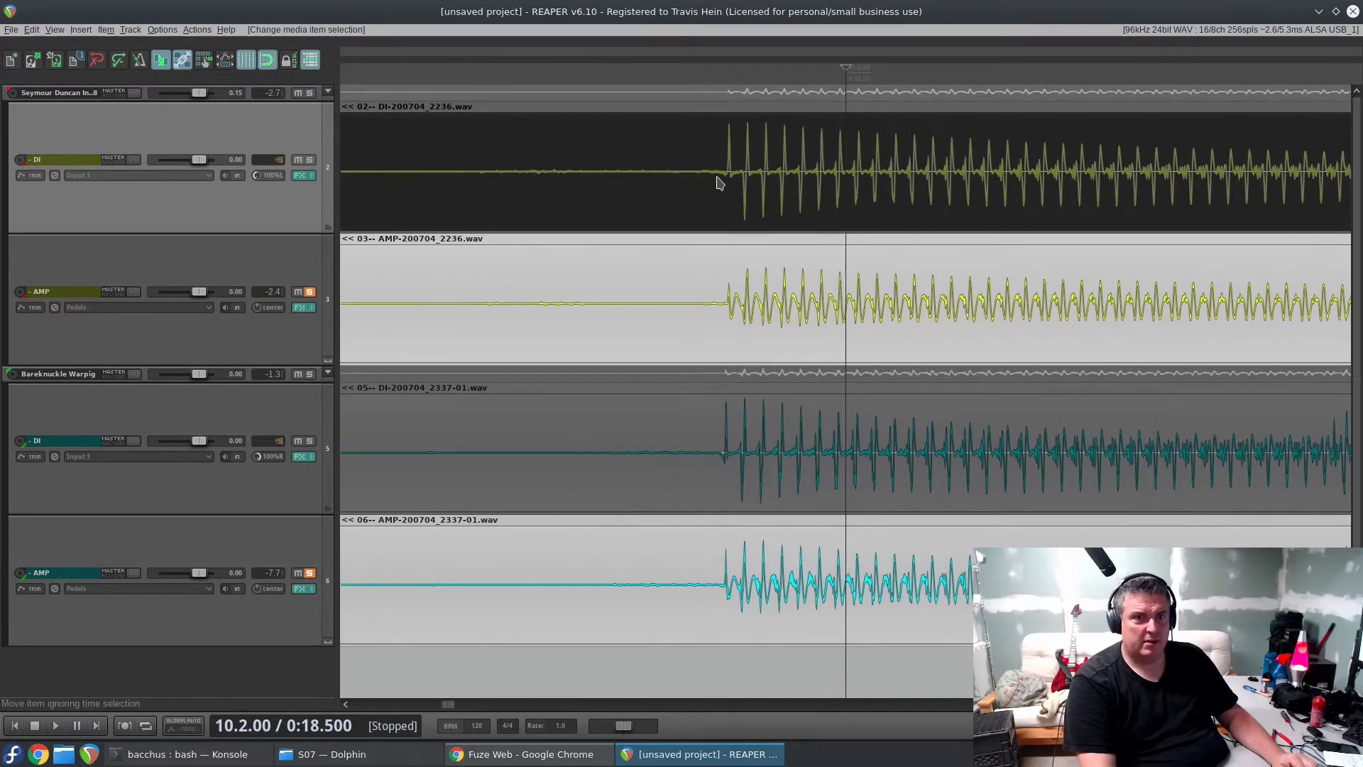
Step: Examine the individual waveform cycles around 10.2.00 on the DI and AMP tracks of both pickups
{"action": "scroll", "coordinate": [720, 186], "scroll_direction": "up", "scroll_amount": 4}
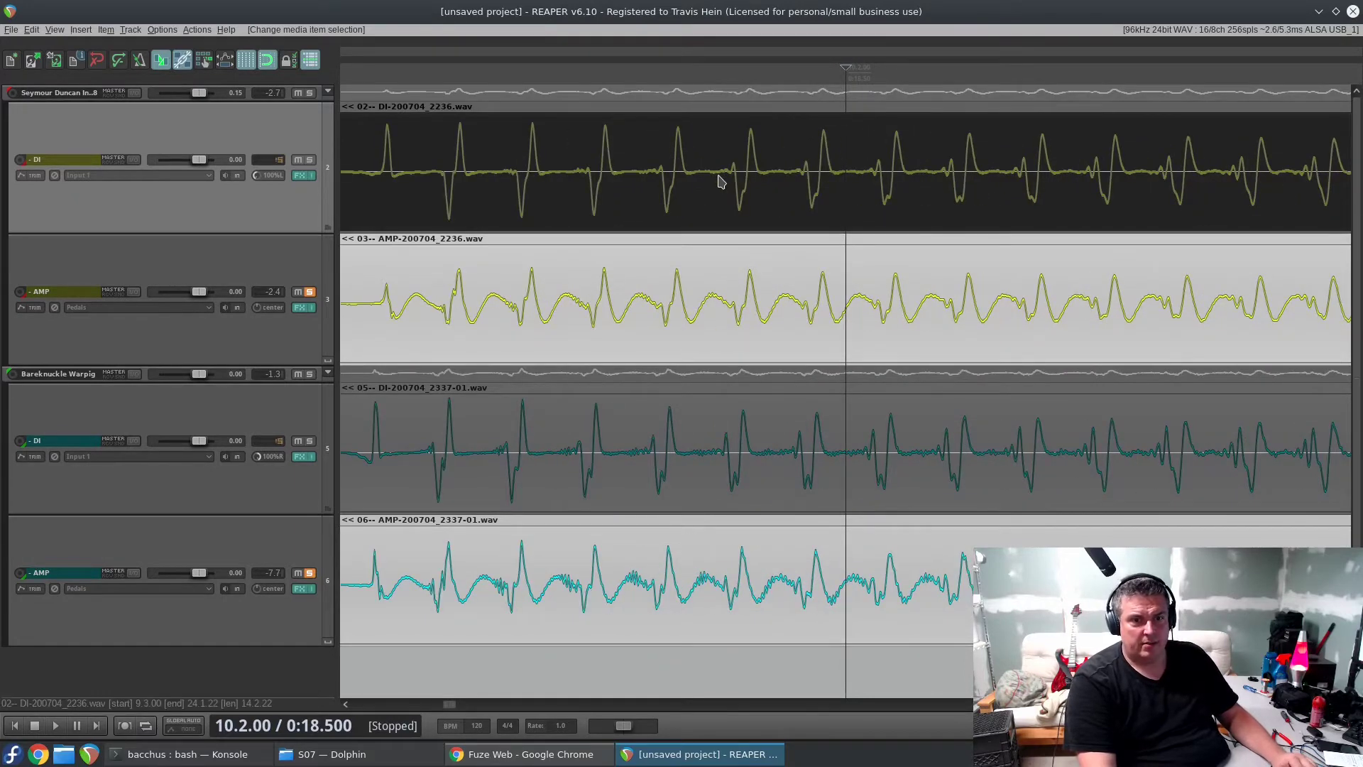
{"action": "scroll", "coordinate": [756, 149], "scroll_direction": "up", "scroll_amount": 3}
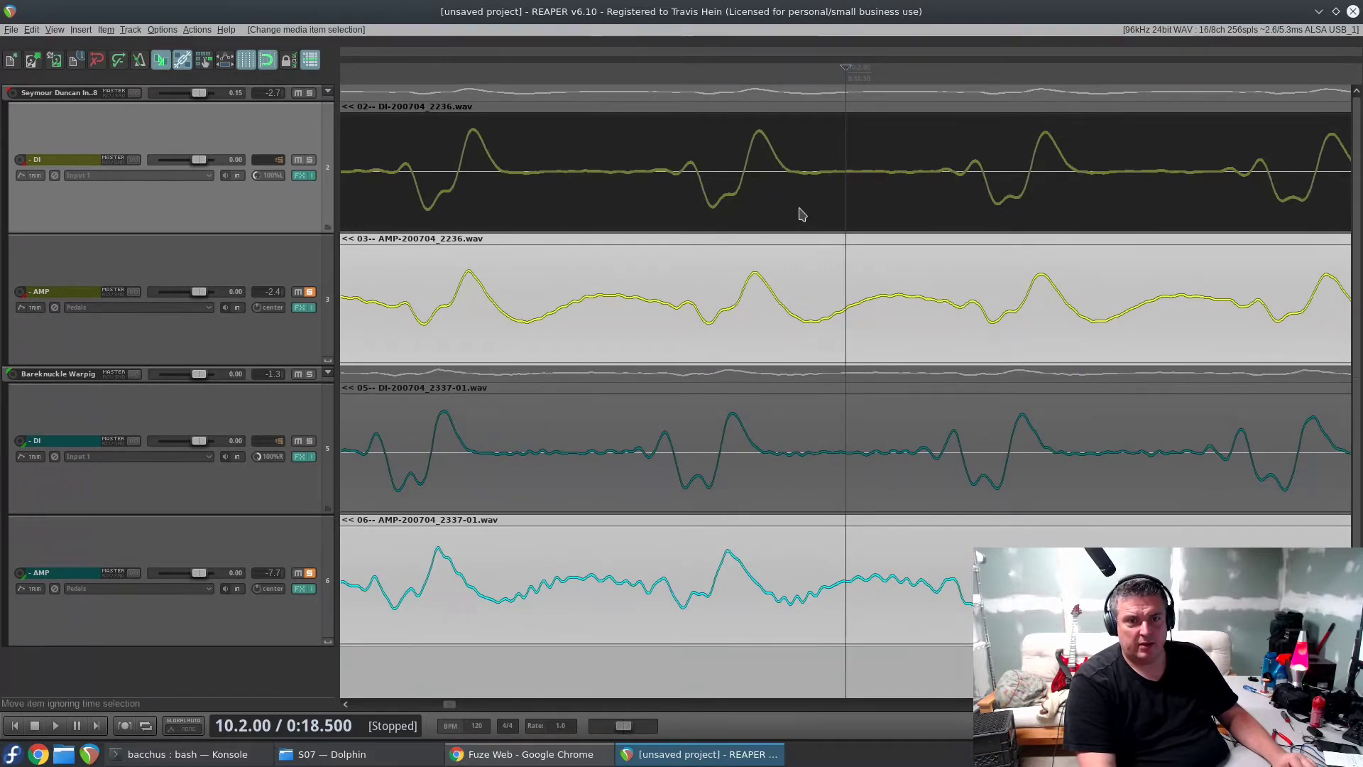
{"action": "scroll", "coordinate": [829, 199], "scroll_direction": "up", "scroll_amount": 3}
{"action": "scroll", "coordinate": [830, 199], "scroll_direction": "up", "scroll_amount": 2}
{"action": "scroll", "coordinate": [827, 202], "scroll_direction": "down", "scroll_amount": 4}
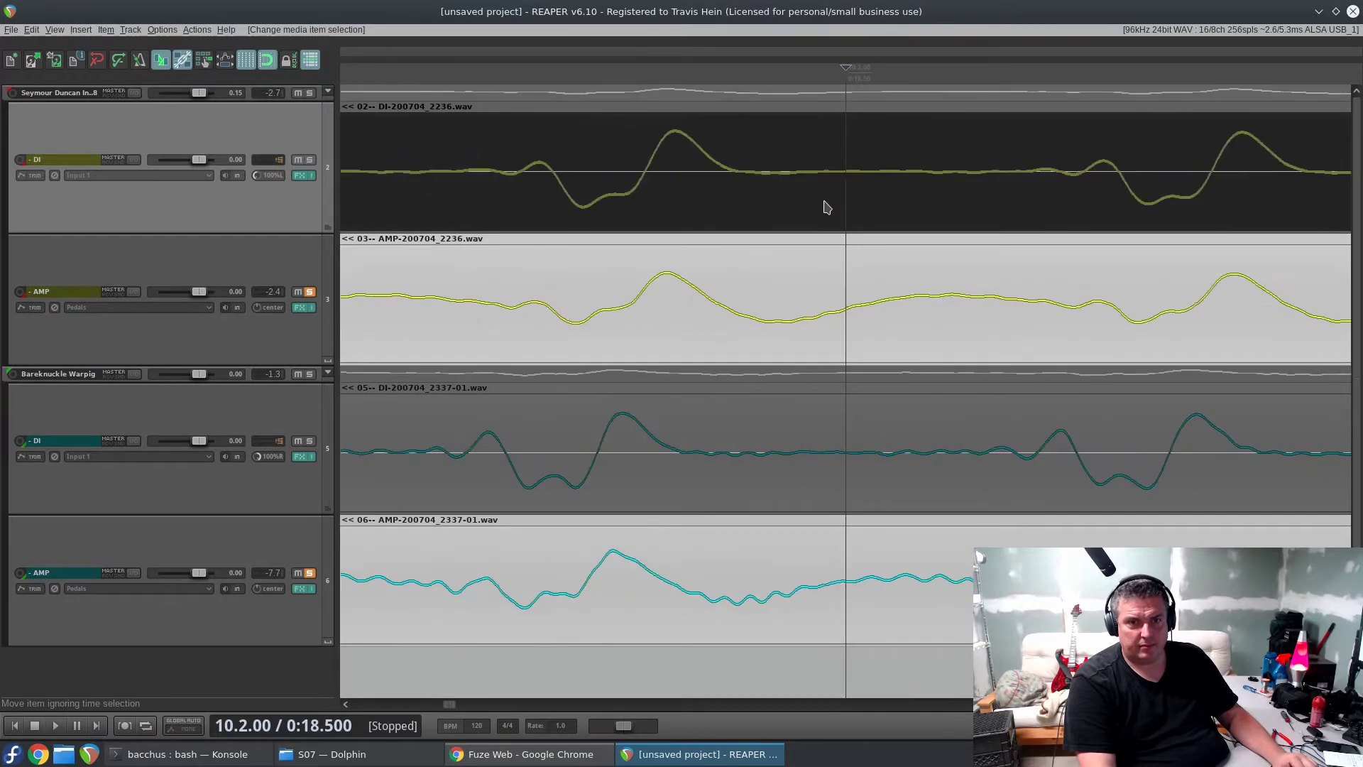
Step: Magnify the displayed waveform amplitude on all four tracks, compare the fine ripples between cycles, and reduce the magnification again
{"action": "scroll", "coordinate": [825, 204], "scroll_direction": "up", "scroll_amount": 4}
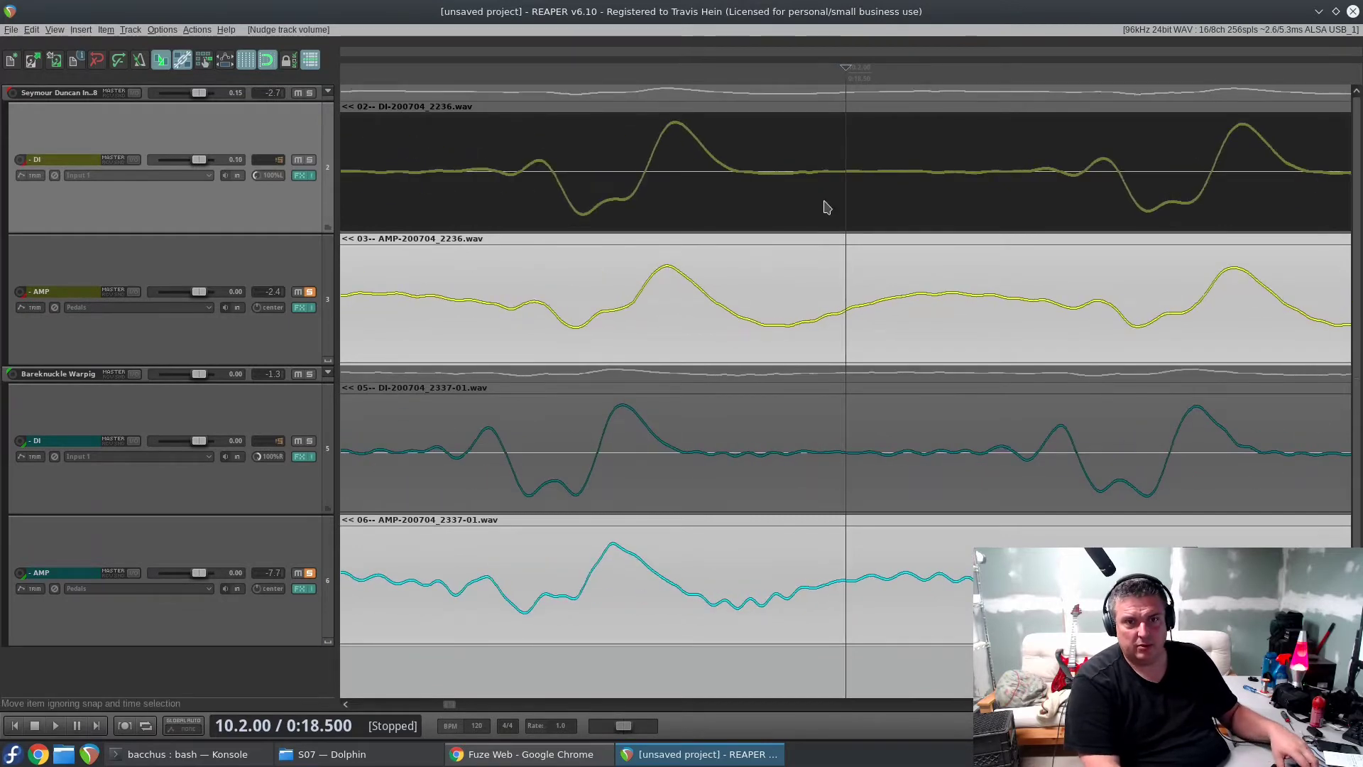
{"action": "scroll", "coordinate": [828, 207], "scroll_direction": "up", "scroll_amount": 4}
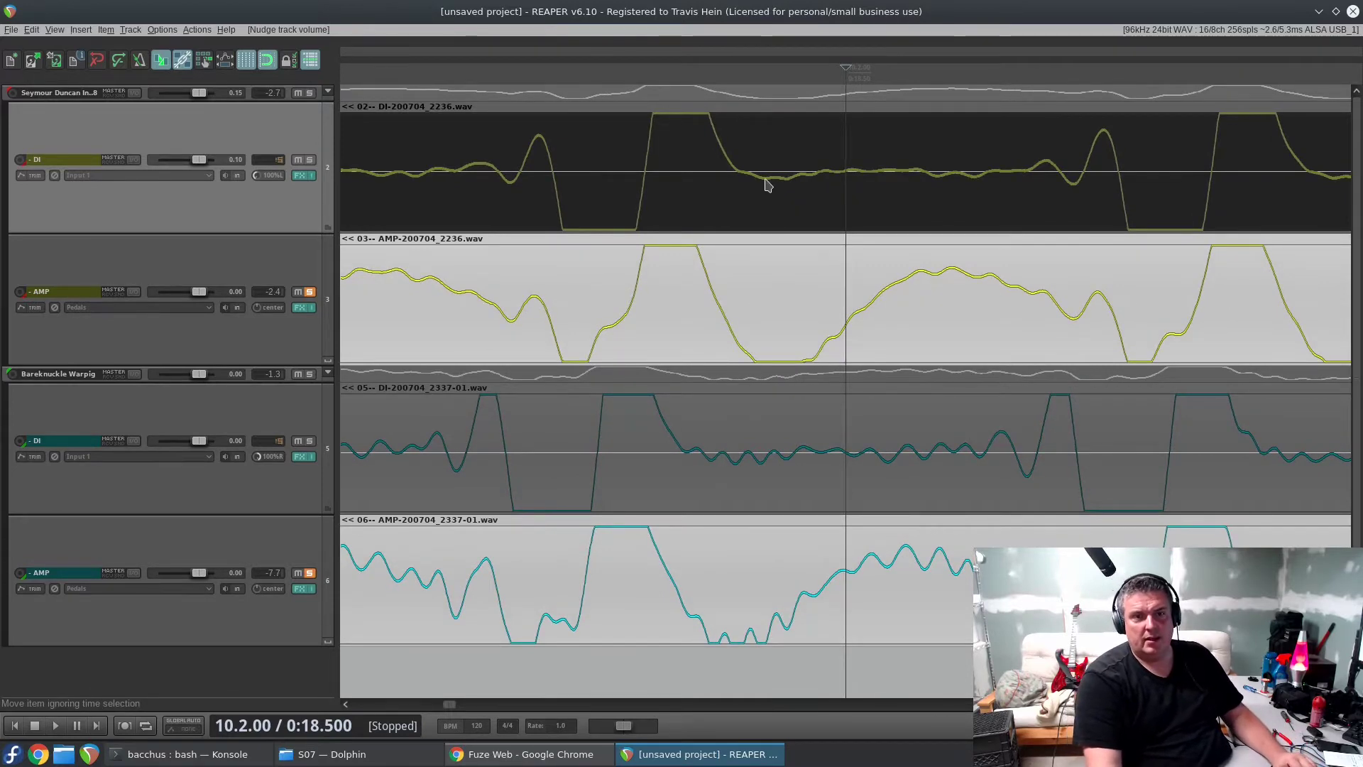
{"action": "scroll", "coordinate": [582, 192], "scroll_direction": "down", "scroll_amount": 1}
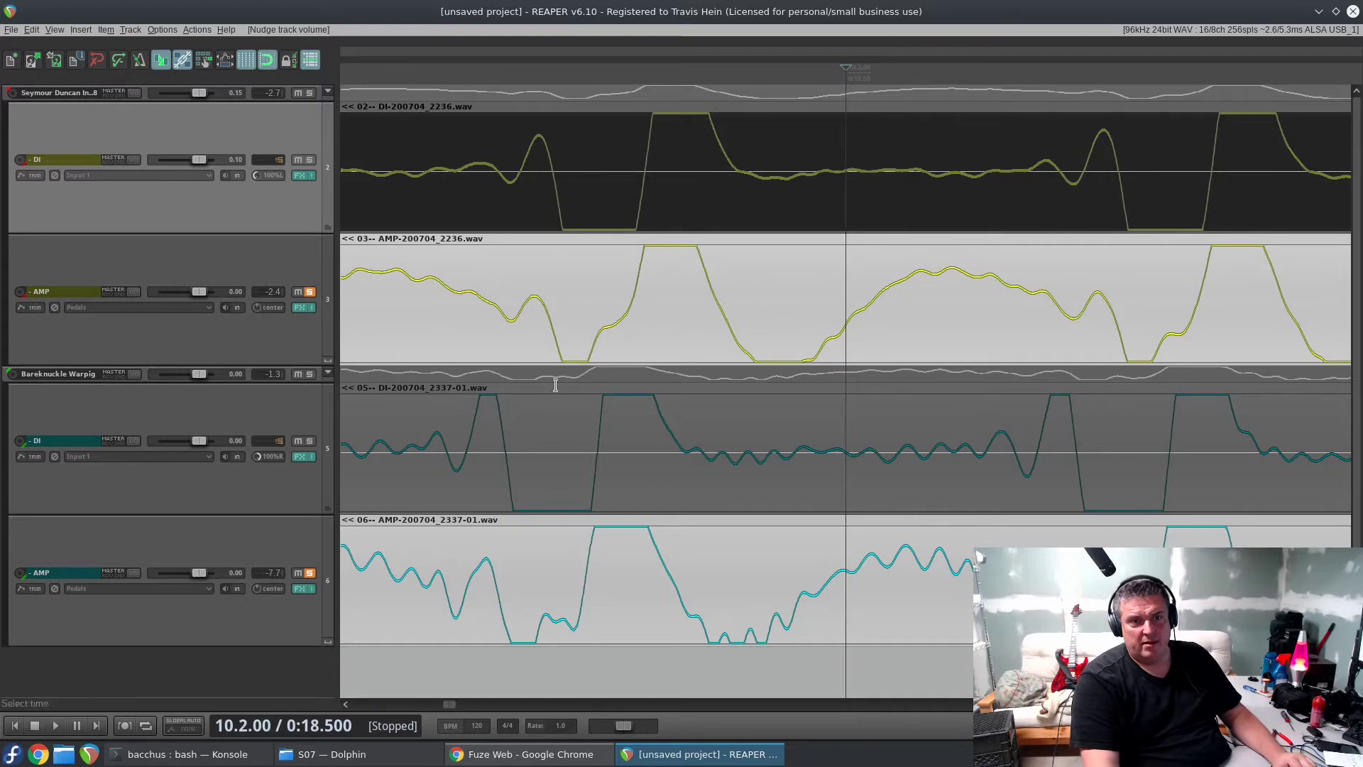
{"action": "scroll", "coordinate": [617, 416], "scroll_direction": "down", "scroll_amount": 4}
{"action": "scroll", "coordinate": [617, 417], "scroll_direction": "down", "scroll_amount": 3}
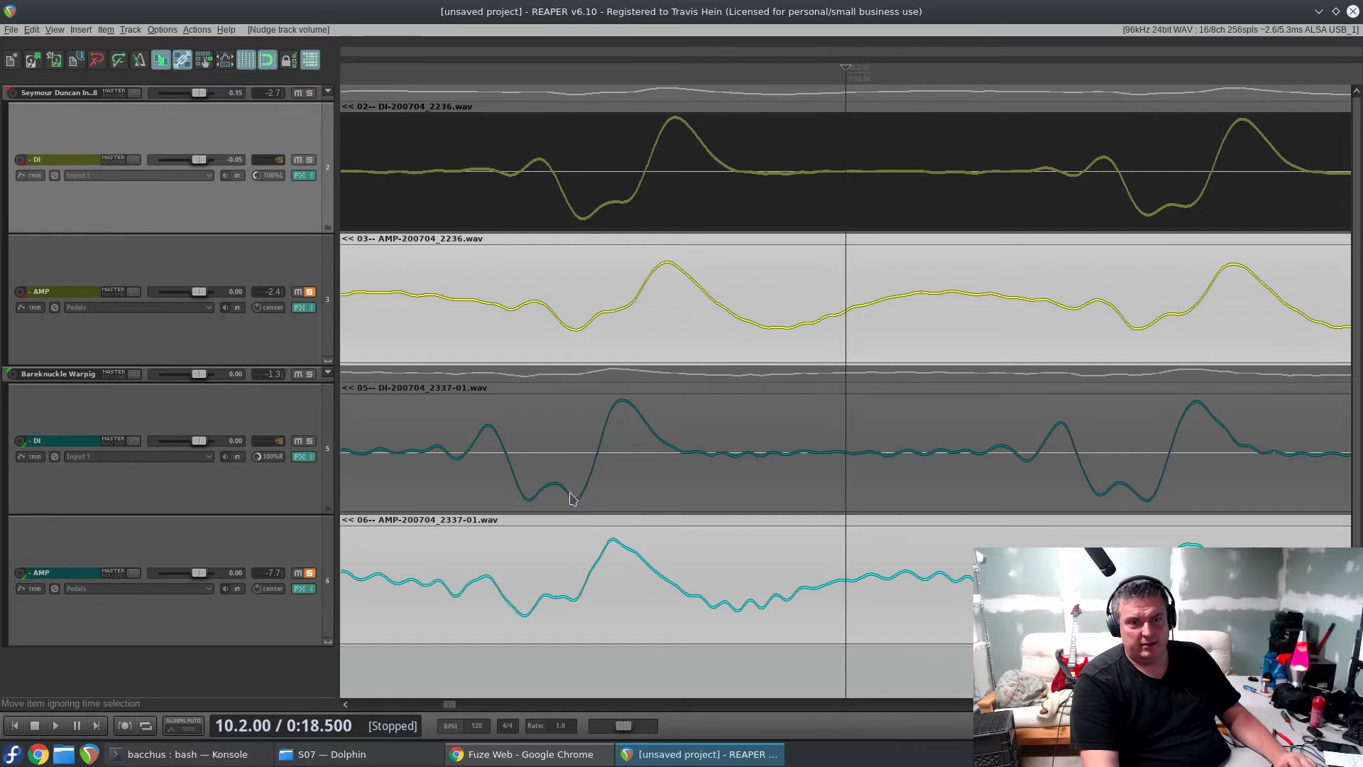
Step: Compare successive waveform cycles around the second clips' opening attack across the Seymour Duncan and Bareknuckle Warpig tracks
{"action": "scroll", "coordinate": [678, 563], "scroll_direction": "right", "scroll_amount": 2}
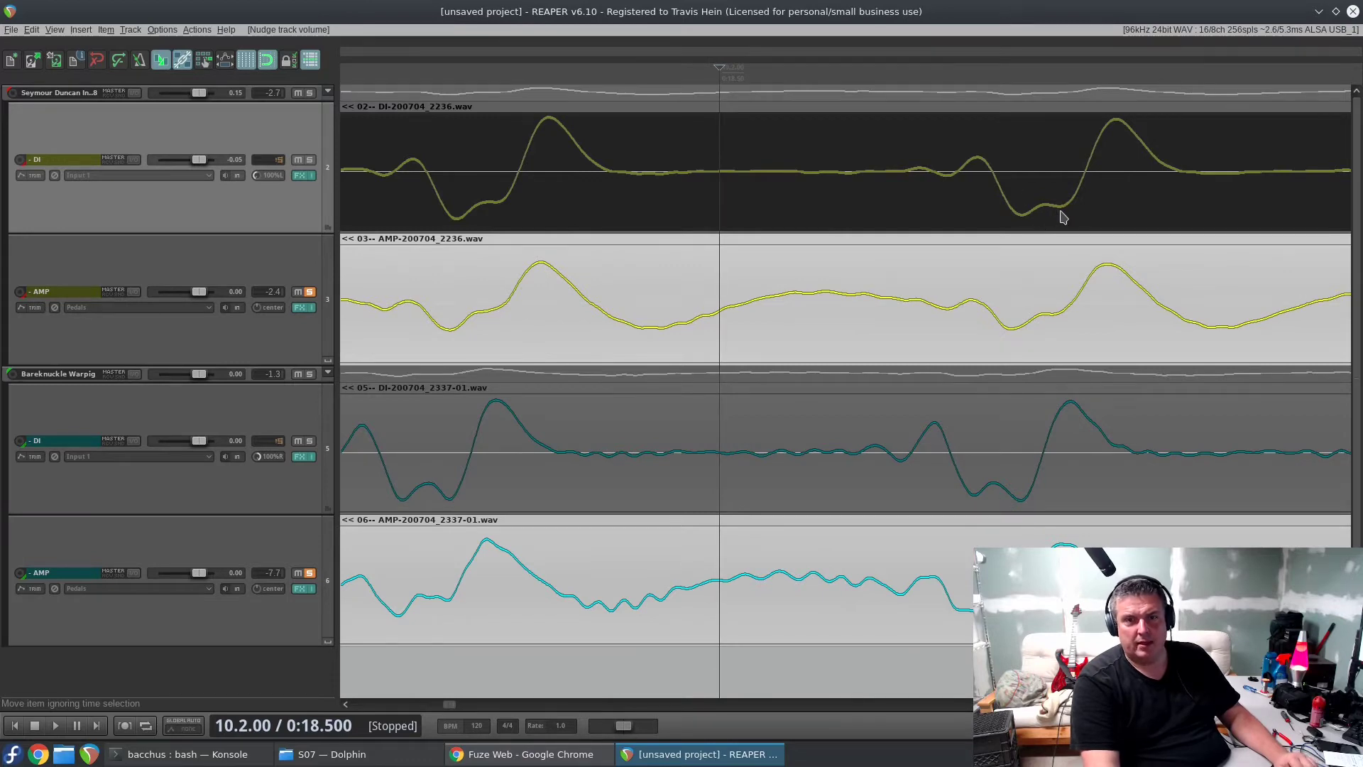
{"action": "scroll", "coordinate": [994, 216], "scroll_direction": "right", "scroll_amount": 8}
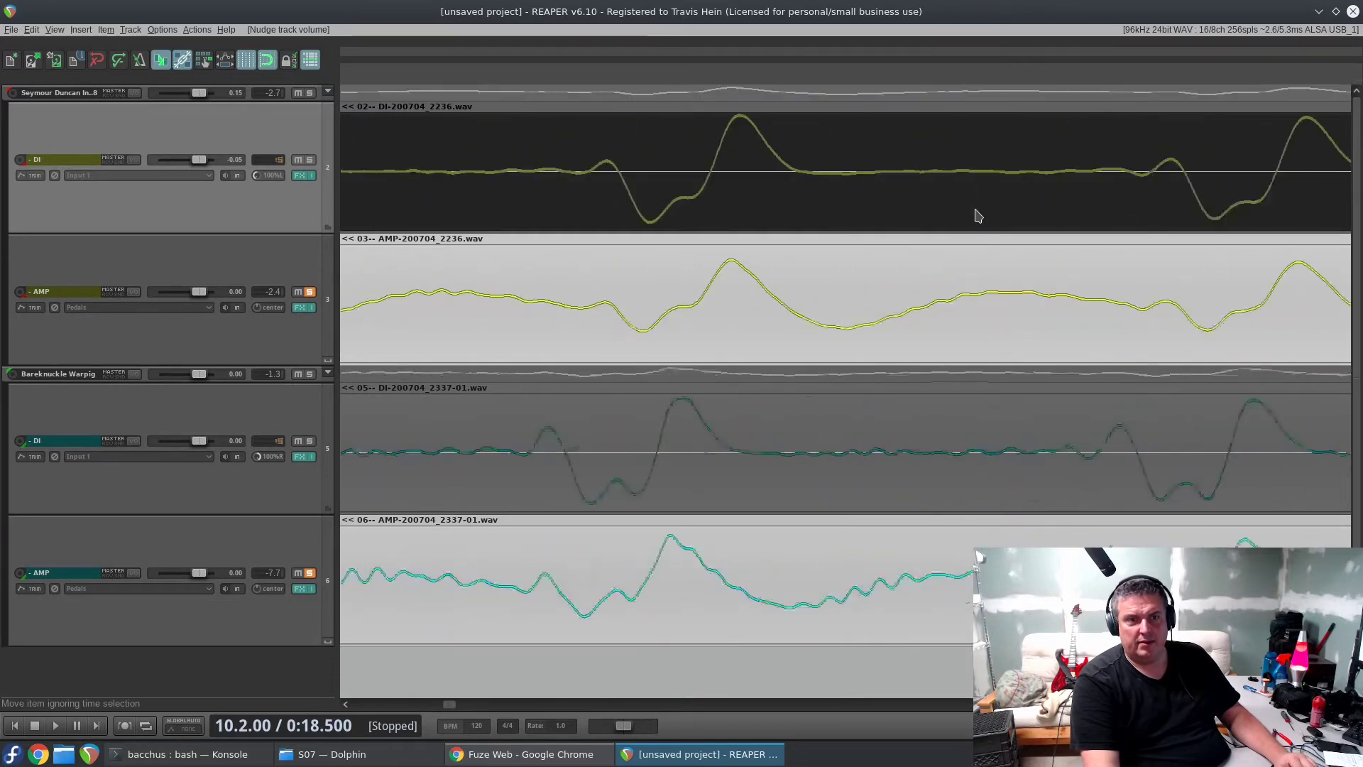
{"action": "scroll", "coordinate": [978, 216], "scroll_direction": "left", "scroll_amount": 3}
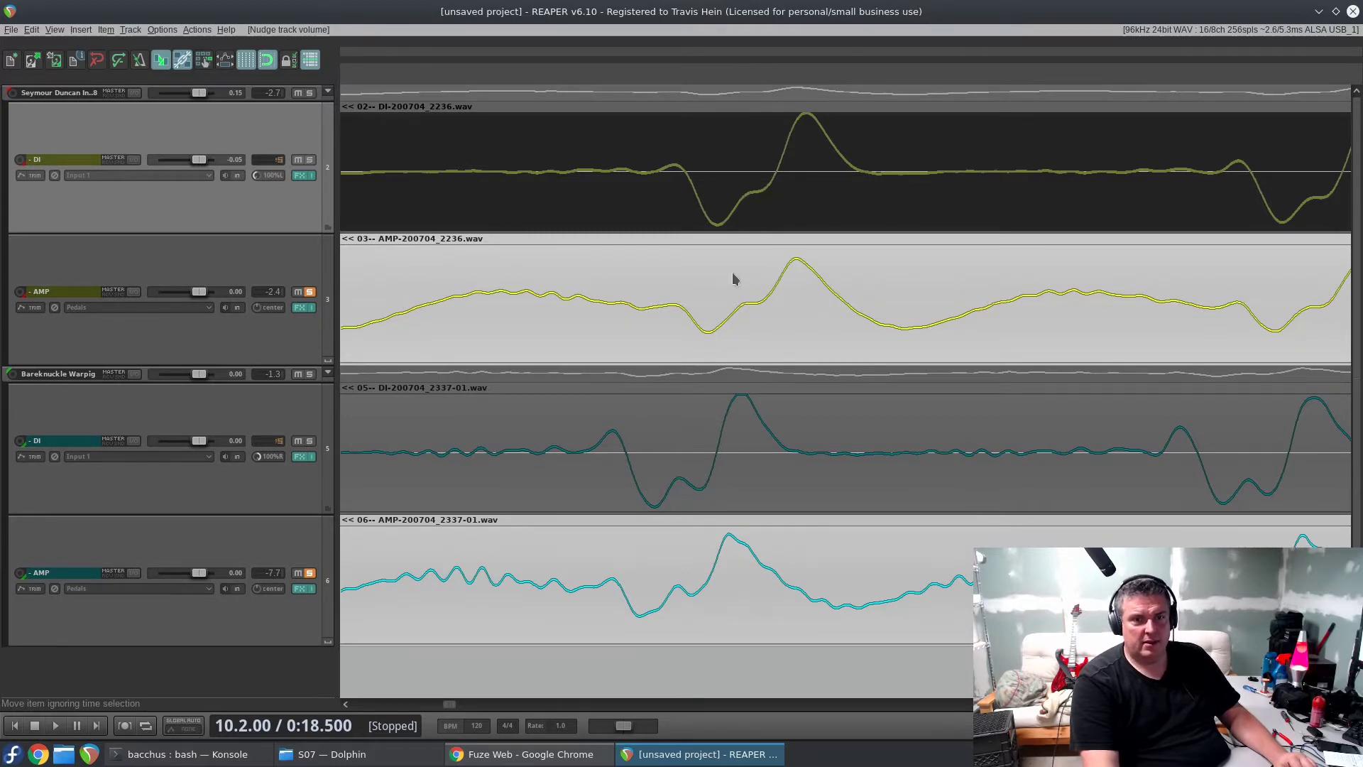
{"action": "scroll", "coordinate": [661, 463], "scroll_direction": "left", "scroll_amount": 2}
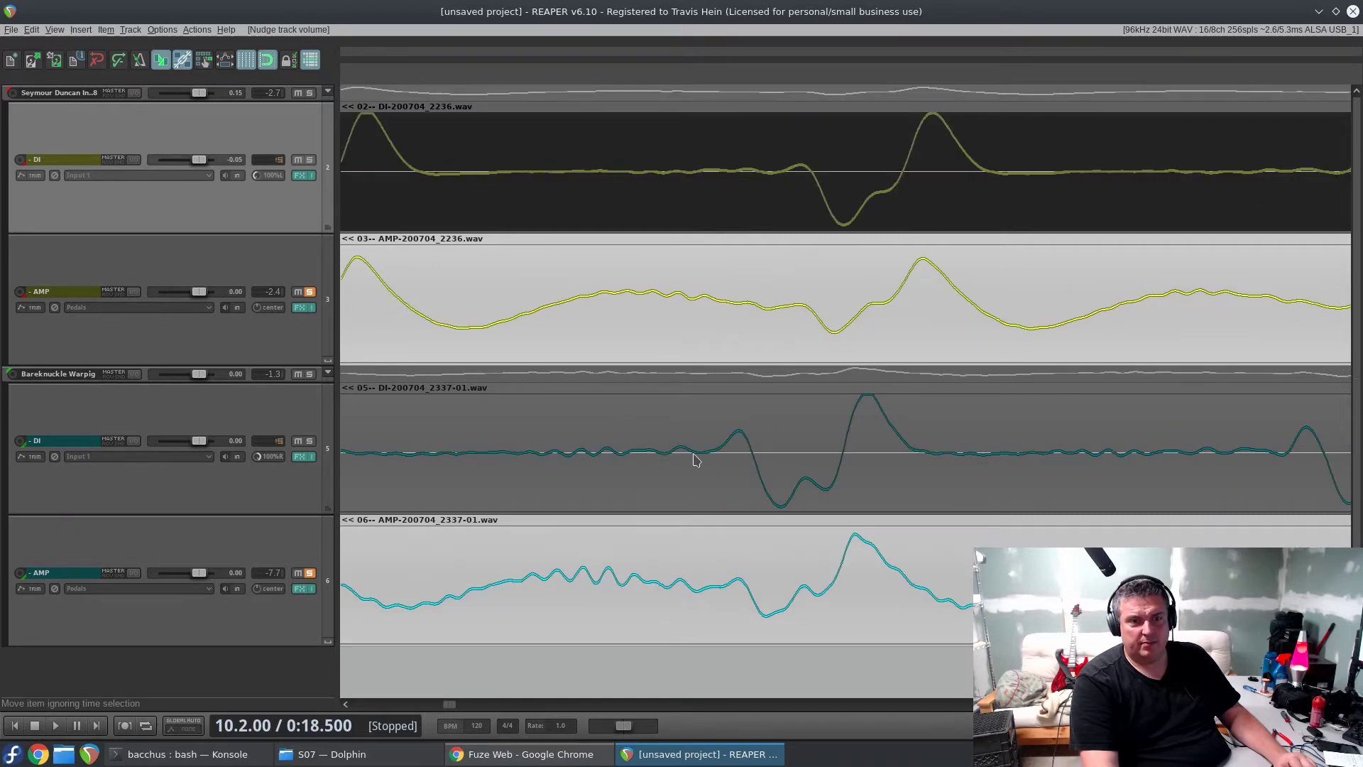
{"action": "scroll", "coordinate": [680, 459], "scroll_direction": "left", "scroll_amount": 2}
{"action": "scroll", "coordinate": [670, 458], "scroll_direction": "right", "scroll_amount": 1}
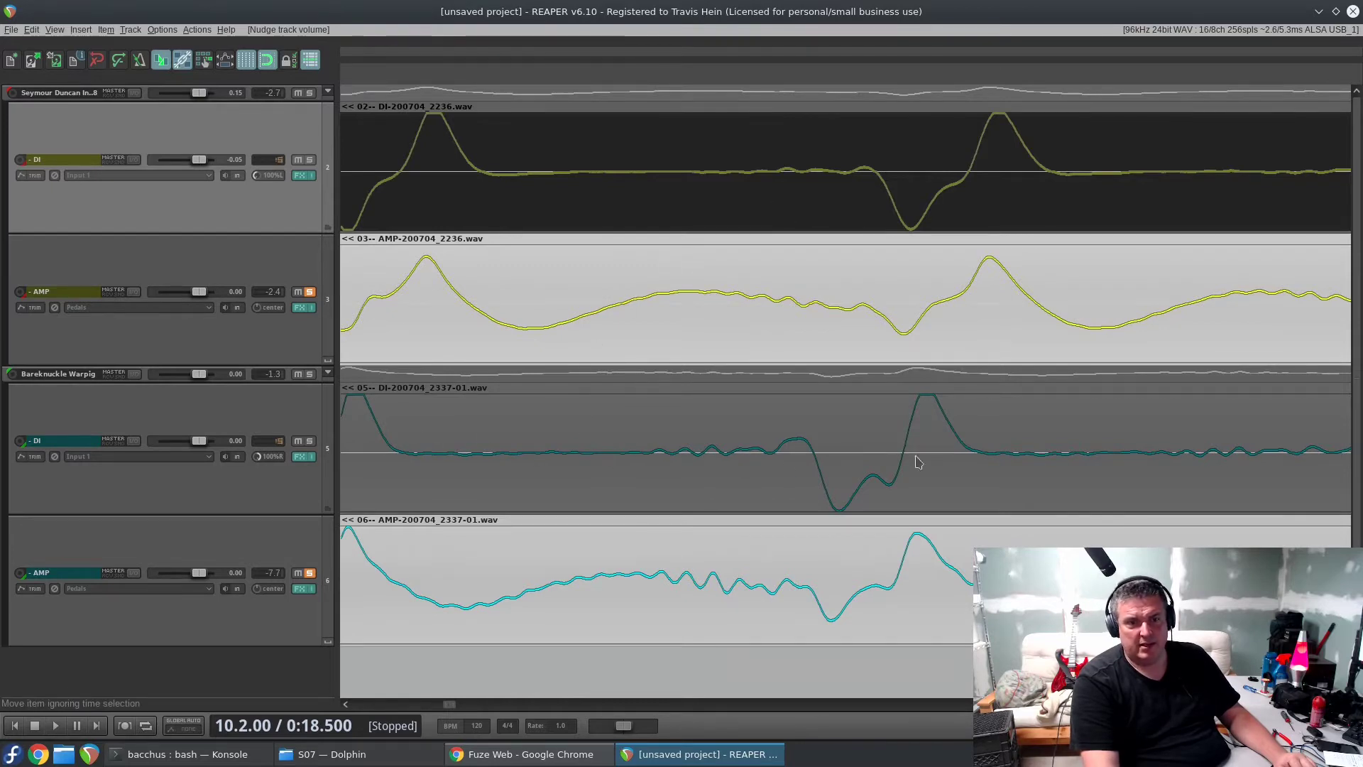
{"action": "scroll", "coordinate": [1072, 452], "scroll_direction": "left", "scroll_amount": 3}
{"action": "scroll", "coordinate": [745, 462], "scroll_direction": "right", "scroll_amount": 4}
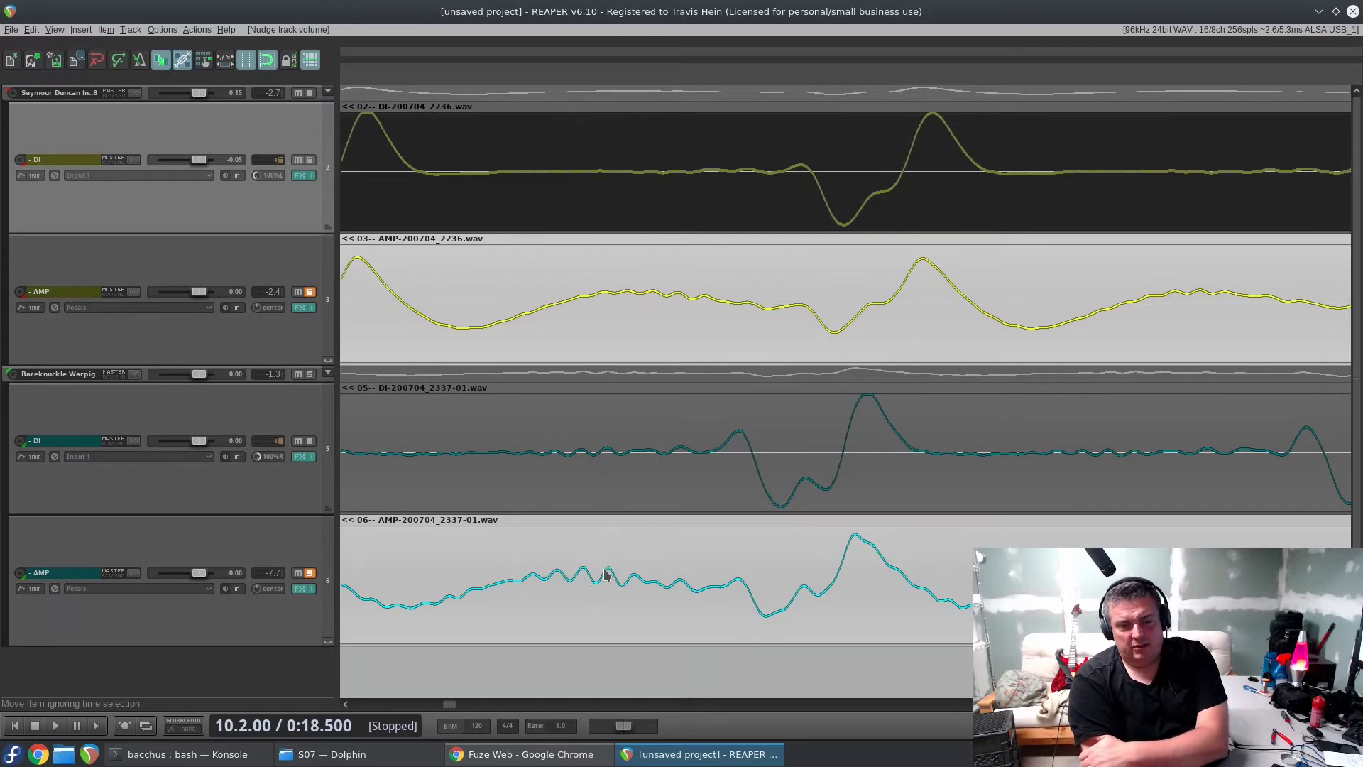
Step: Place the edit cursor at 10.1.00 and listen to the second clips
{"action": "scroll", "coordinate": [607, 575], "scroll_direction": "down", "scroll_amount": 10}
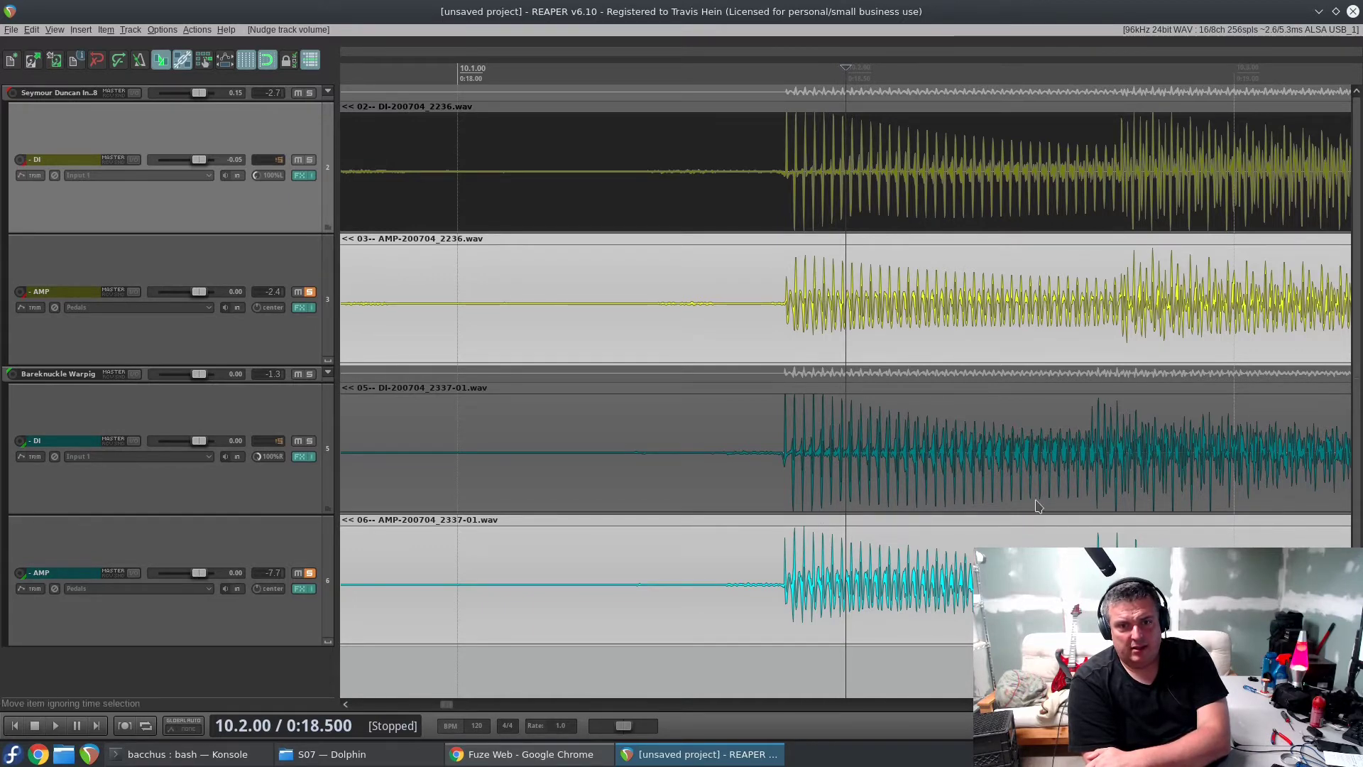
{"action": "scroll", "coordinate": [700, 334], "scroll_direction": "down", "scroll_amount": 5}
{"action": "left_click", "coordinate": [700, 335]}
{"action": "key", "text": "space"}
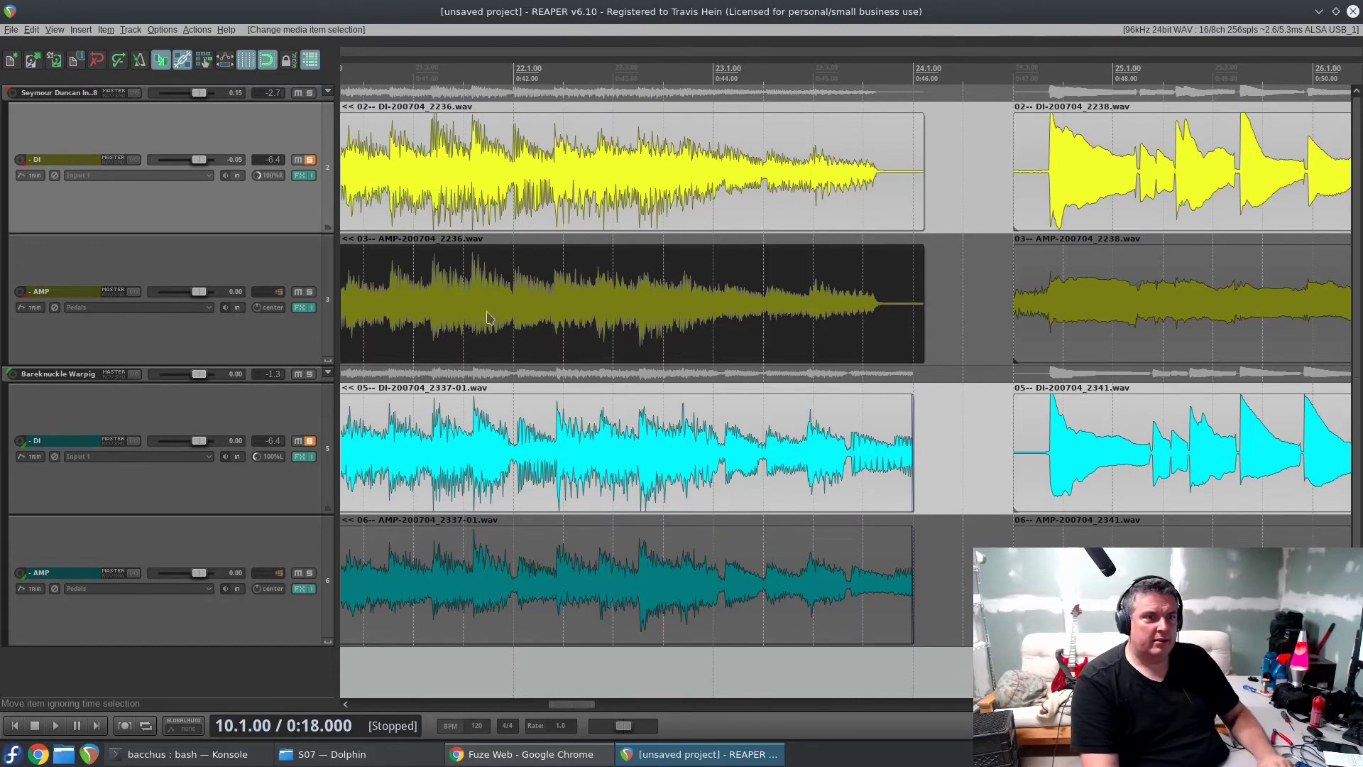
Step: Review the clips across the whole arrangement, selecting the first and second Bareknuckle Warpig DI clips for comparison
{"action": "scroll", "coordinate": [779, 434], "scroll_direction": "up", "scroll_amount": 5}
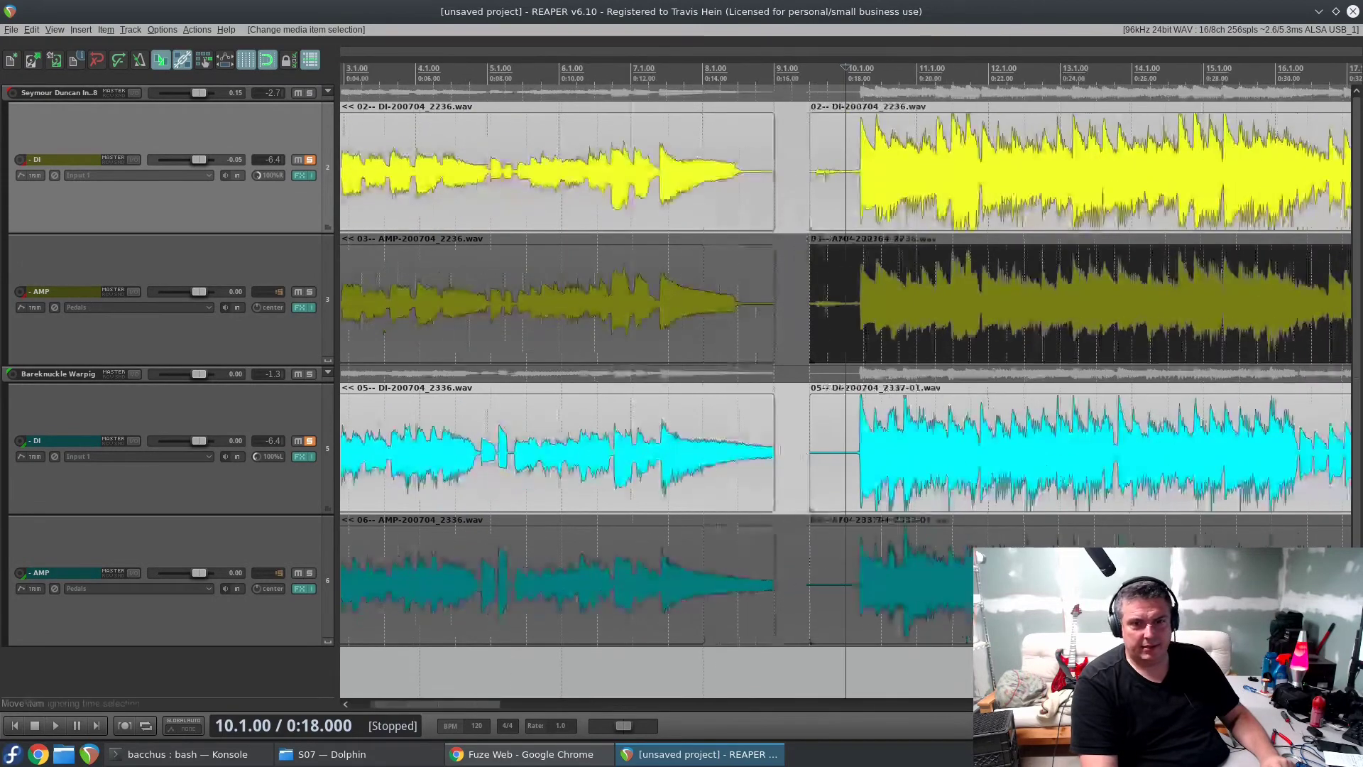
{"action": "scroll", "coordinate": [1012, 465], "scroll_direction": "down", "scroll_amount": 5}
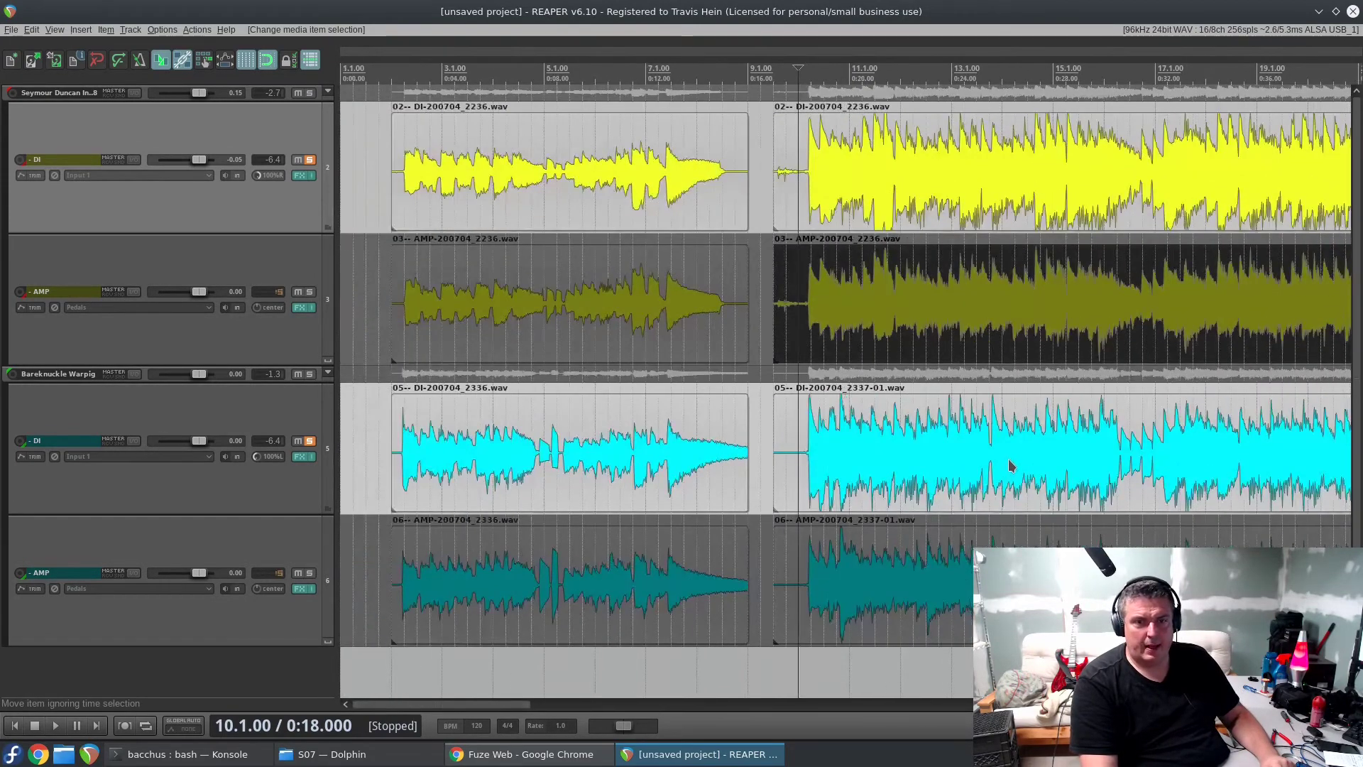
{"action": "scroll", "coordinate": [804, 476], "scroll_direction": "down", "scroll_amount": 5}
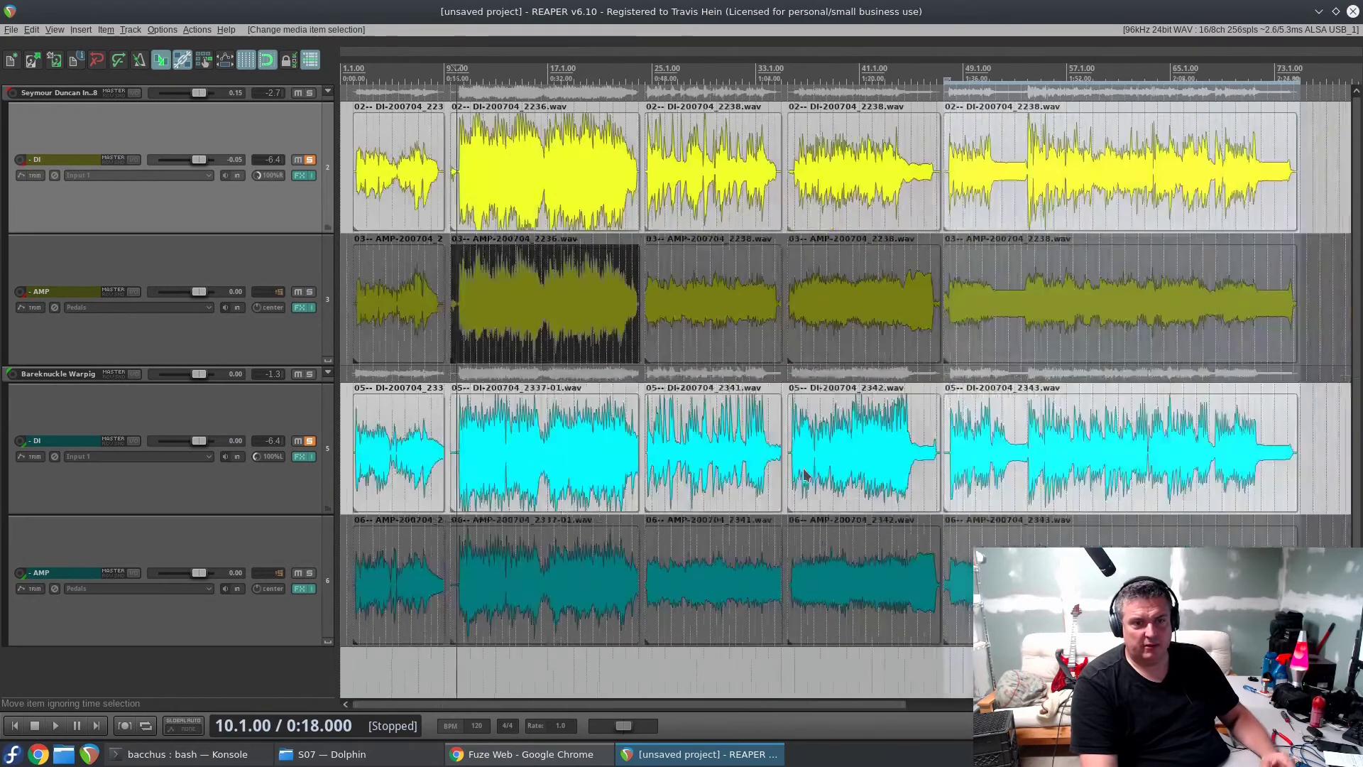
{"action": "left_click", "coordinate": [389, 458]}
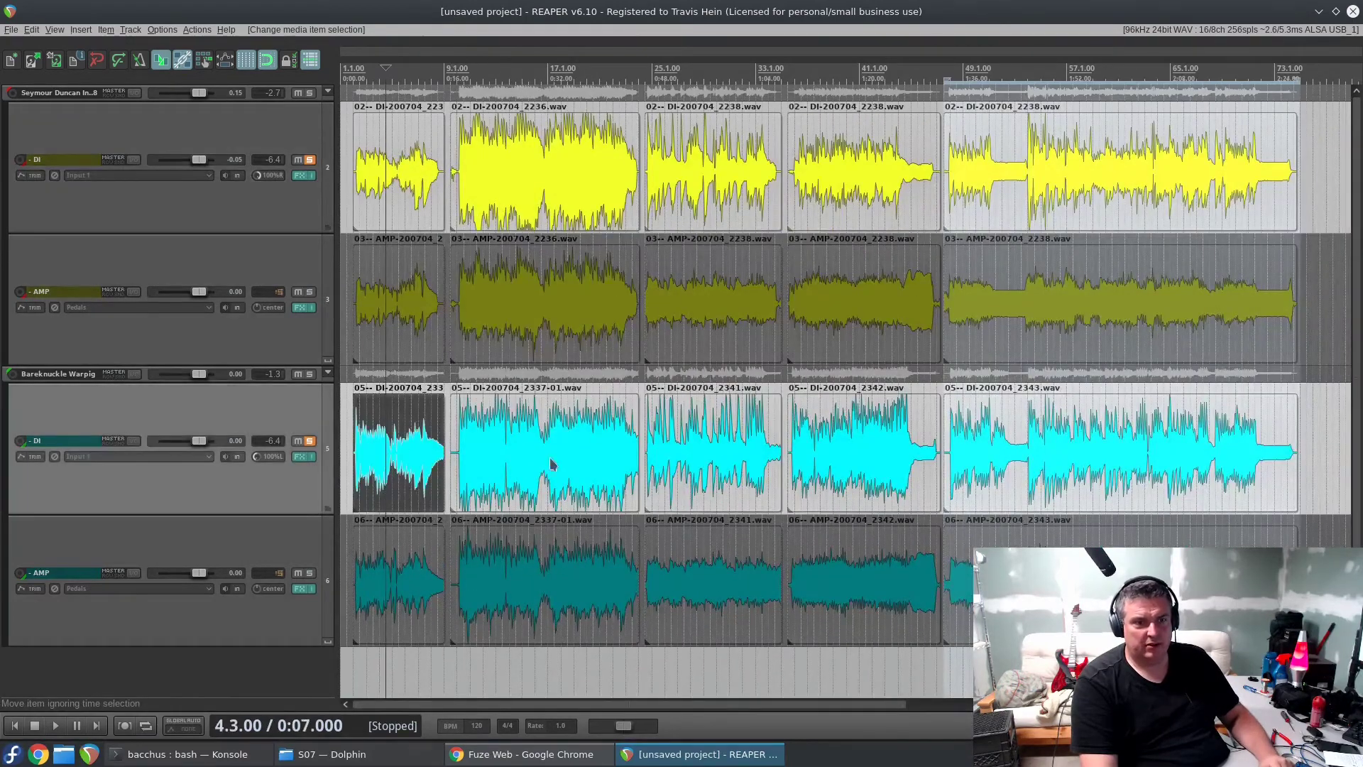
{"action": "left_click", "coordinate": [609, 469]}
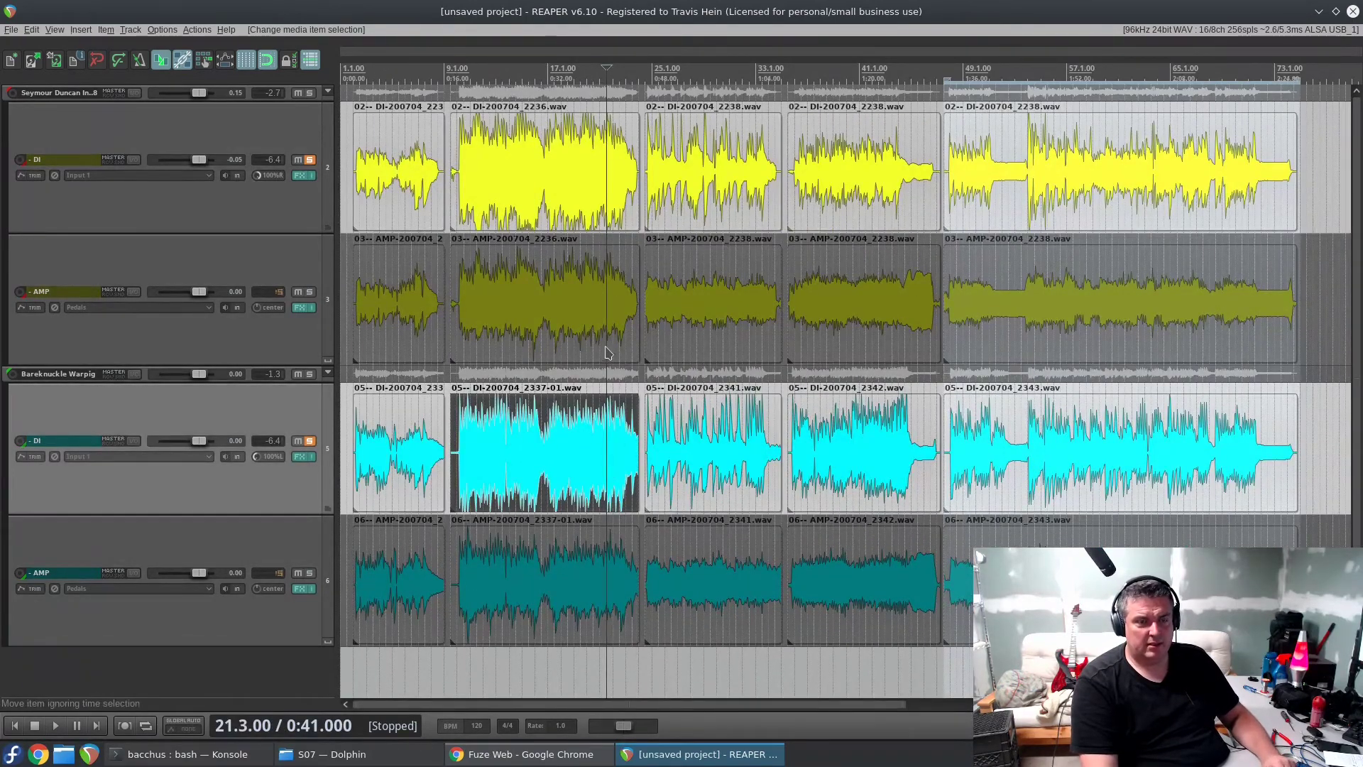
Step: Solo only the Seymour Duncan AMP track and play its third clip from 24.4.00, panning the track to 8%R
{"action": "left_click", "coordinate": [643, 181]}
{"action": "scroll", "coordinate": [632, 190], "scroll_direction": "up", "scroll_amount": 3}
{"action": "left_click", "coordinate": [309, 159]}
{"action": "left_click", "coordinate": [310, 292]}
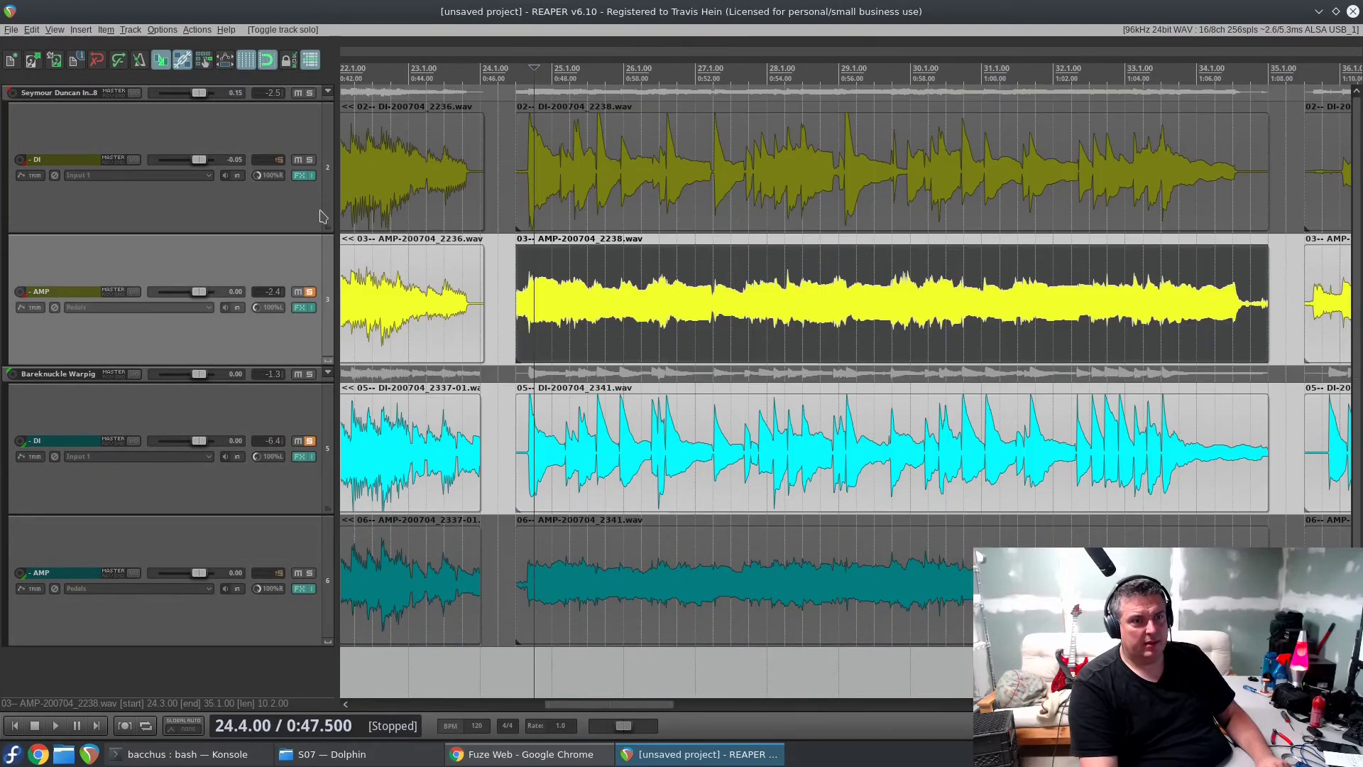
{"action": "left_click", "coordinate": [310, 441]}
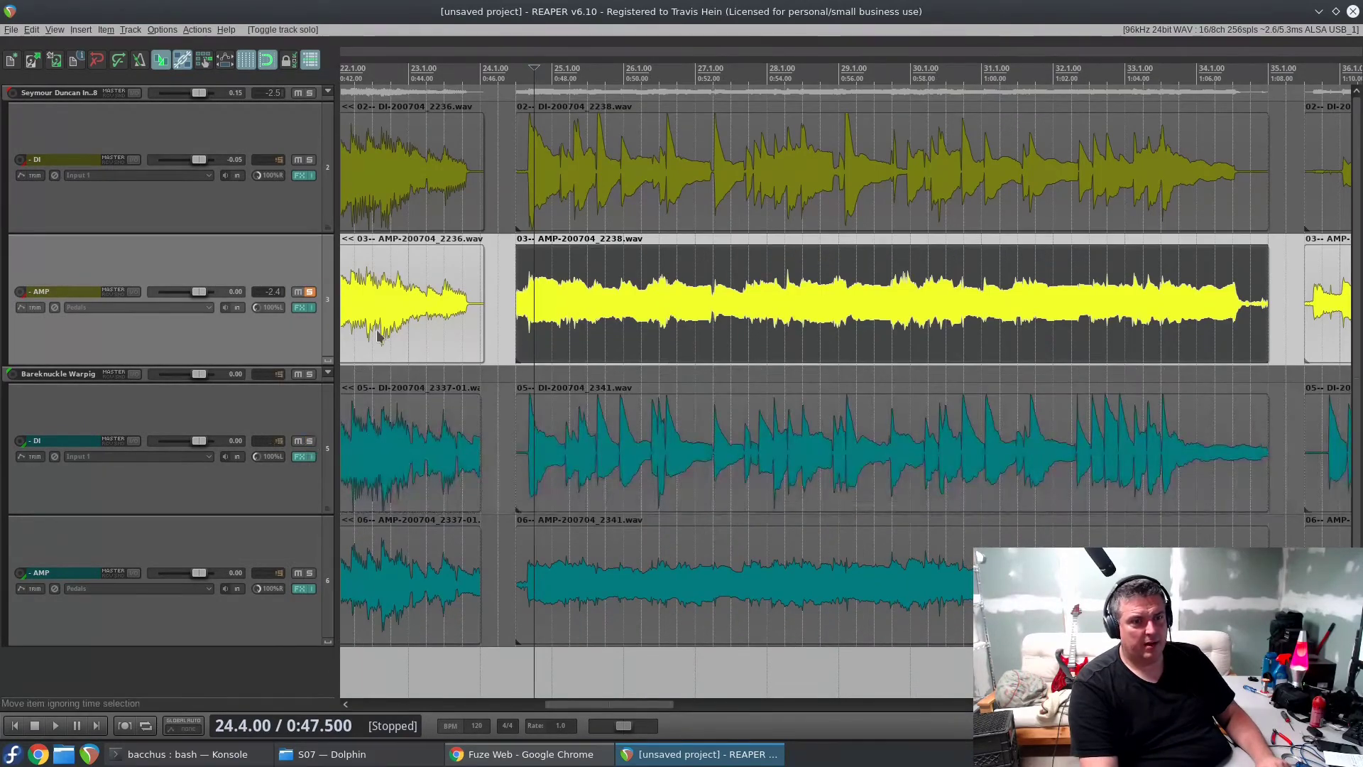
{"action": "key", "text": "space"}
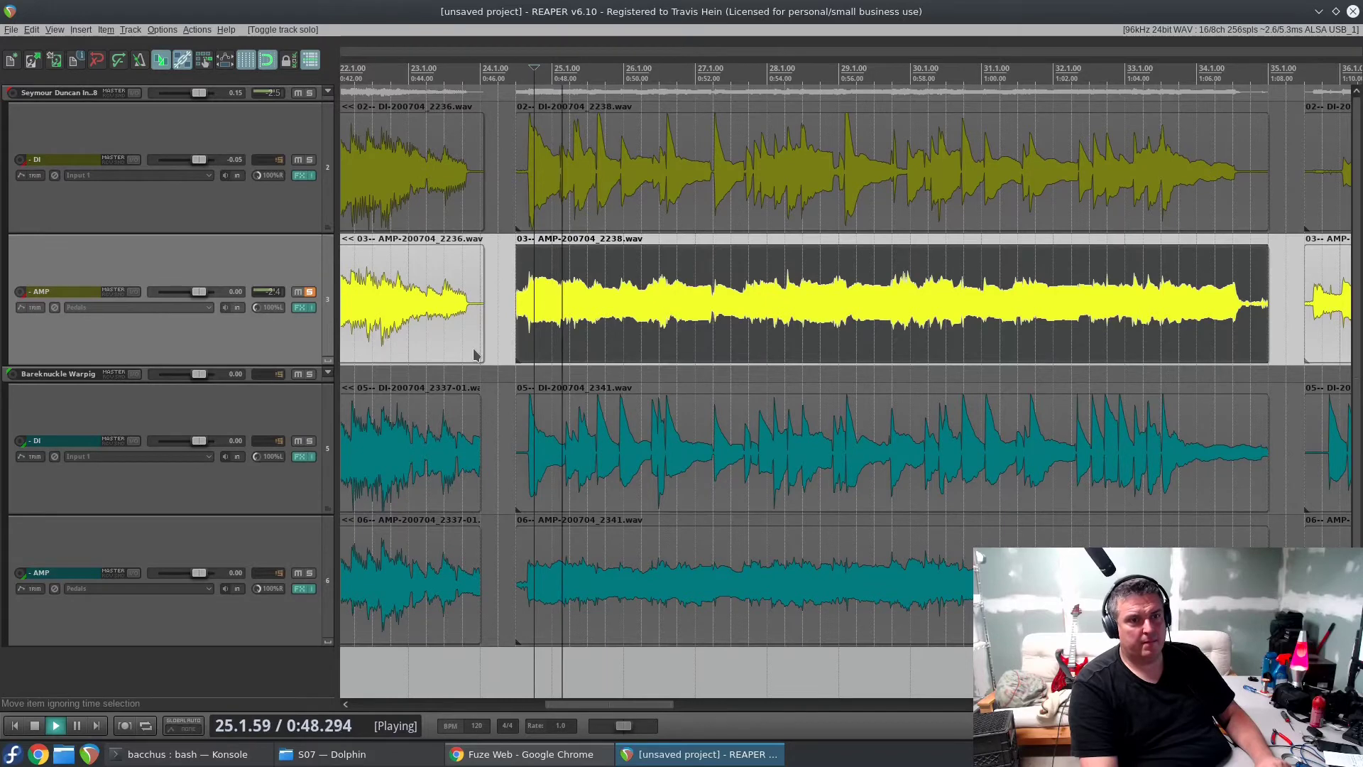
{"action": "left_click_drag", "start_coordinate": [266, 313], "coordinate": [266, 284]}
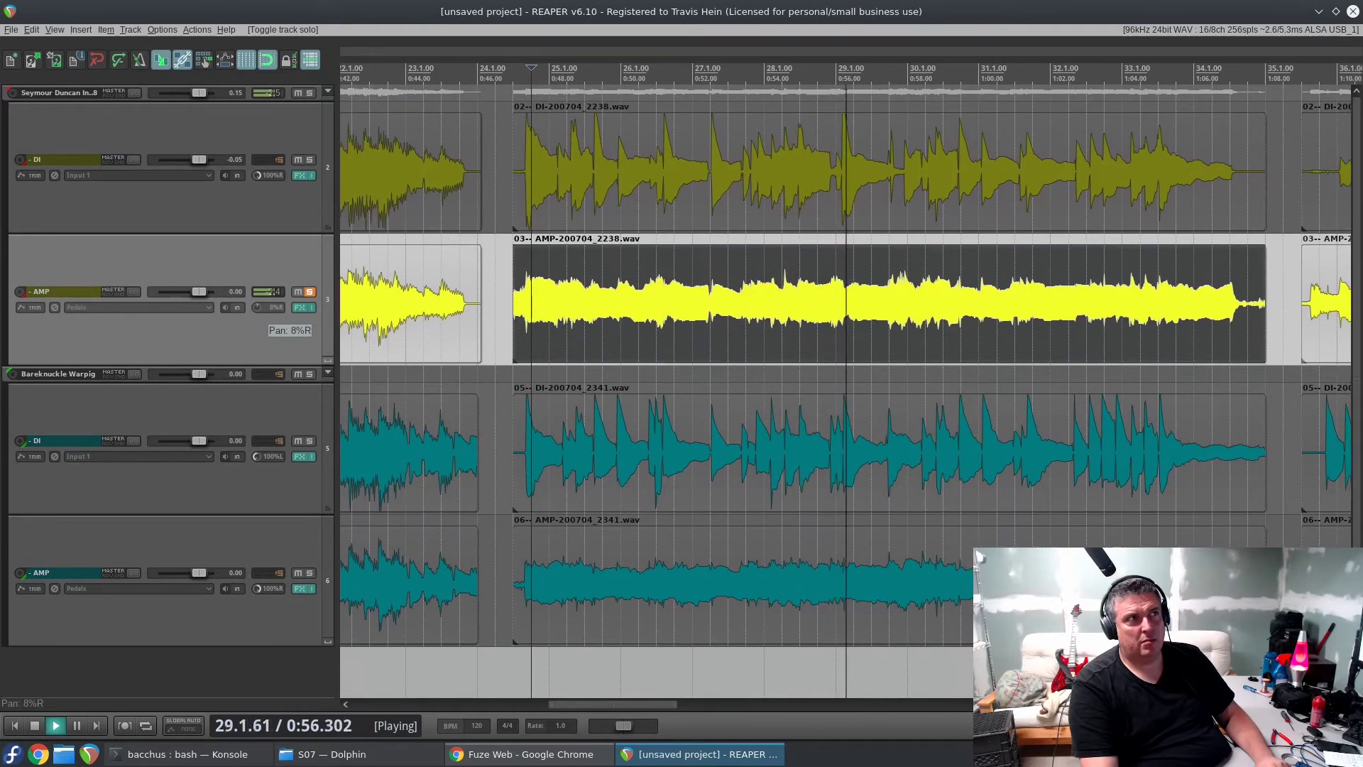
{"action": "key", "text": "space"}
{"action": "left_click", "coordinate": [826, 330]}
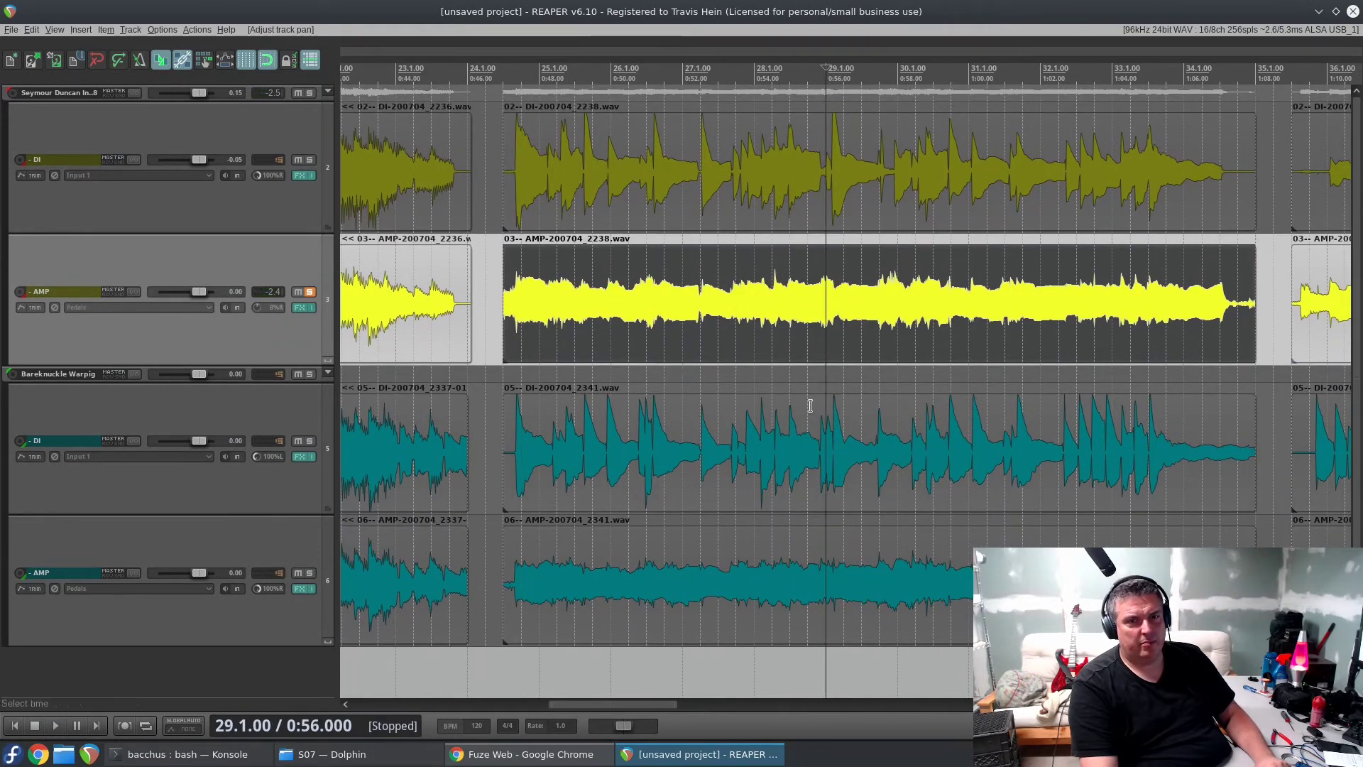
Step: Solo only the Bareknuckle Warpig AMP track and play its third clip from 24.3.00, panning the track to 4%R
{"action": "left_click", "coordinate": [310, 291]}
{"action": "left_click", "coordinate": [309, 574]}
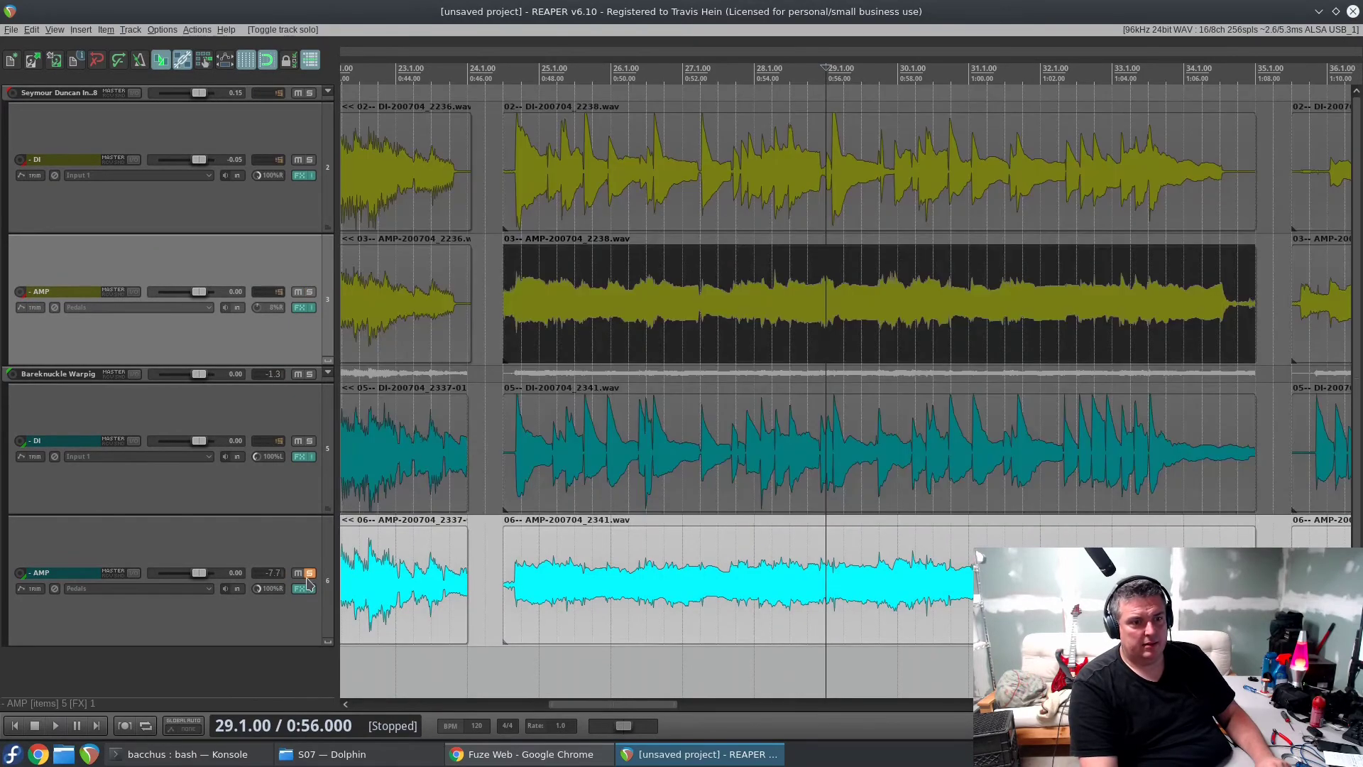
{"action": "left_click", "coordinate": [532, 616]}
{"action": "key", "text": "space"}
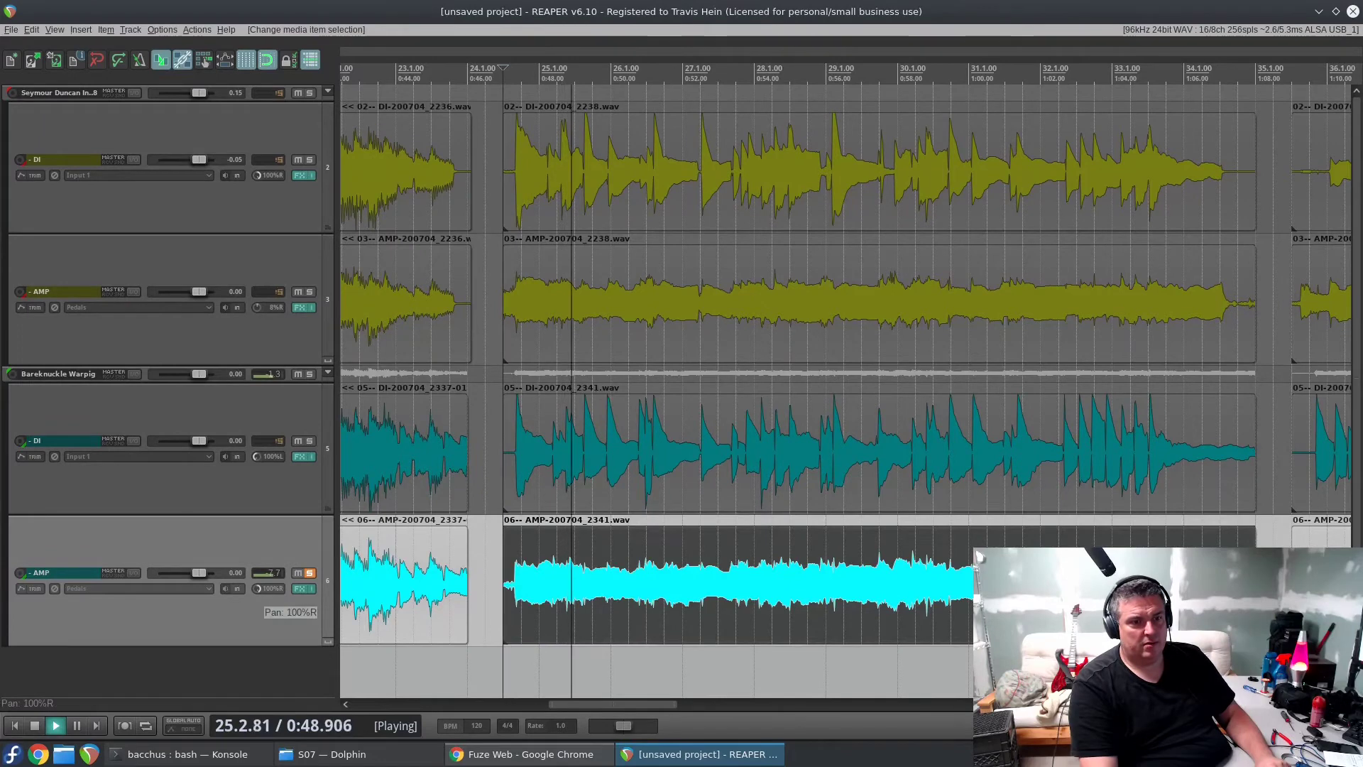
{"action": "left_click_drag", "start_coordinate": [257, 588], "coordinate": [257, 625]}
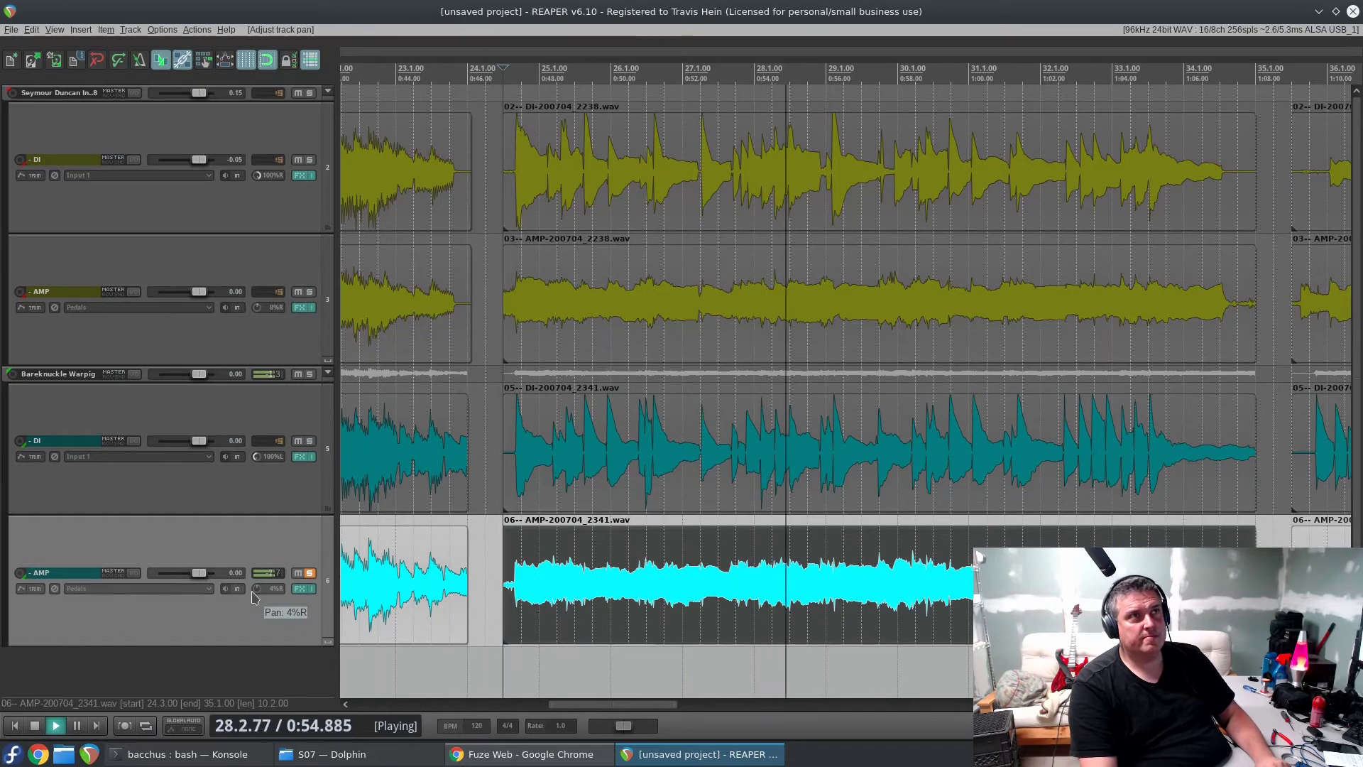
{"action": "key", "text": "space"}
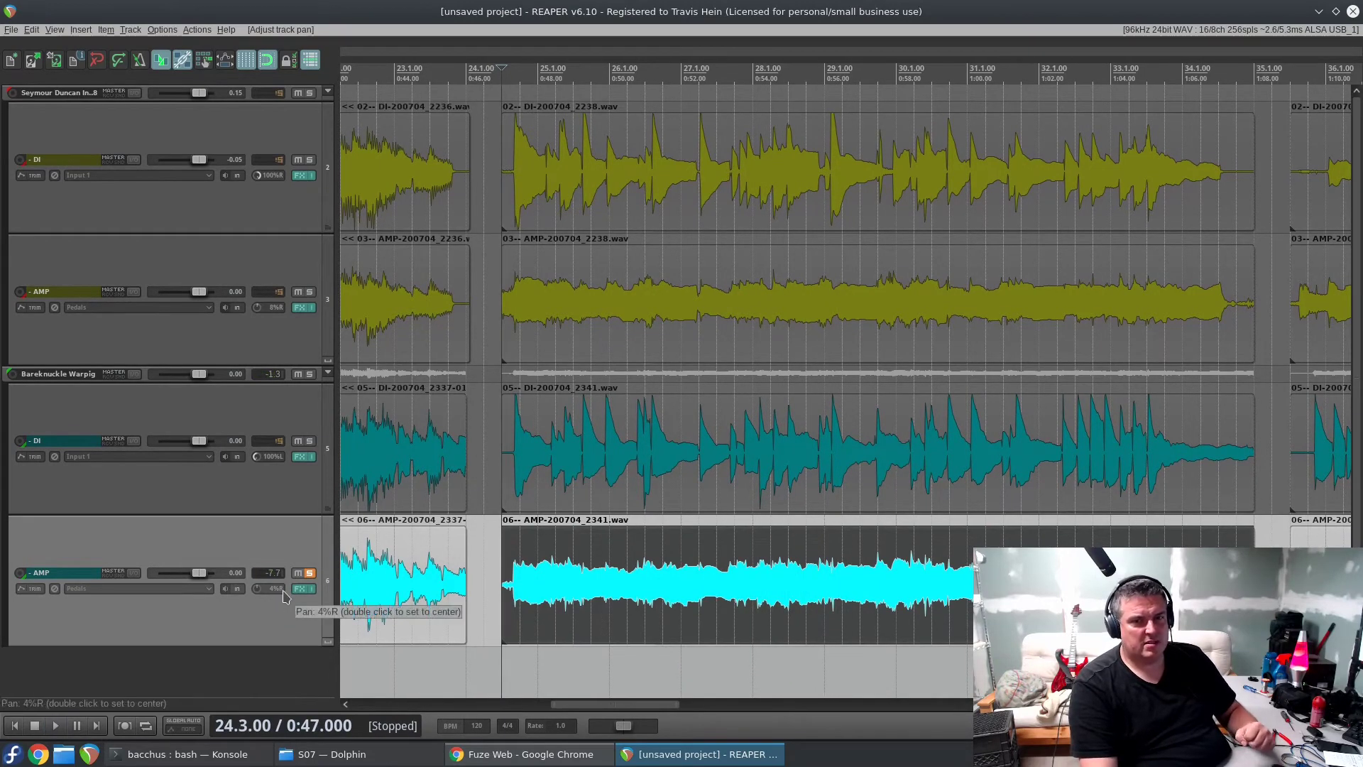
Step: Place the edit cursor at 24.4.00 and examine the third clips' attack and waveform cycles on all four tracks
{"action": "scroll", "coordinate": [945, 628], "scroll_direction": "up", "scroll_amount": 5}
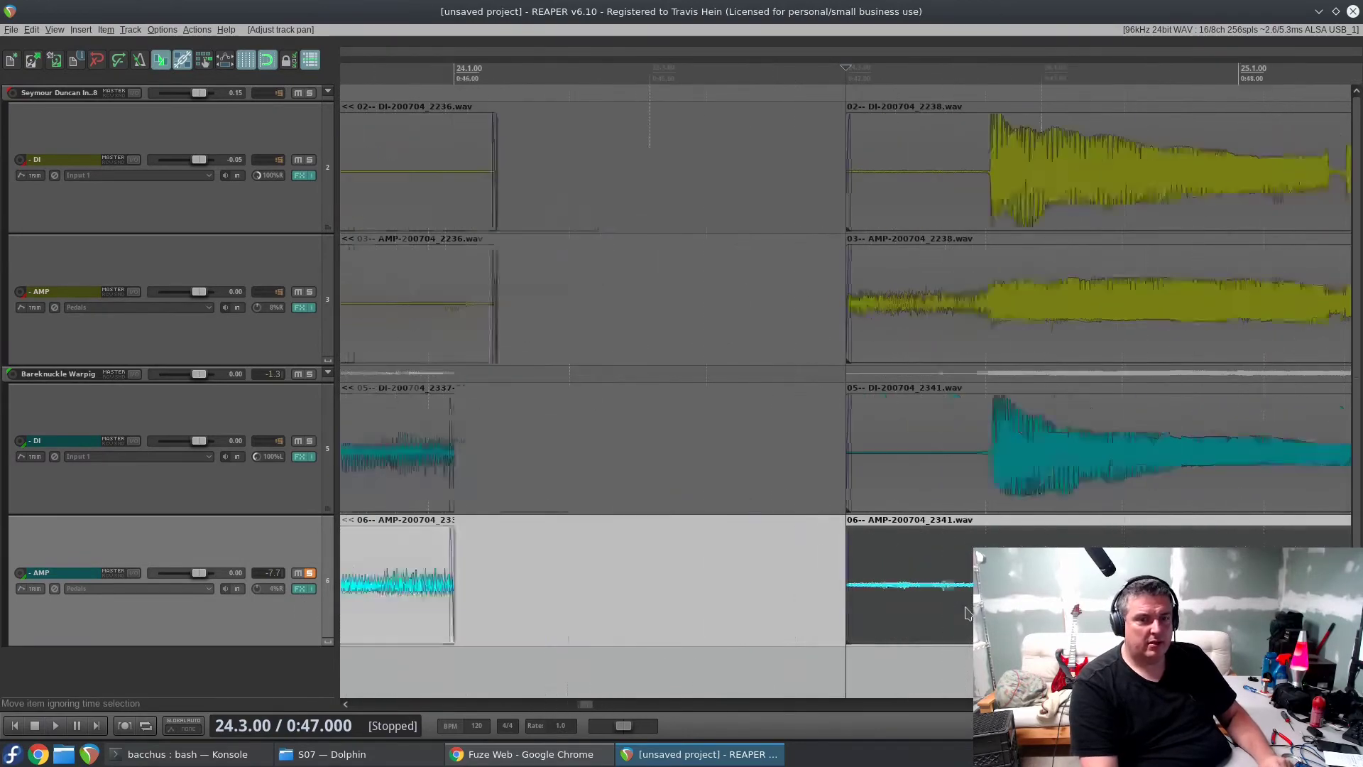
{"action": "scroll", "coordinate": [966, 613], "scroll_direction": "up", "scroll_amount": 3}
{"action": "scroll", "coordinate": [747, 603], "scroll_direction": "up", "scroll_amount": 8}
{"action": "scroll", "coordinate": [747, 603], "scroll_direction": "down", "scroll_amount": 3}
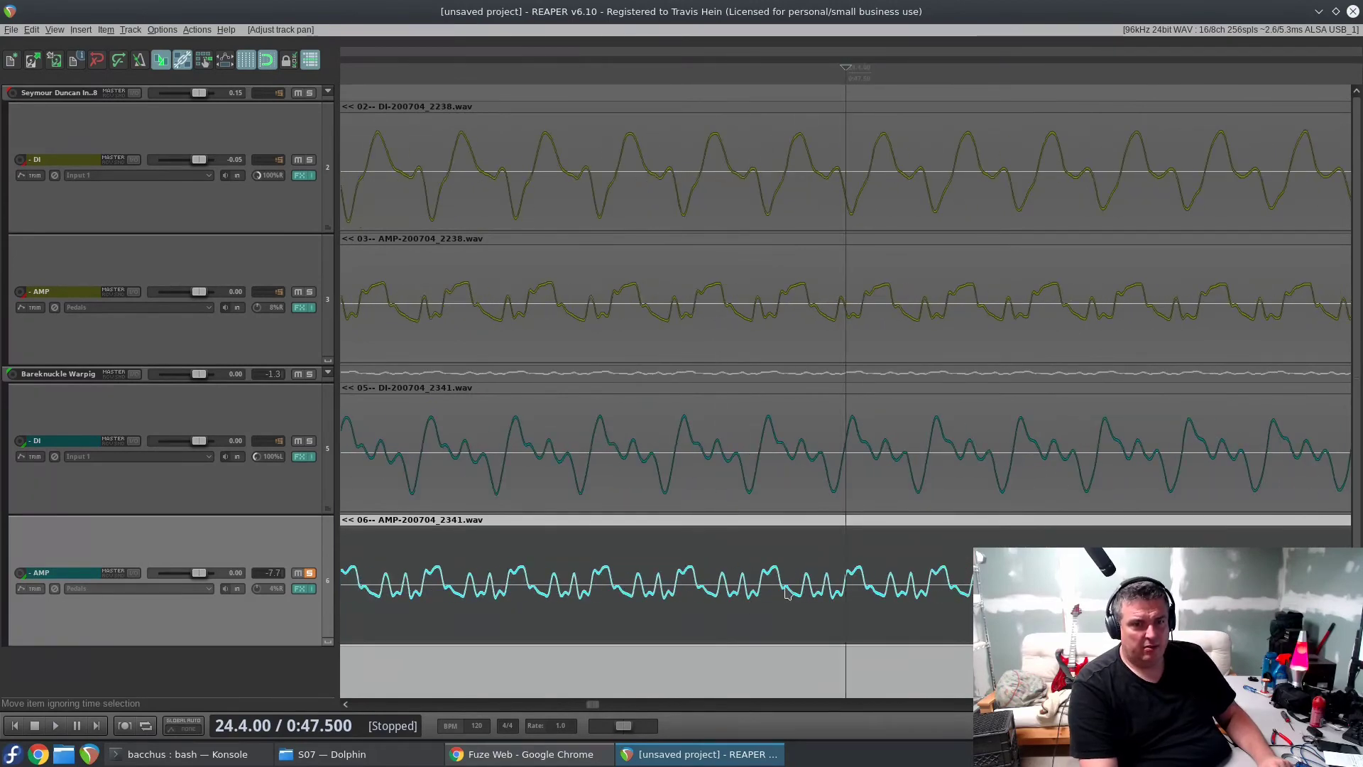
{"action": "scroll", "coordinate": [921, 501], "scroll_direction": "up", "scroll_amount": 4}
{"action": "scroll", "coordinate": [922, 502], "scroll_direction": "down", "scroll_amount": 10}
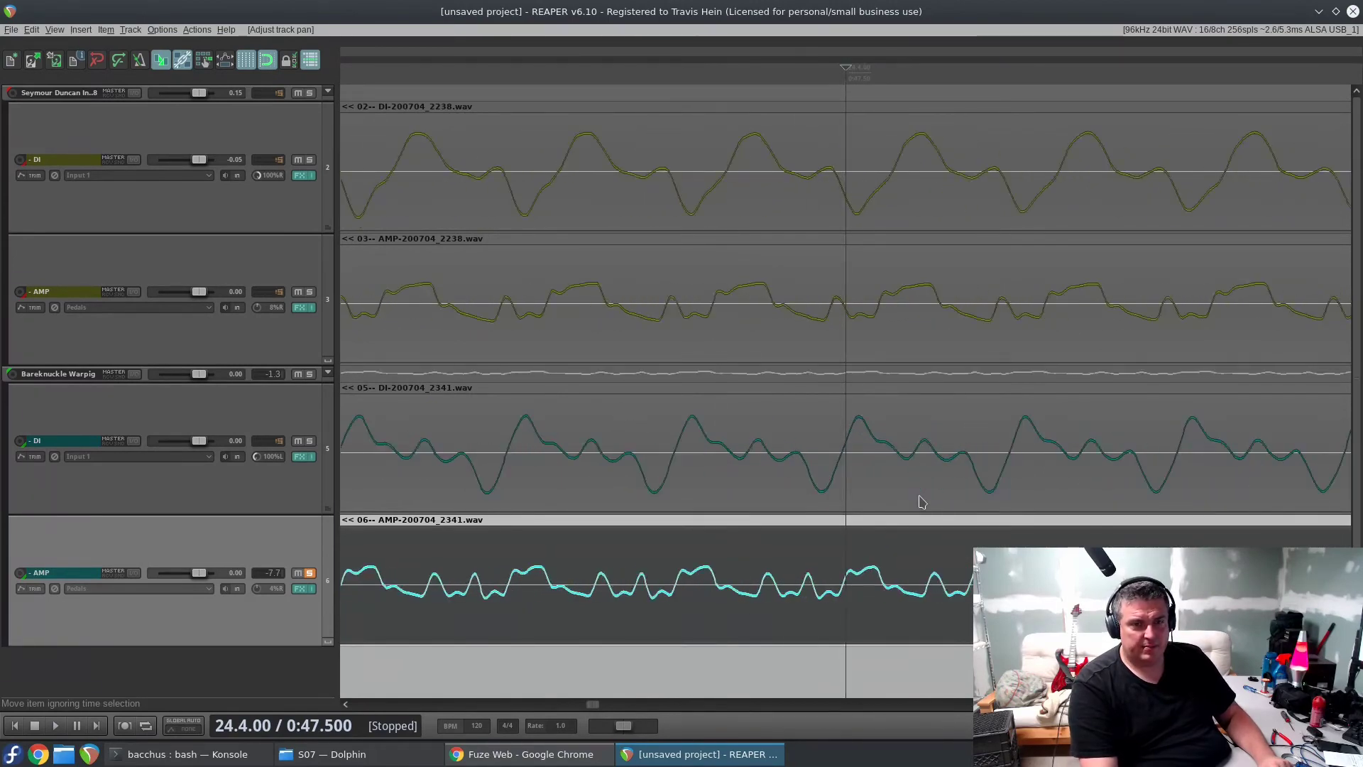
{"action": "scroll", "coordinate": [632, 481], "scroll_direction": "down", "scroll_amount": 6}
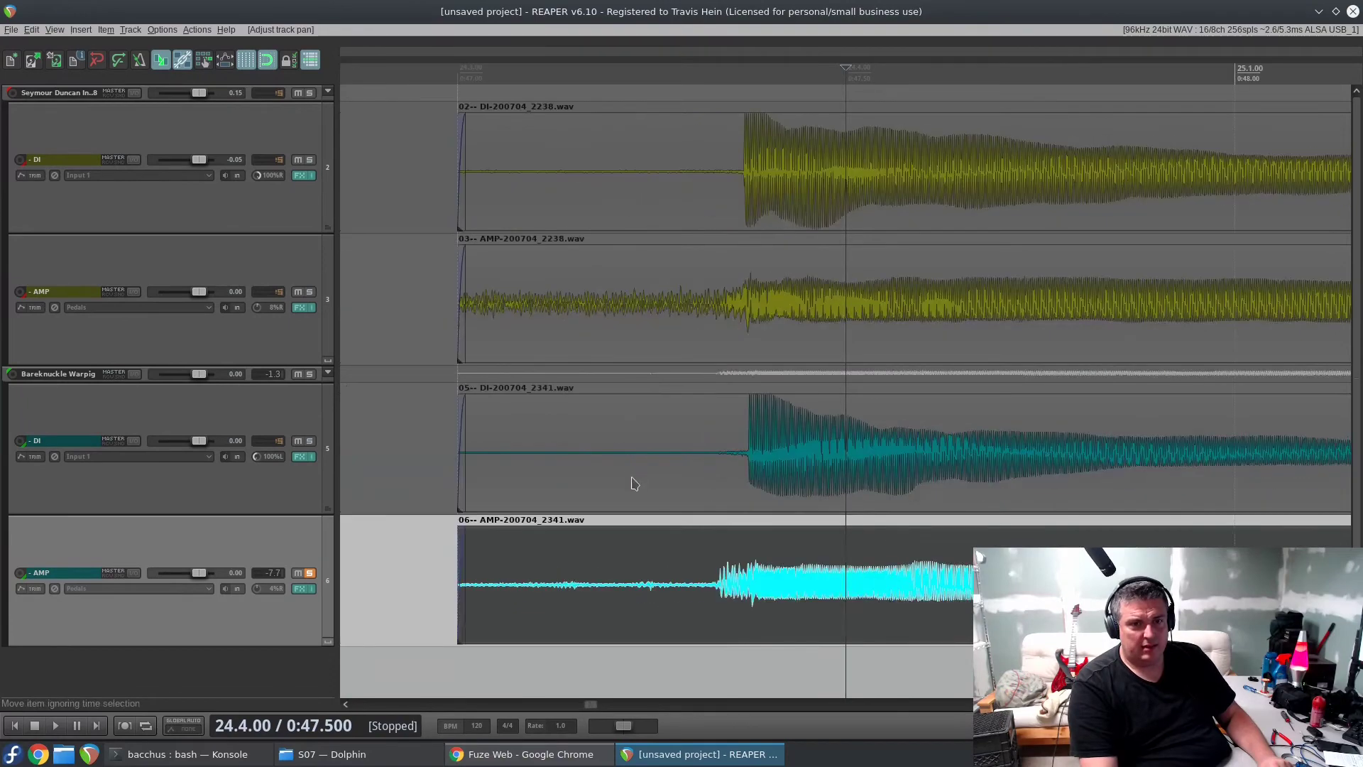
Step: Solo the Seymour Duncan AMP track alongside the Bareknuckle Warpig AMP track, panning them 100% left and 100% right respectively
{"action": "left_click", "coordinate": [310, 292]}
{"action": "mouse_move", "coordinate": [258, 311]}
{"action": "left_click_drag", "start_coordinate": [257, 308], "coordinate": [270, 470]}
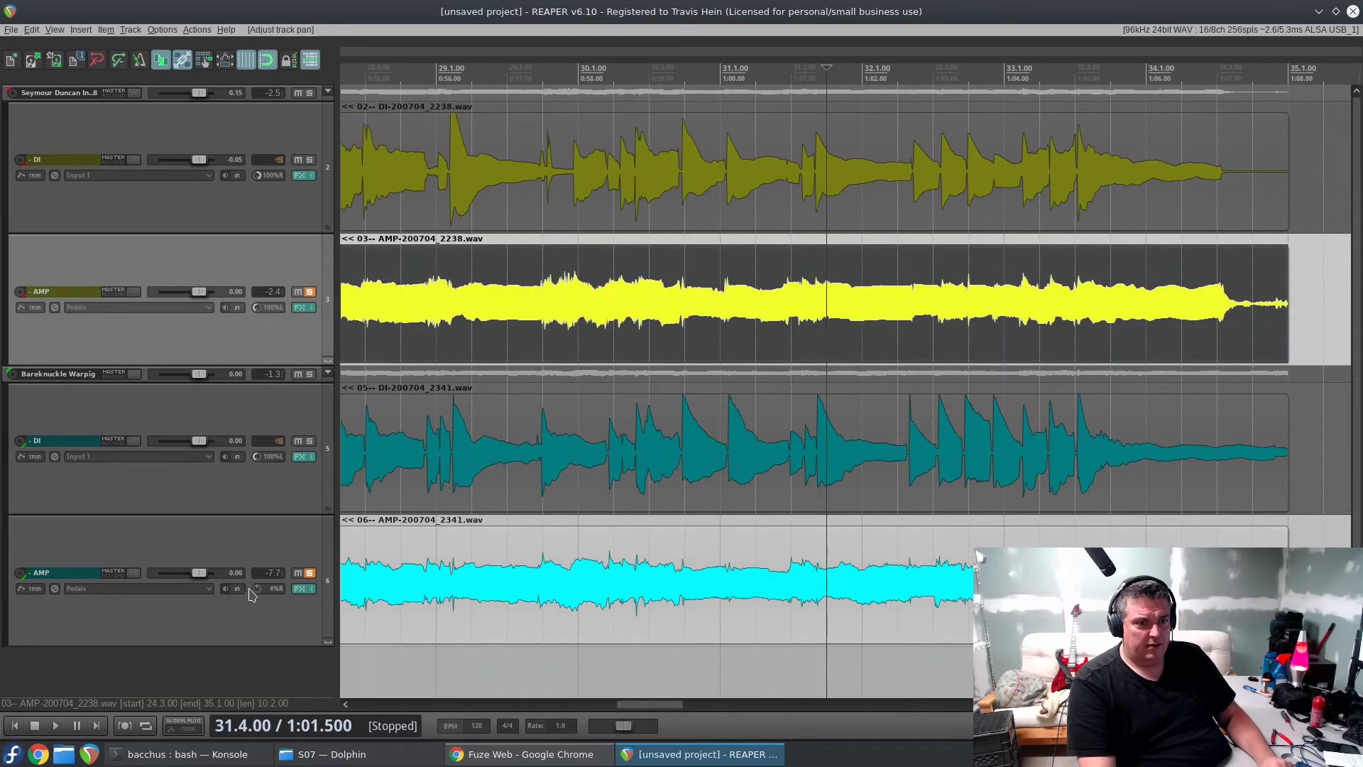
{"action": "left_click_drag", "start_coordinate": [256, 592], "coordinate": [255, 454]}
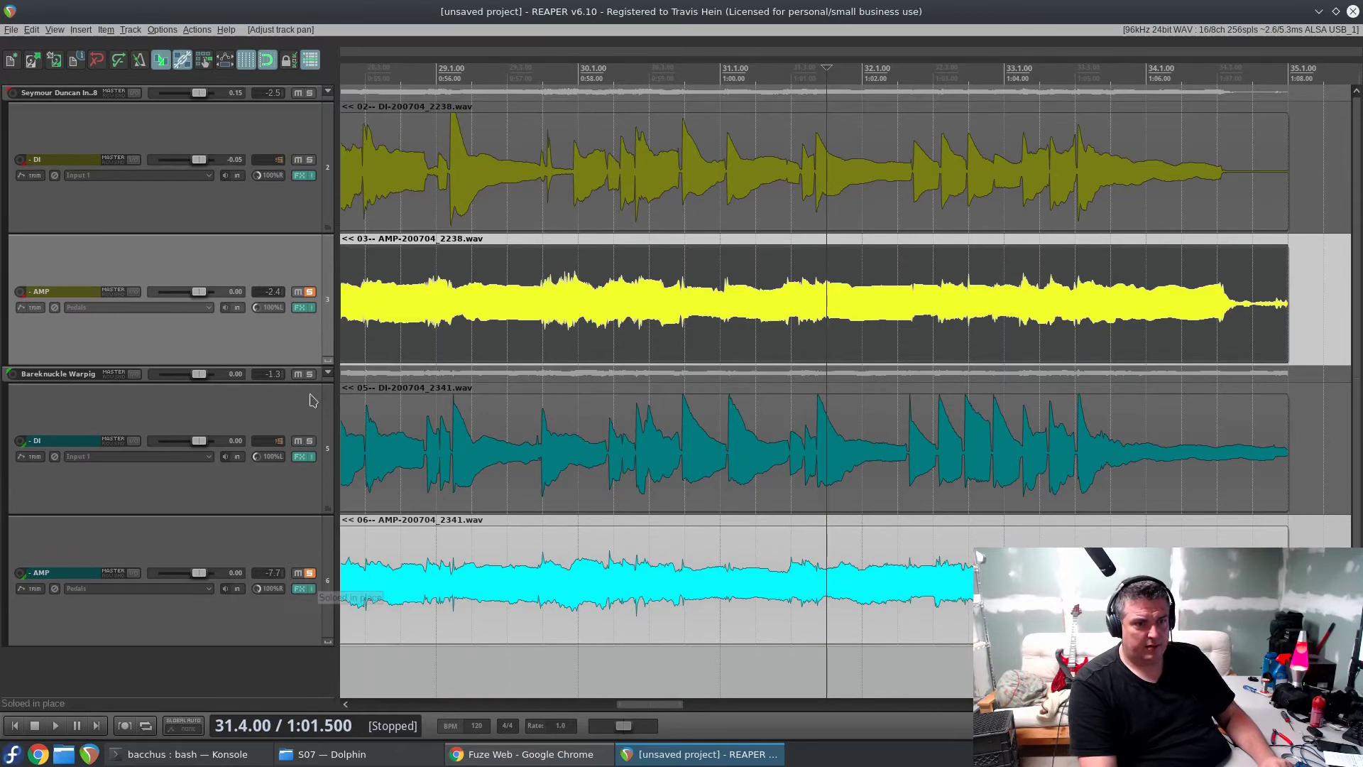
Step: Play the third clips of both soloed AMP tracks together from 24.3.00
{"action": "scroll", "coordinate": [566, 546], "scroll_direction": "down", "scroll_amount": 5}
{"action": "left_click", "coordinate": [661, 561]}
{"action": "key", "text": "space"}
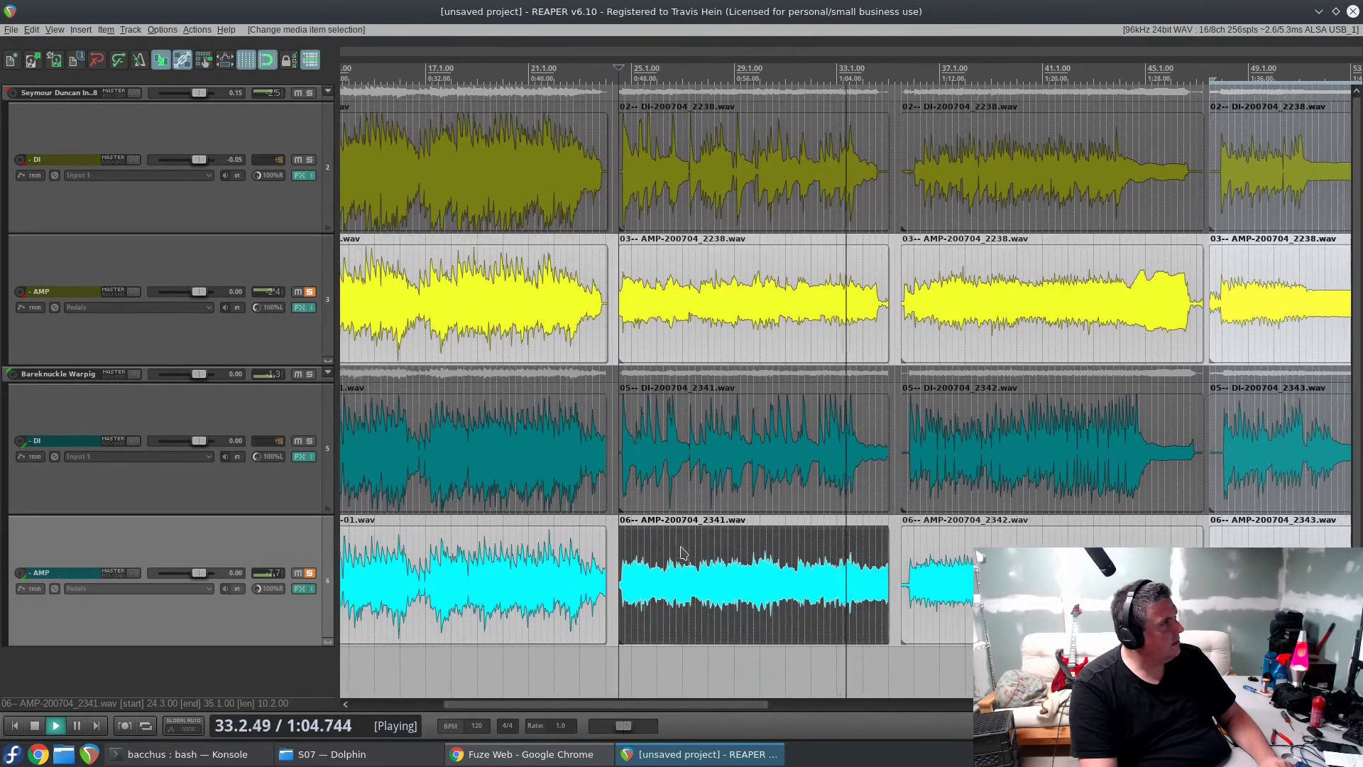
{"action": "key", "text": "space"}
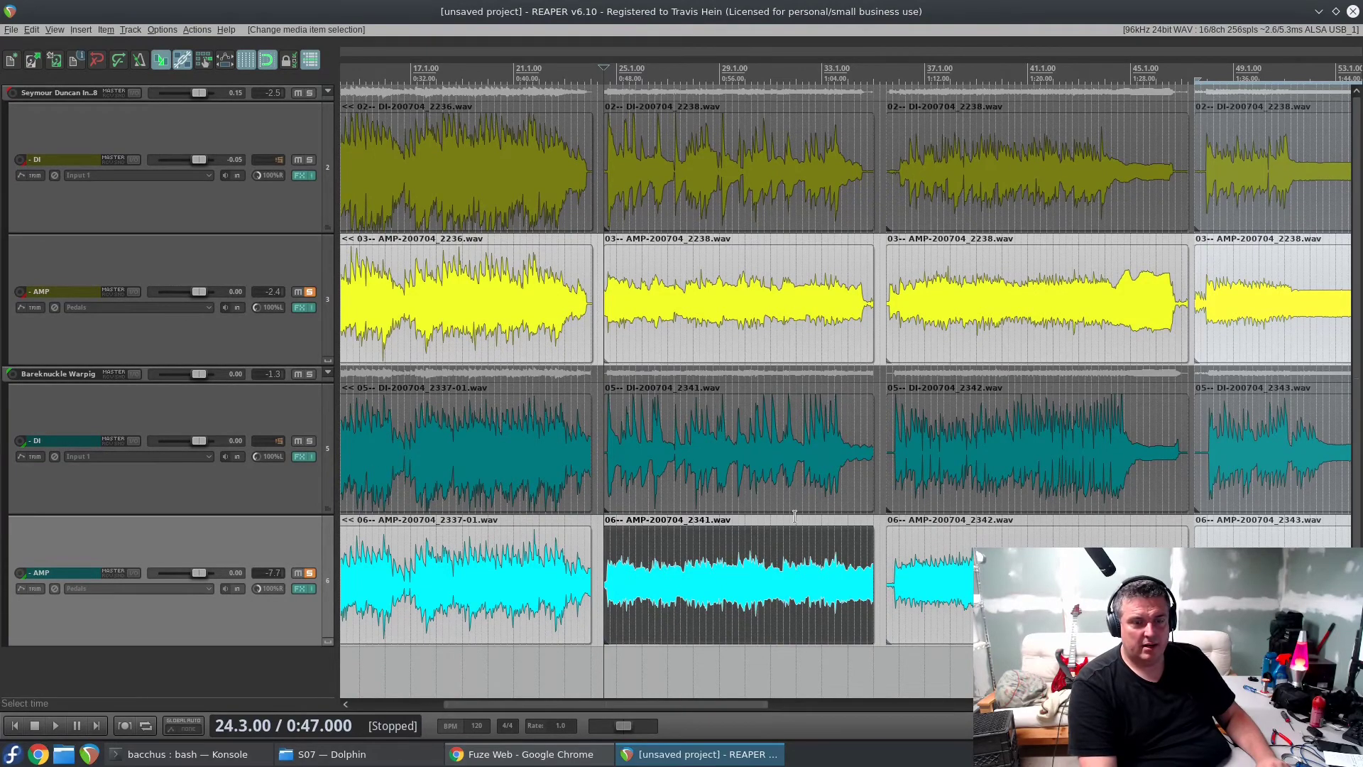
Step: Solo only the Seymour Duncan AMP track, pan both AMP tracks back near centre, and play the Seymour Duncan fourth clip from 35.3.00
{"action": "left_click", "coordinate": [887, 336]}
{"action": "scroll", "coordinate": [939, 364], "scroll_direction": "right", "scroll_amount": 5}
{"action": "key", "text": "ctrl+m"}
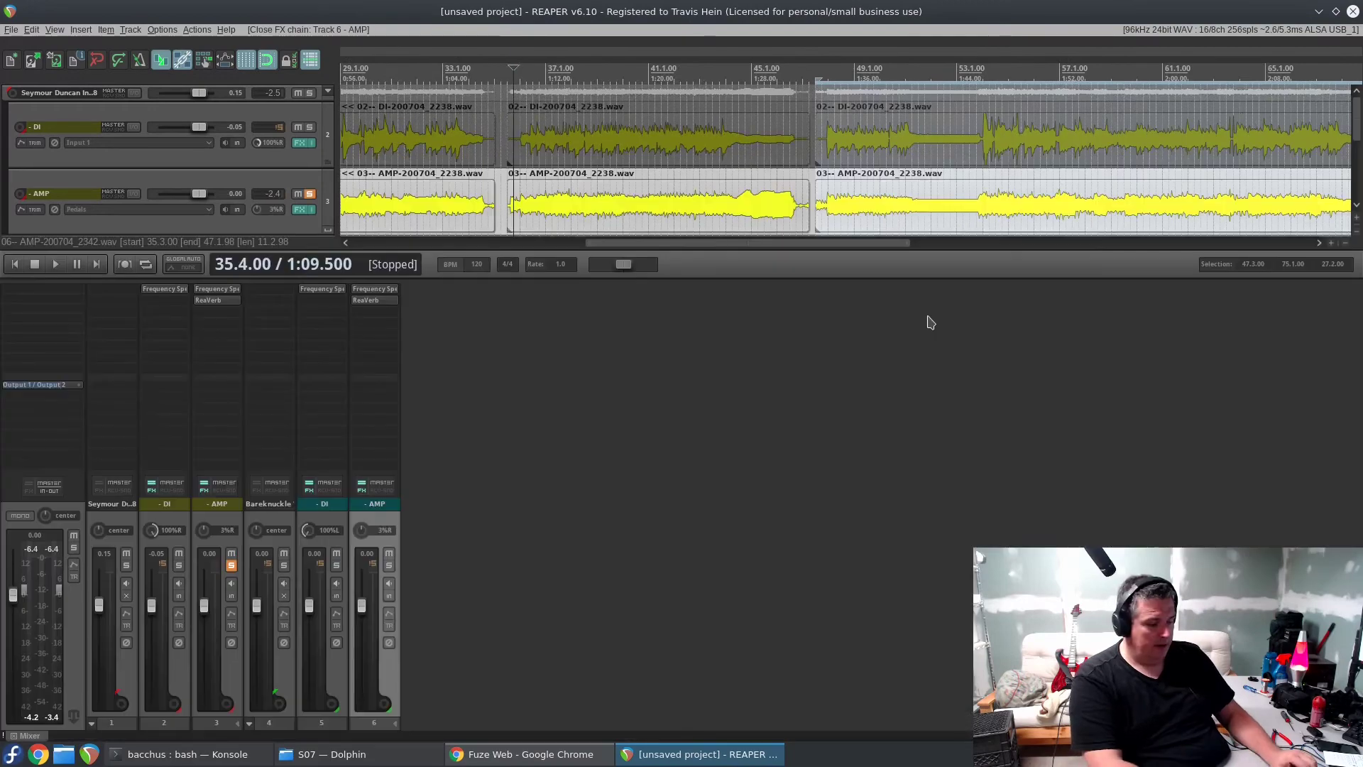
{"action": "key", "text": "ctrl+m"}
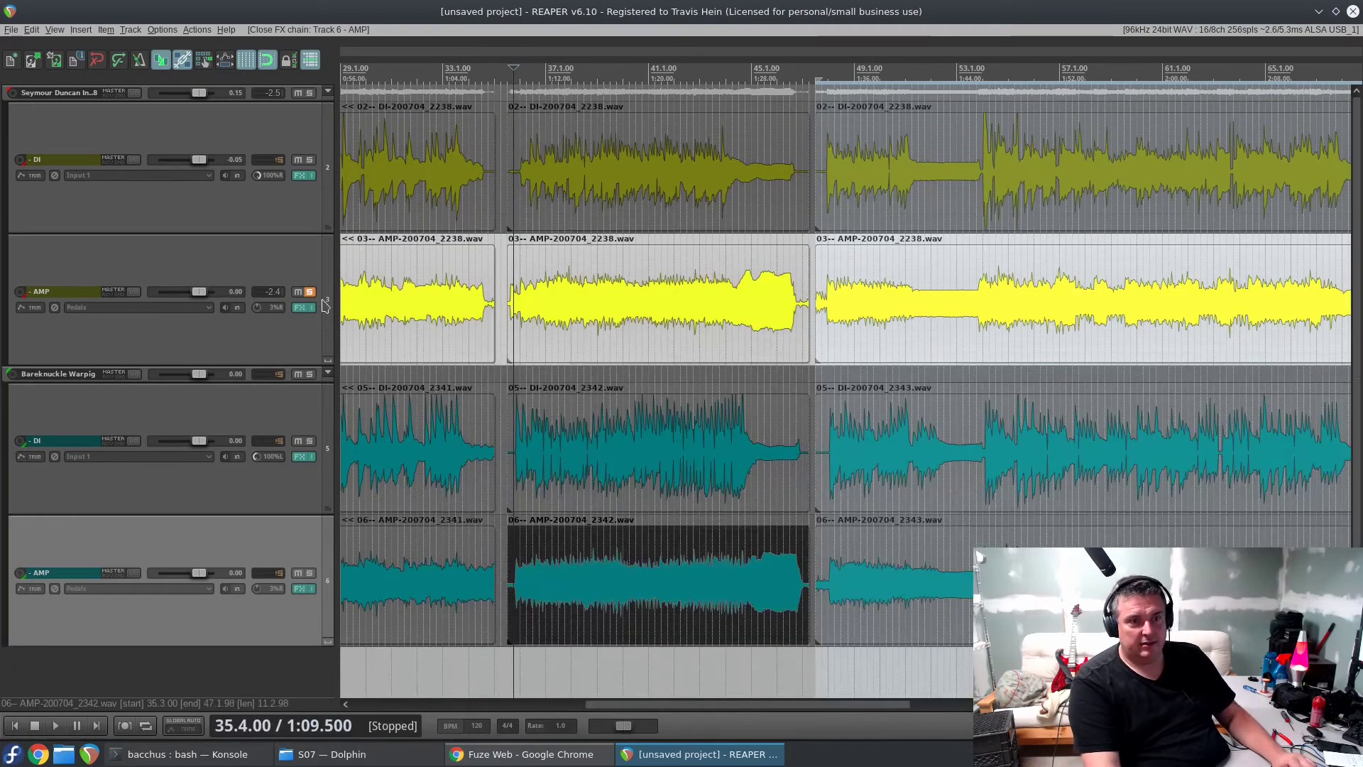
{"action": "left_click", "coordinate": [509, 317]}
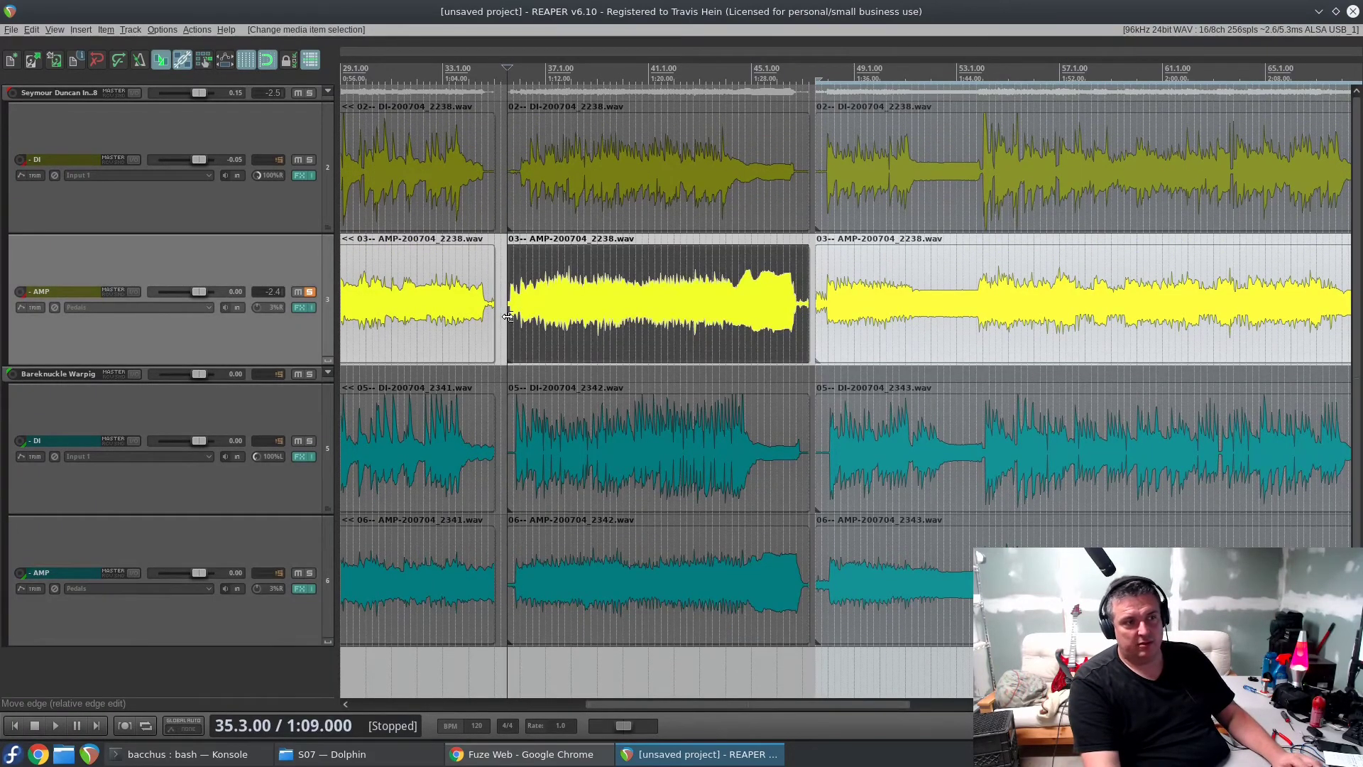
{"action": "key", "text": "space"}
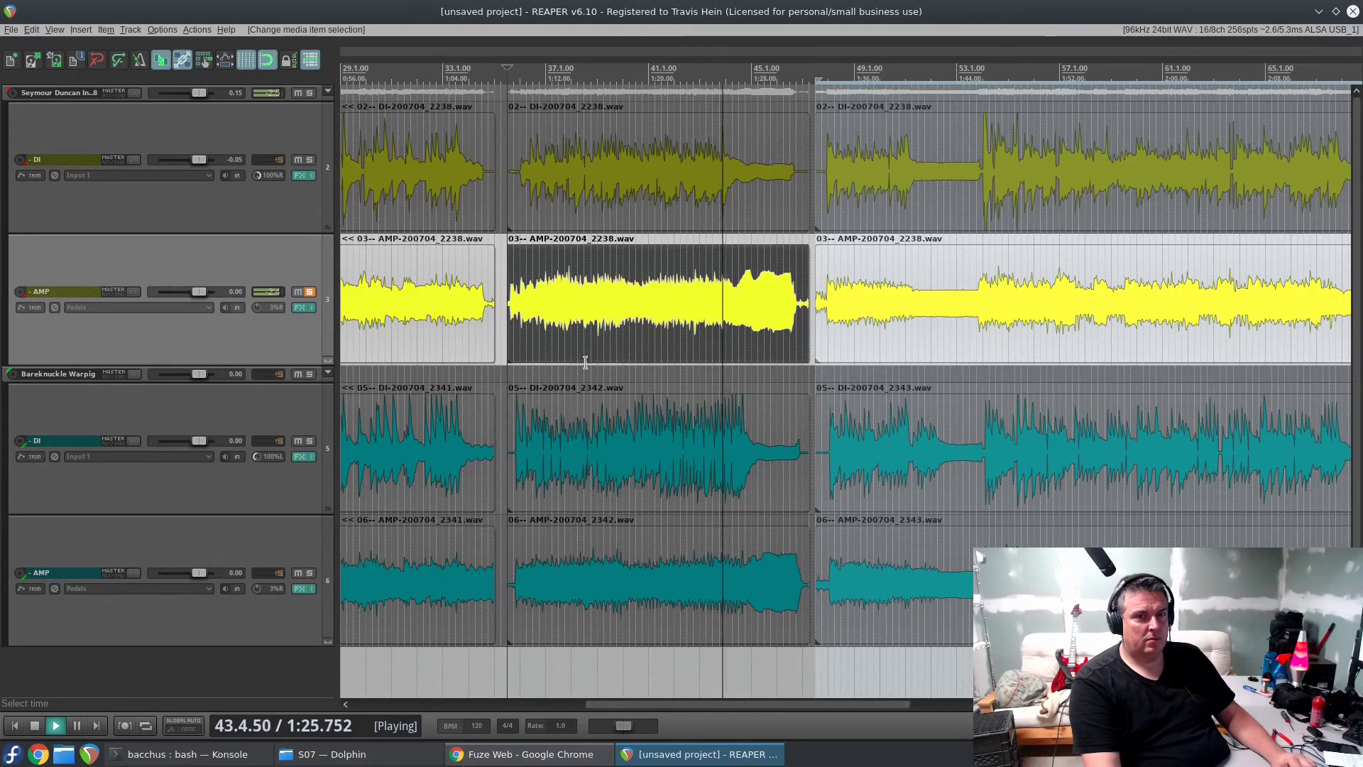
{"action": "key", "text": "space"}
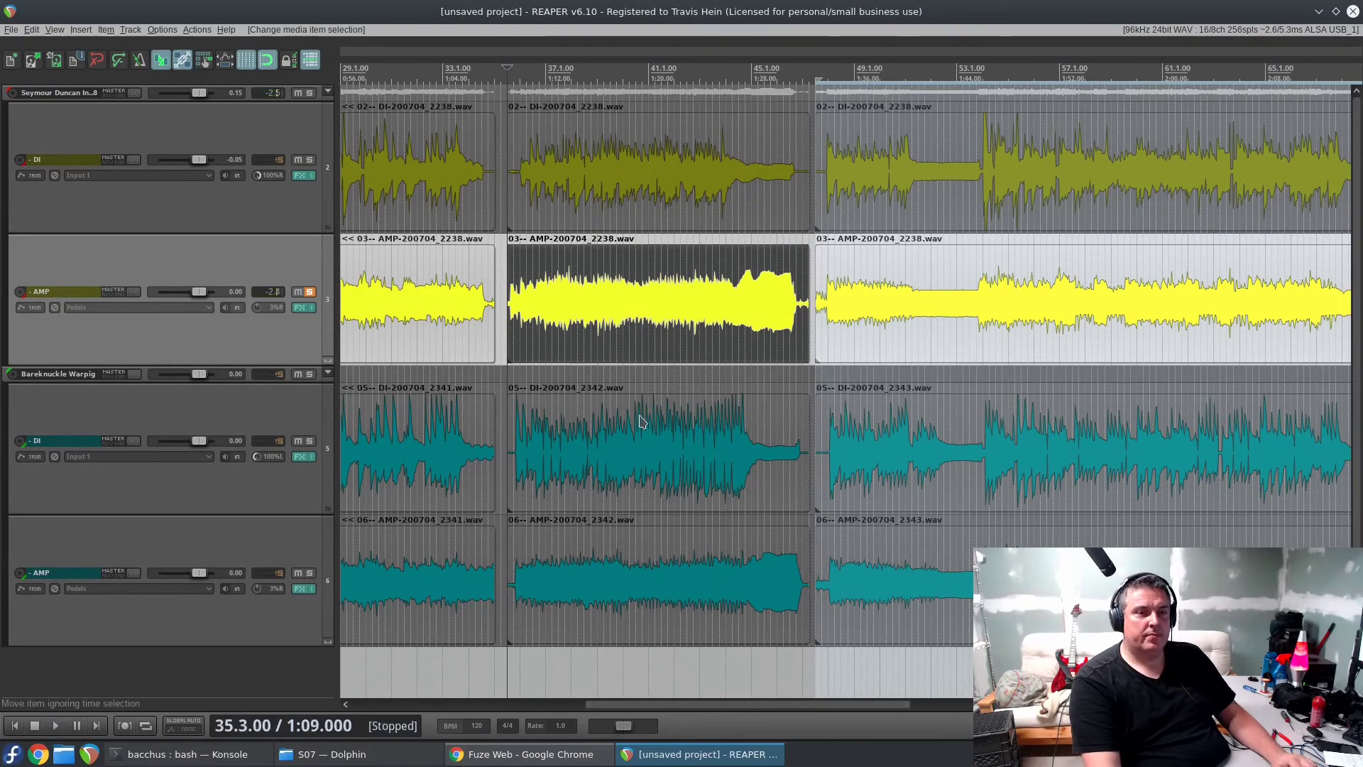
Step: Solo only the Bareknuckle Warpig AMP track and play its fourth clip from 35.3.00
{"action": "left_click", "coordinate": [310, 574]}
{"action": "left_click", "coordinate": [310, 292]}
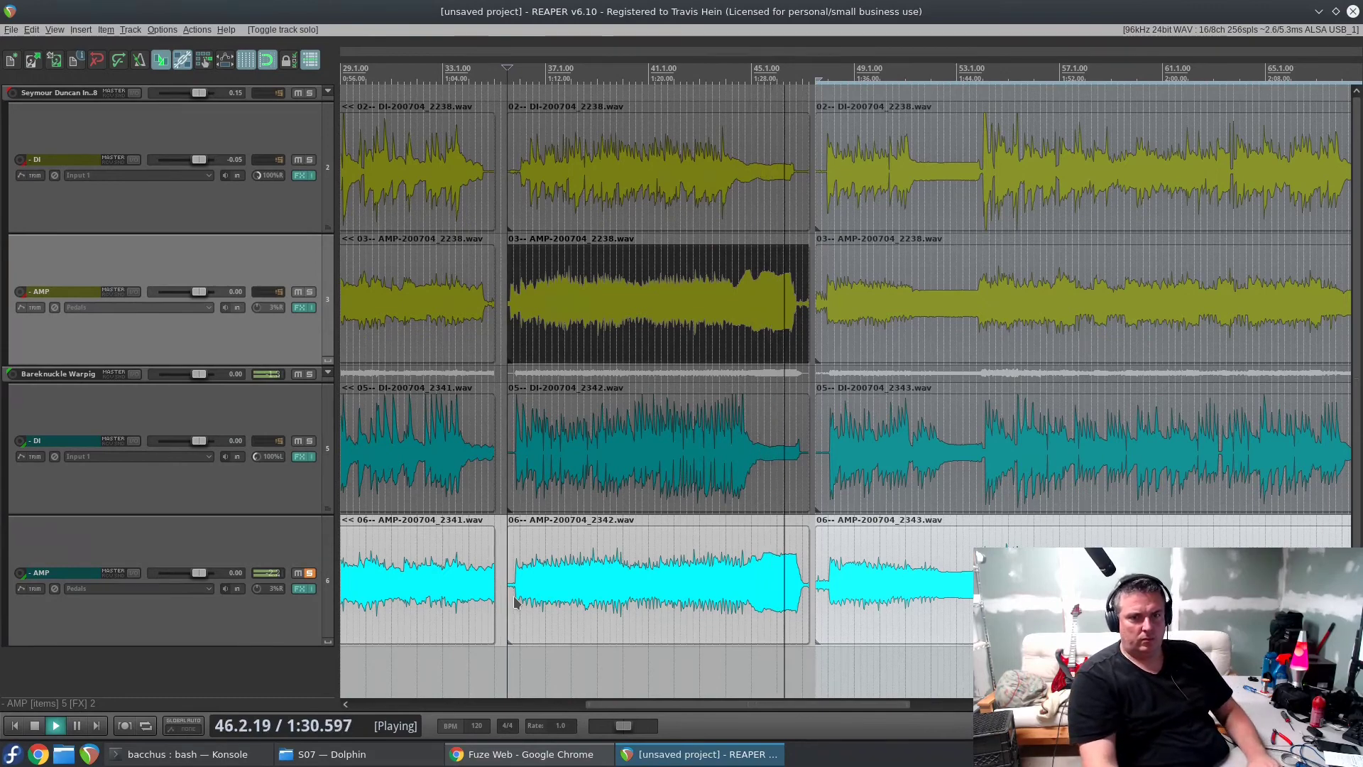
{"action": "key", "text": "space"}
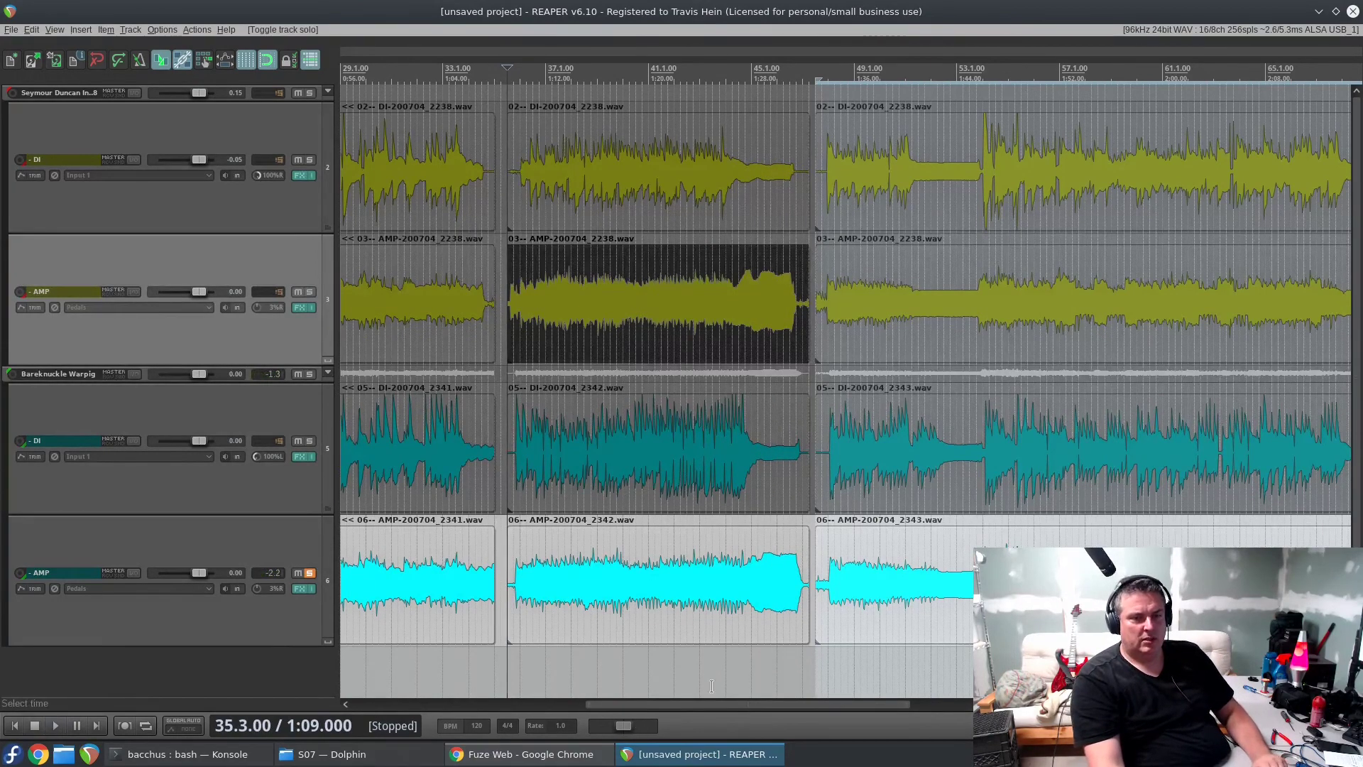
Step: Examine the fourth clips' waveforms closely on all four DI and AMP tracks around bars 42 to 44
{"action": "scroll", "coordinate": [680, 600], "scroll_direction": "down", "scroll_amount": 6}
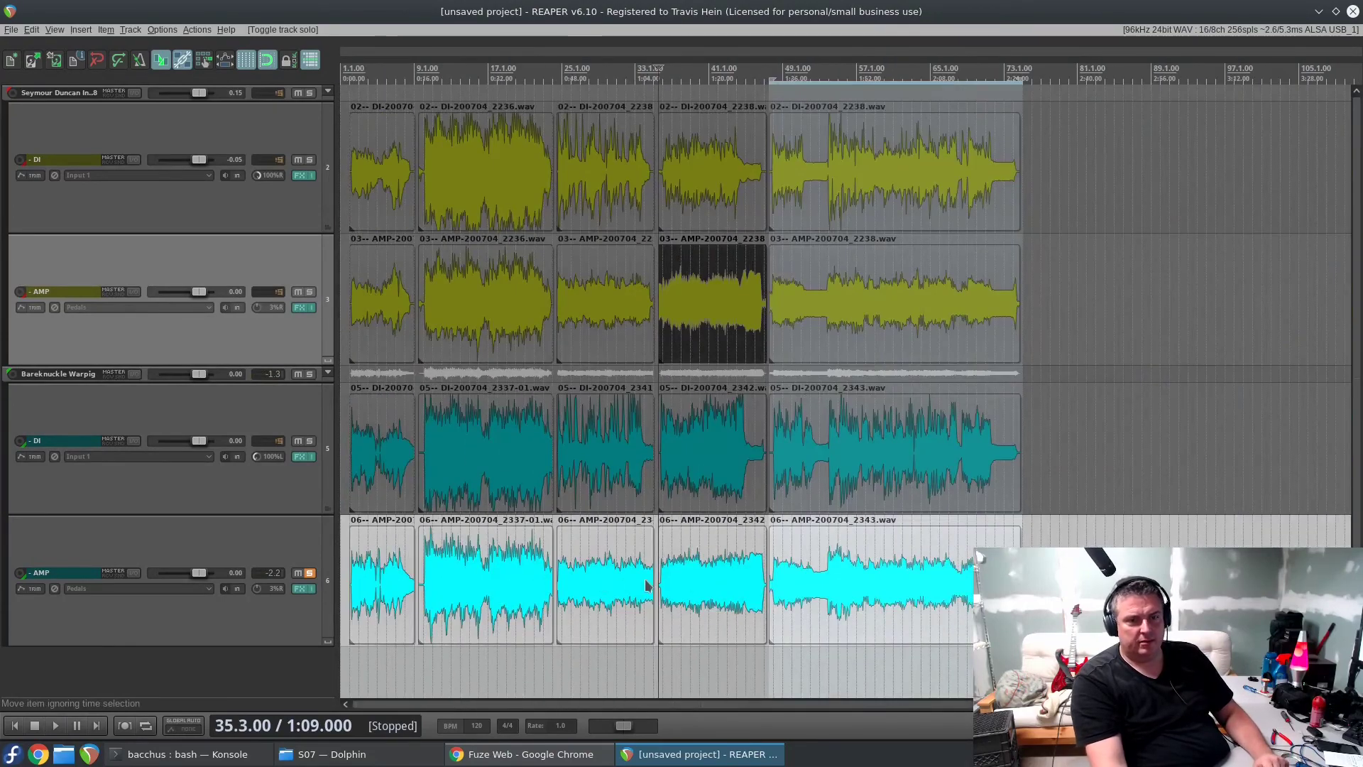
{"action": "left_click", "coordinate": [723, 576]}
{"action": "scroll", "coordinate": [723, 577], "scroll_direction": "up", "scroll_amount": 8}
{"action": "scroll", "coordinate": [723, 577], "scroll_direction": "up", "scroll_amount": 4}
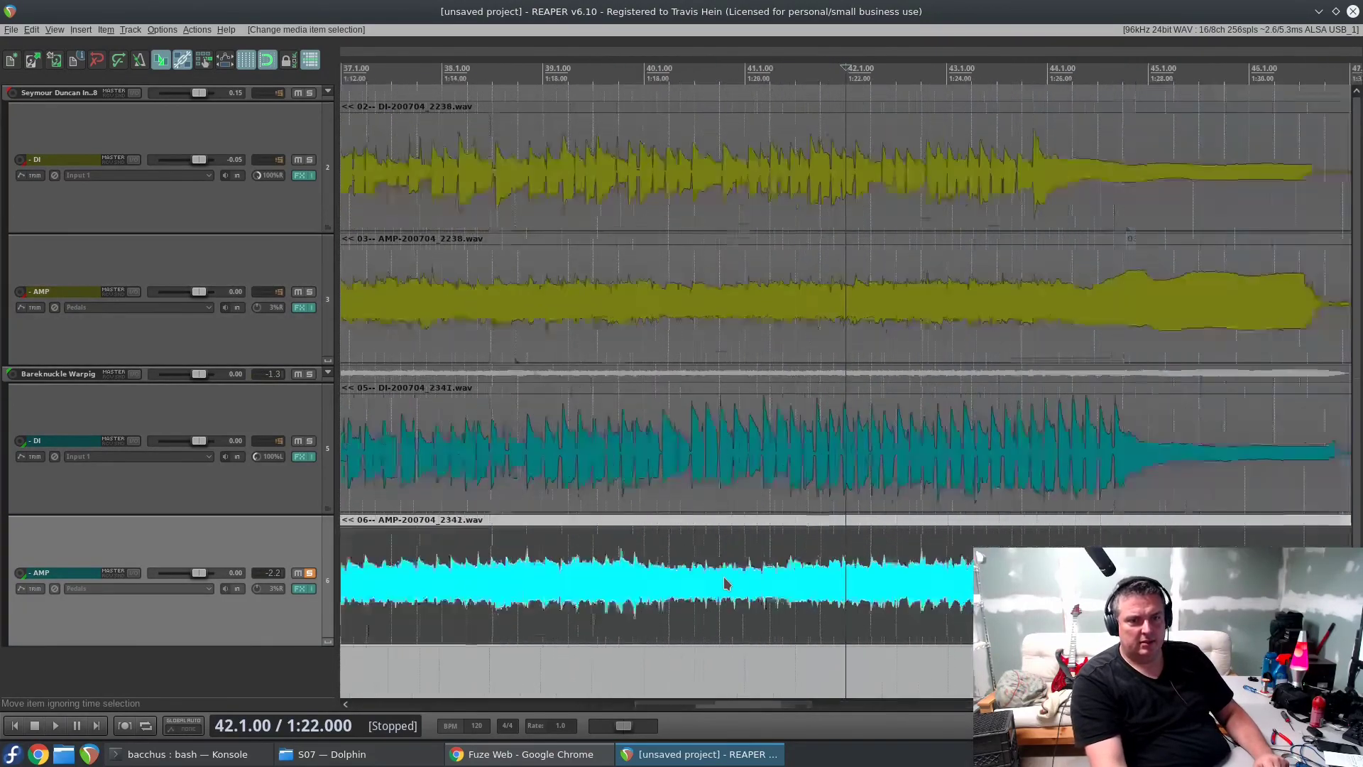
{"action": "left_click", "coordinate": [880, 306]}
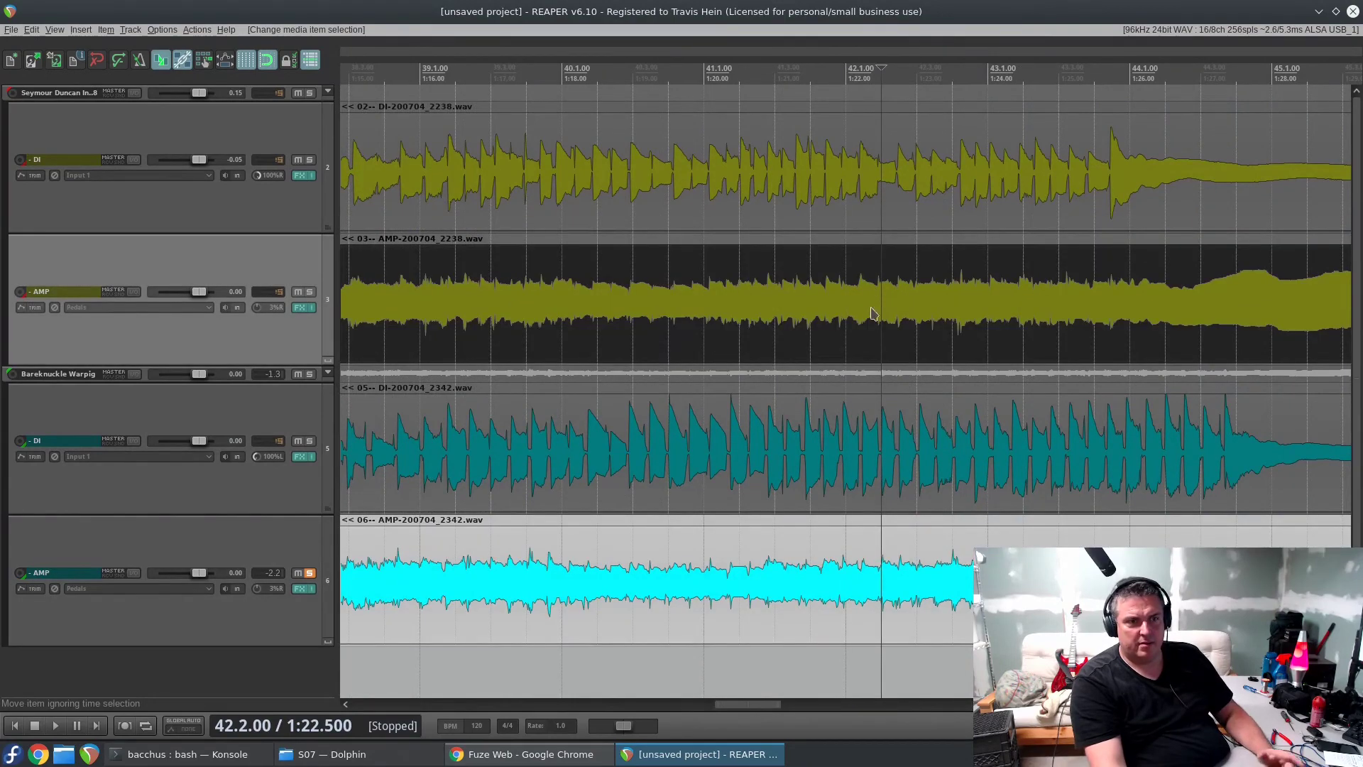
{"action": "scroll", "coordinate": [881, 305], "scroll_direction": "down", "scroll_amount": 9}
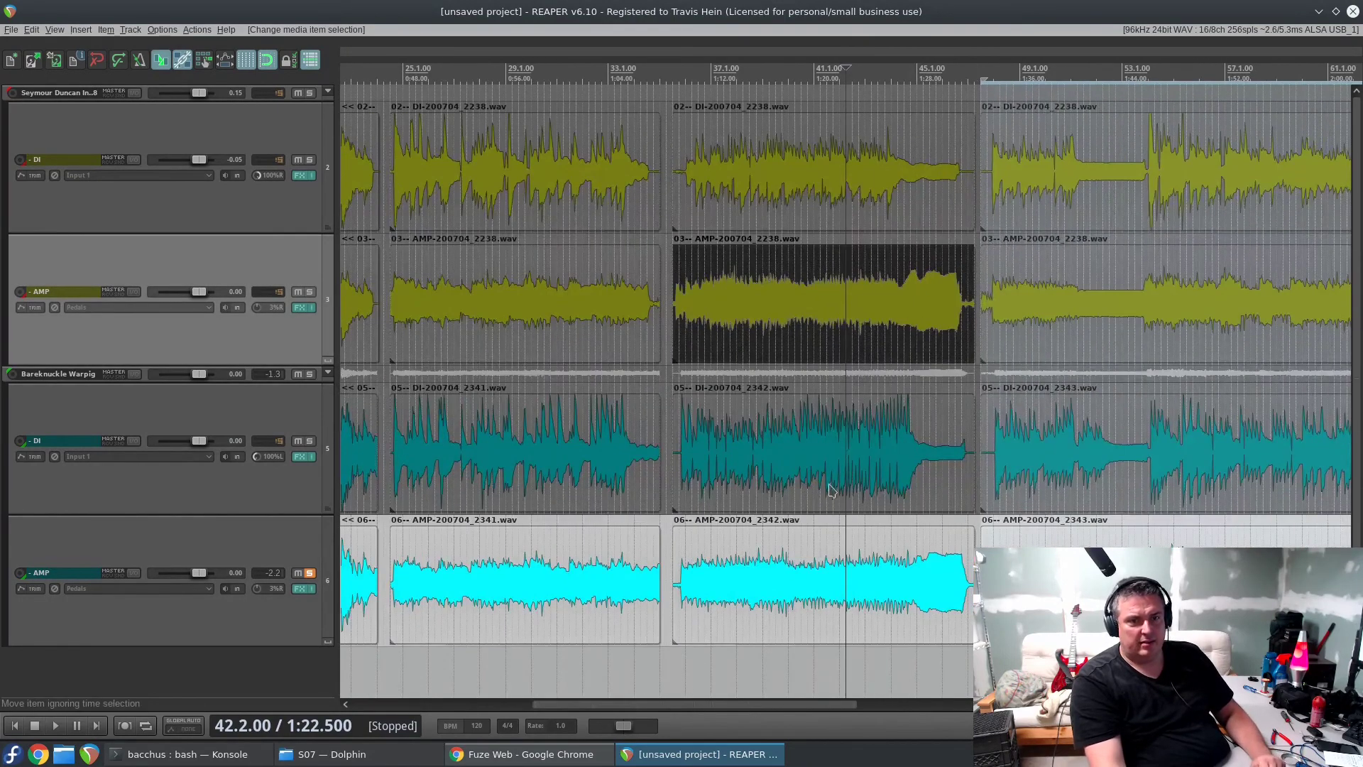
{"action": "left_click", "coordinate": [879, 592]}
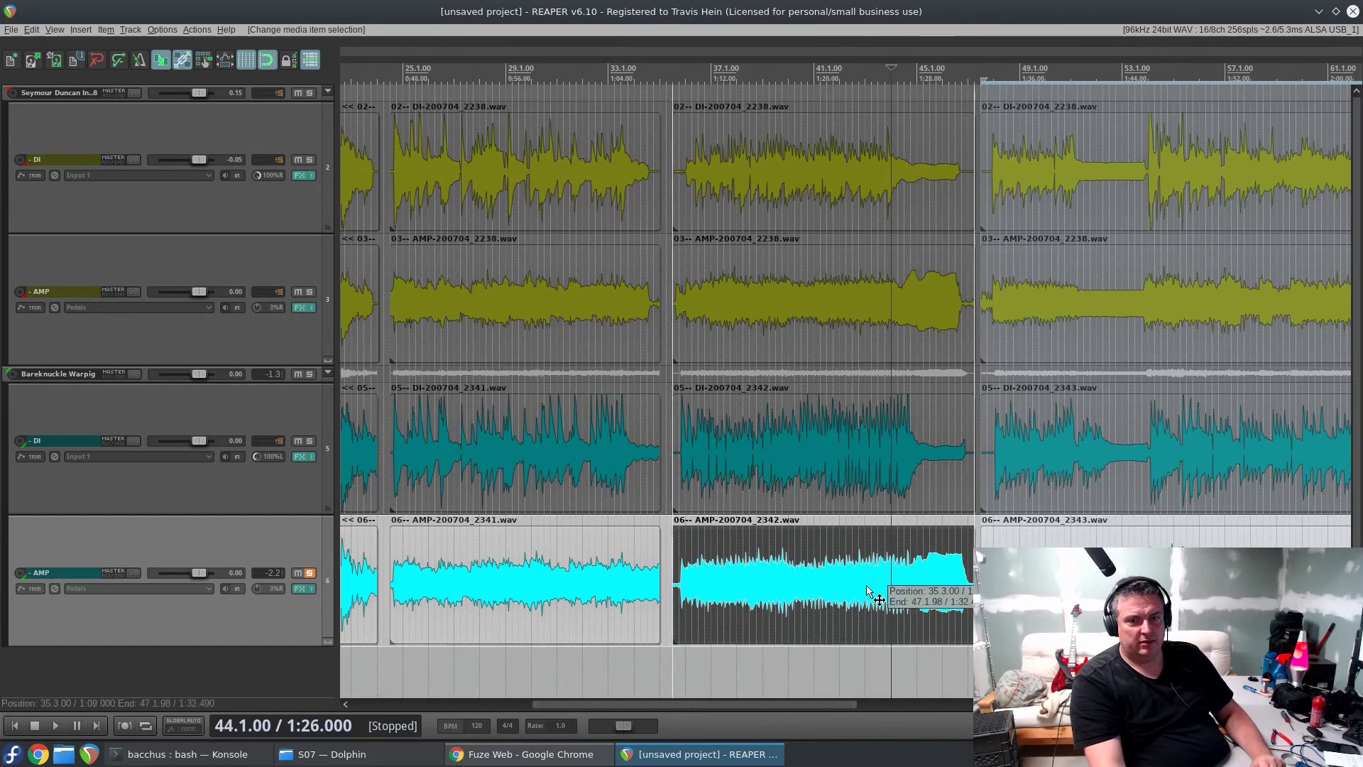
{"action": "scroll", "coordinate": [870, 593], "scroll_direction": "up", "scroll_amount": 5}
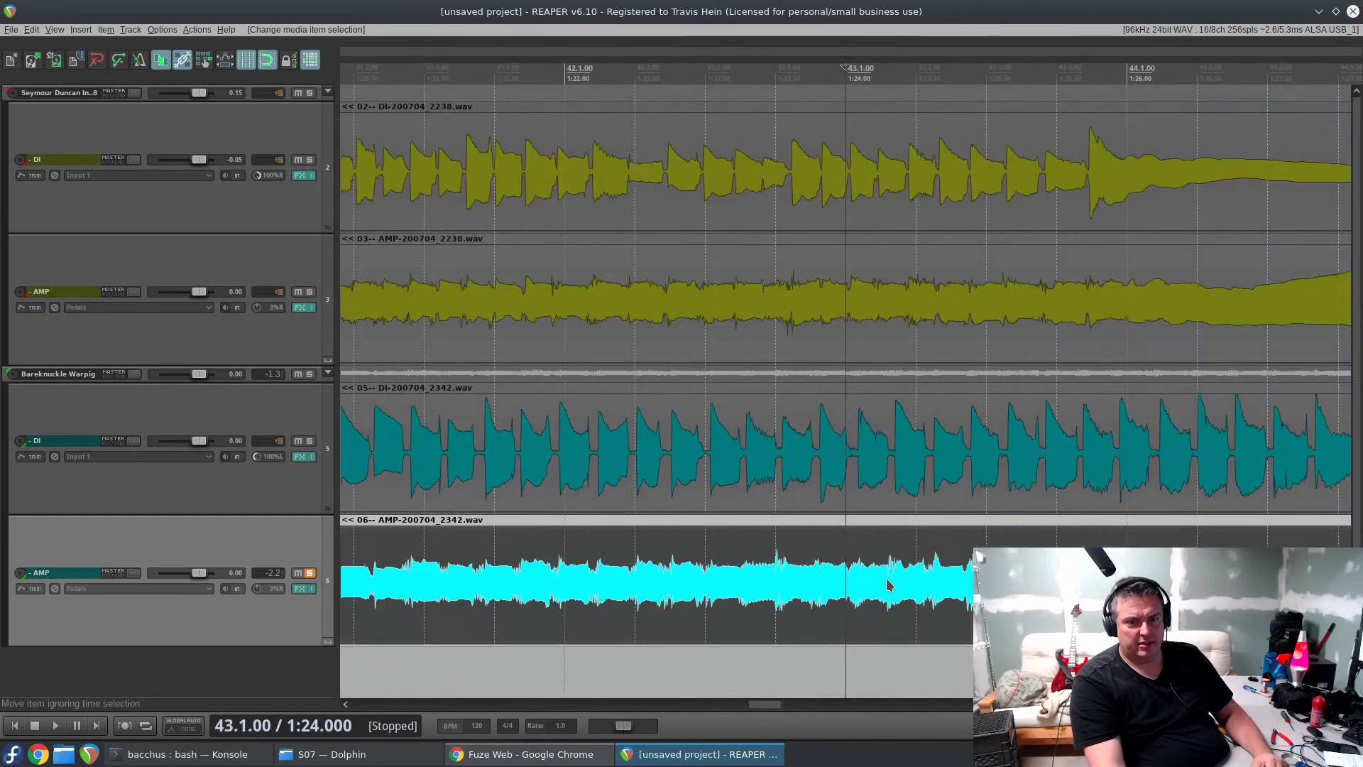
{"action": "scroll", "coordinate": [859, 517], "scroll_direction": "up", "scroll_amount": 2}
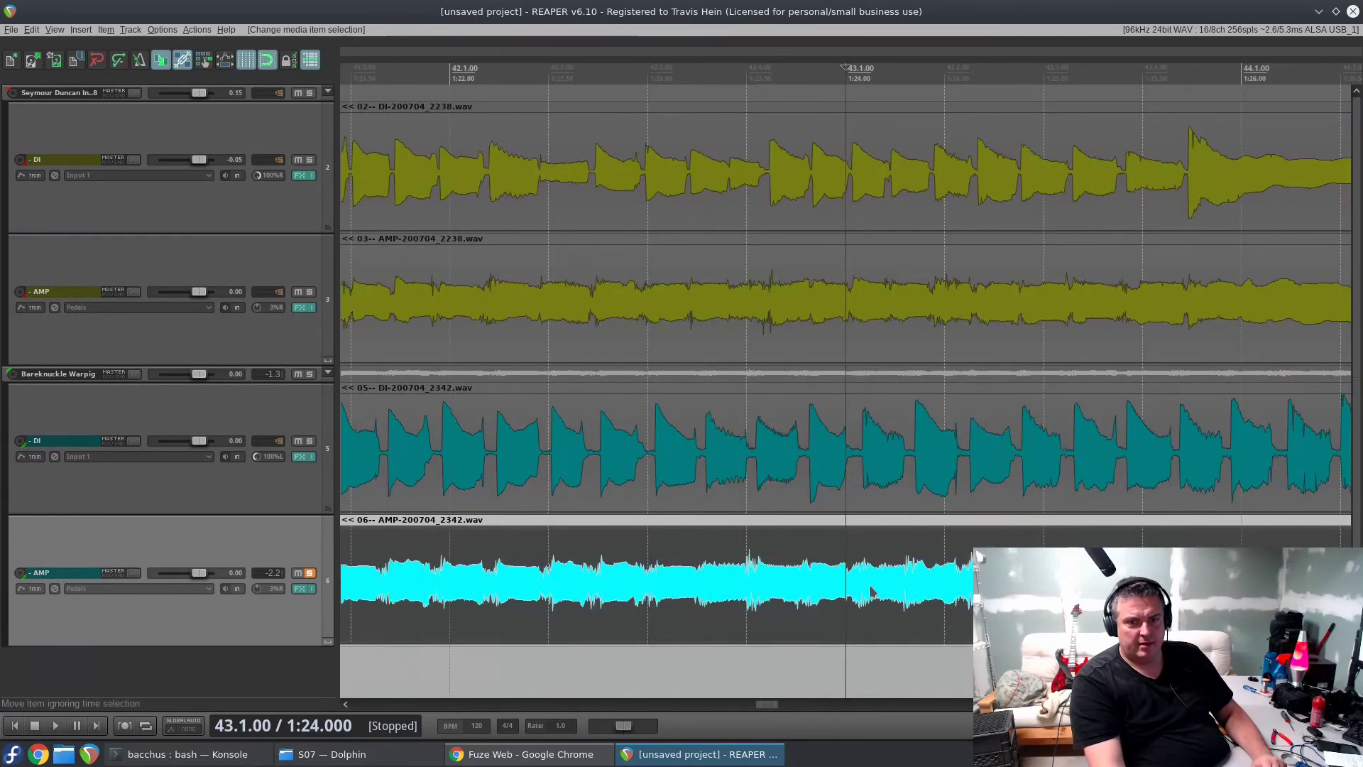
{"action": "left_click", "coordinate": [653, 605]}
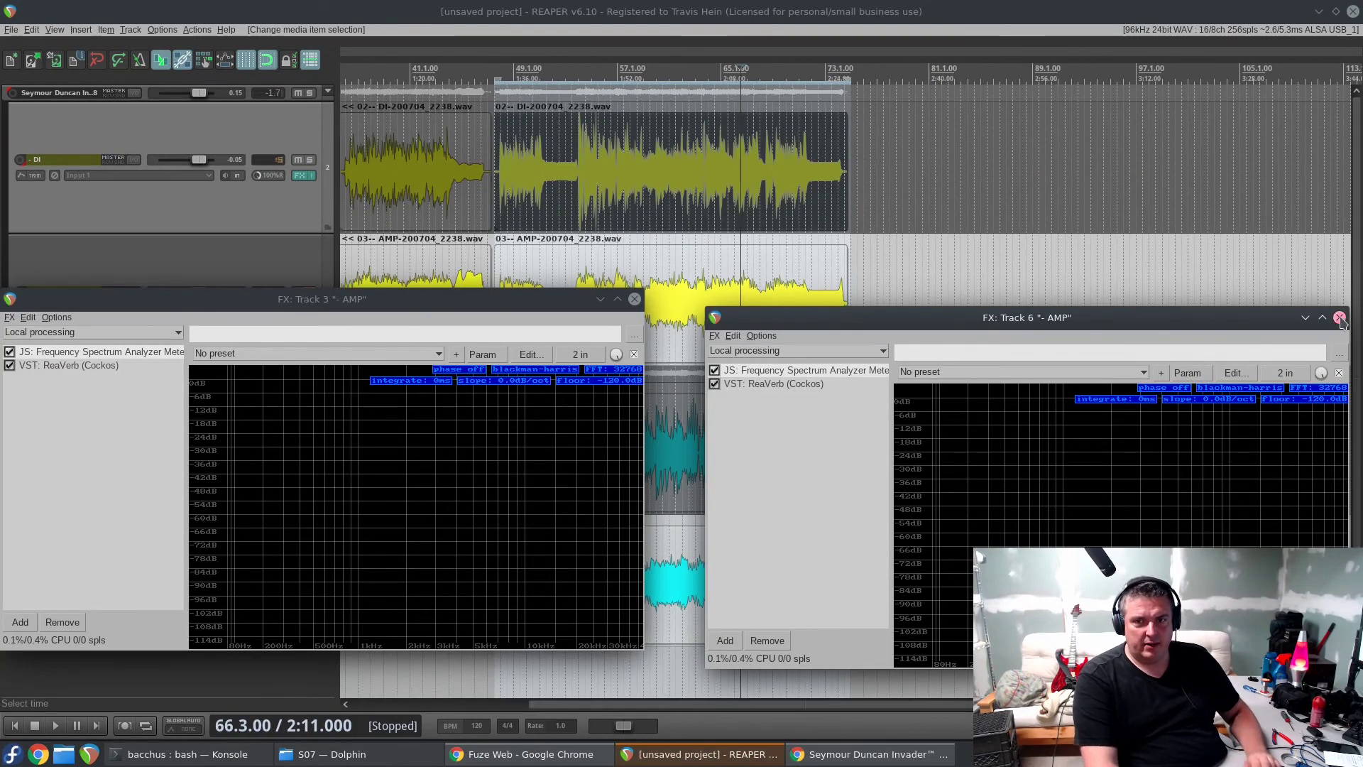
Step: Close the FX windows of both AMP tracks and select the third clip on the Bareknuckle Warpig AMP track
{"action": "left_click", "coordinate": [1340, 318]}
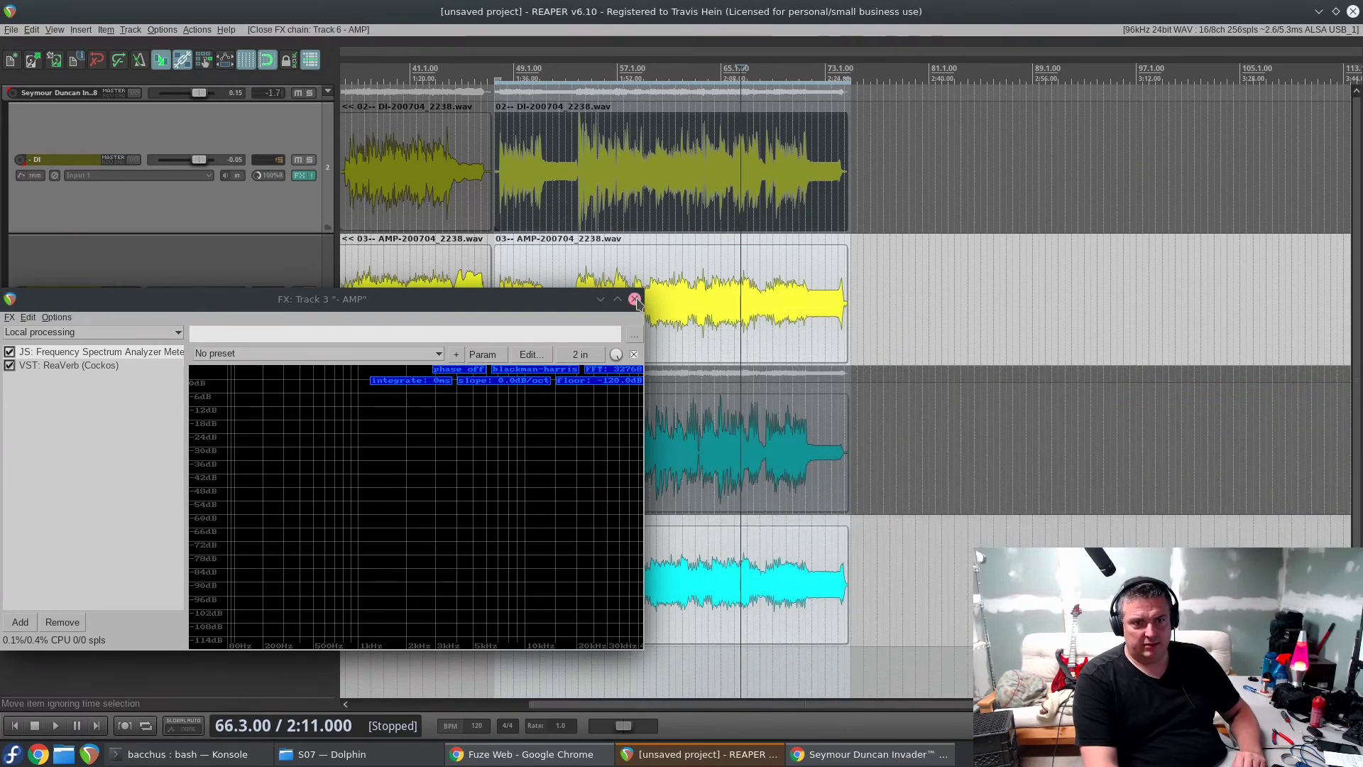
{"action": "left_click", "coordinate": [635, 300]}
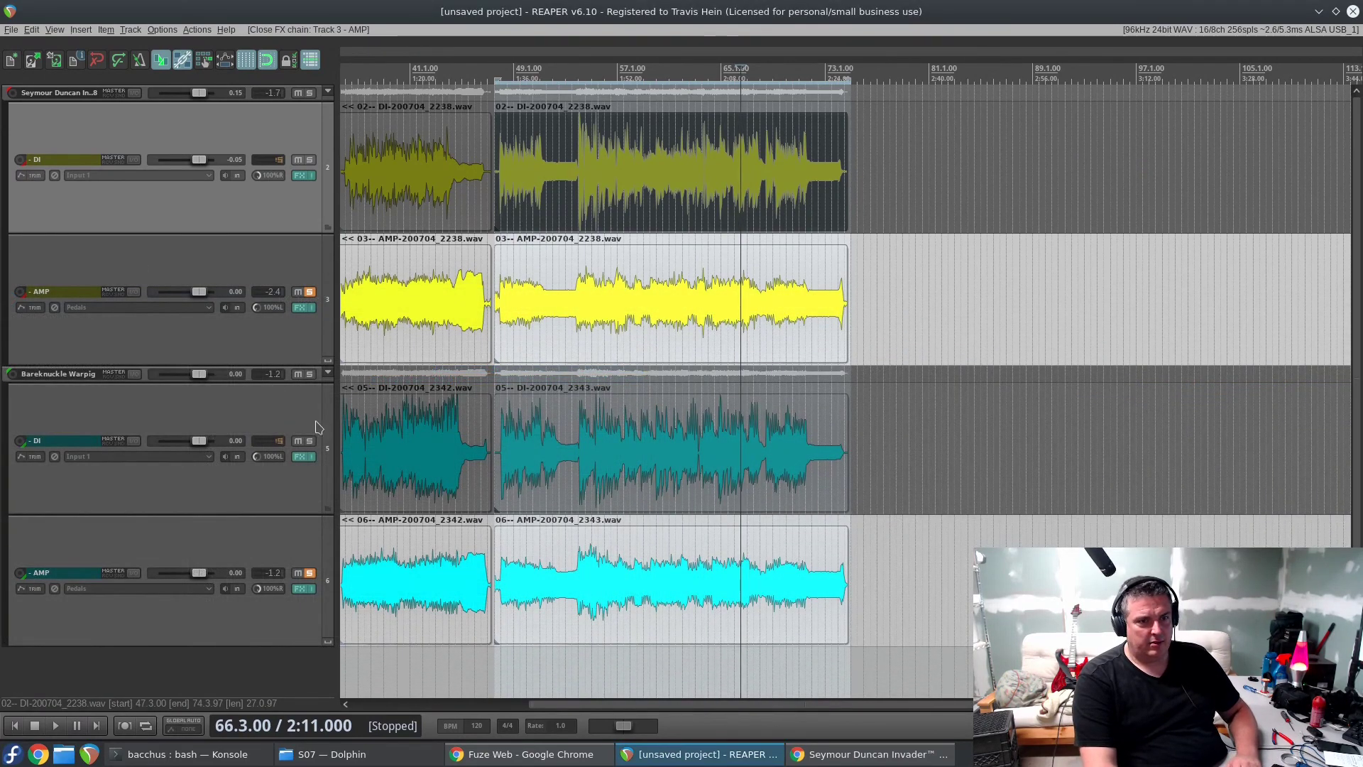
{"action": "scroll", "coordinate": [712, 436], "scroll_direction": "down", "scroll_amount": 8}
{"action": "scroll", "coordinate": [636, 476], "scroll_direction": "up", "scroll_amount": 8}
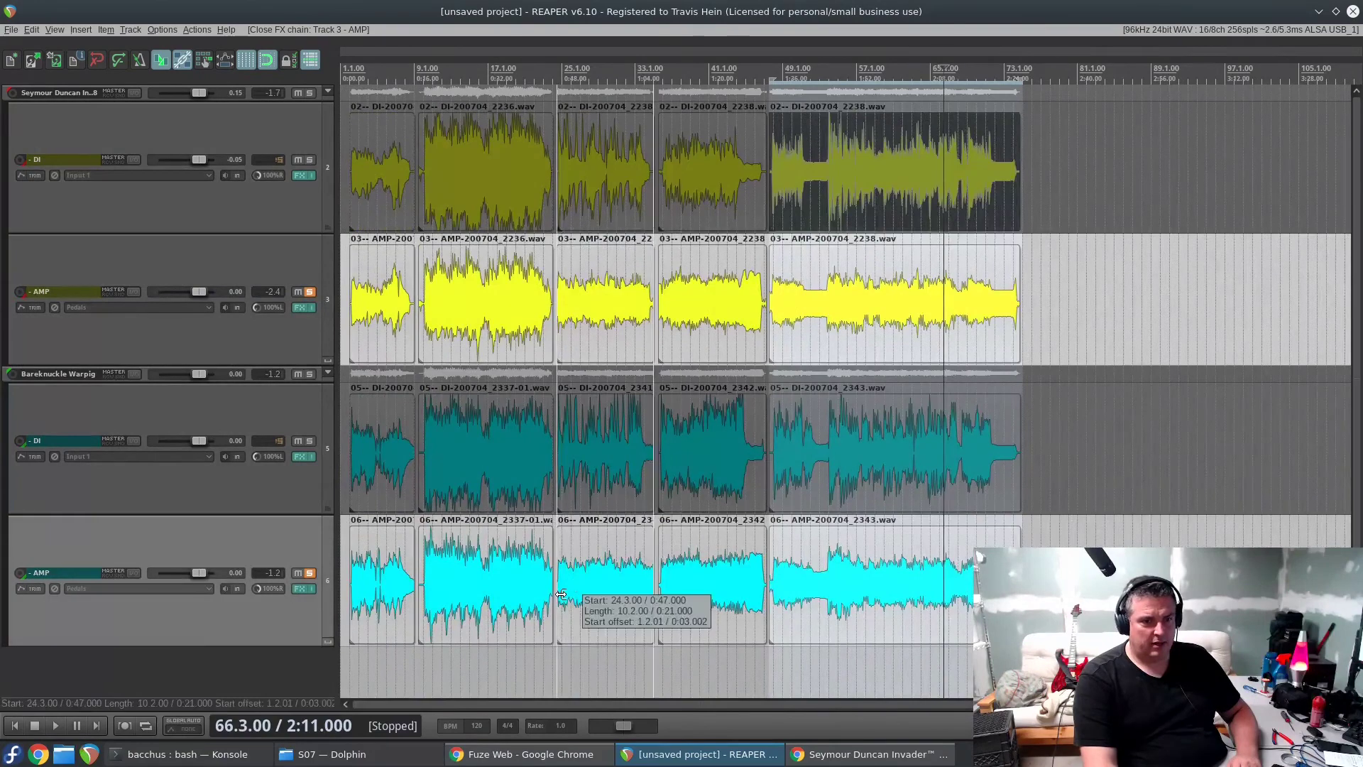
{"action": "left_click", "coordinate": [569, 595]}
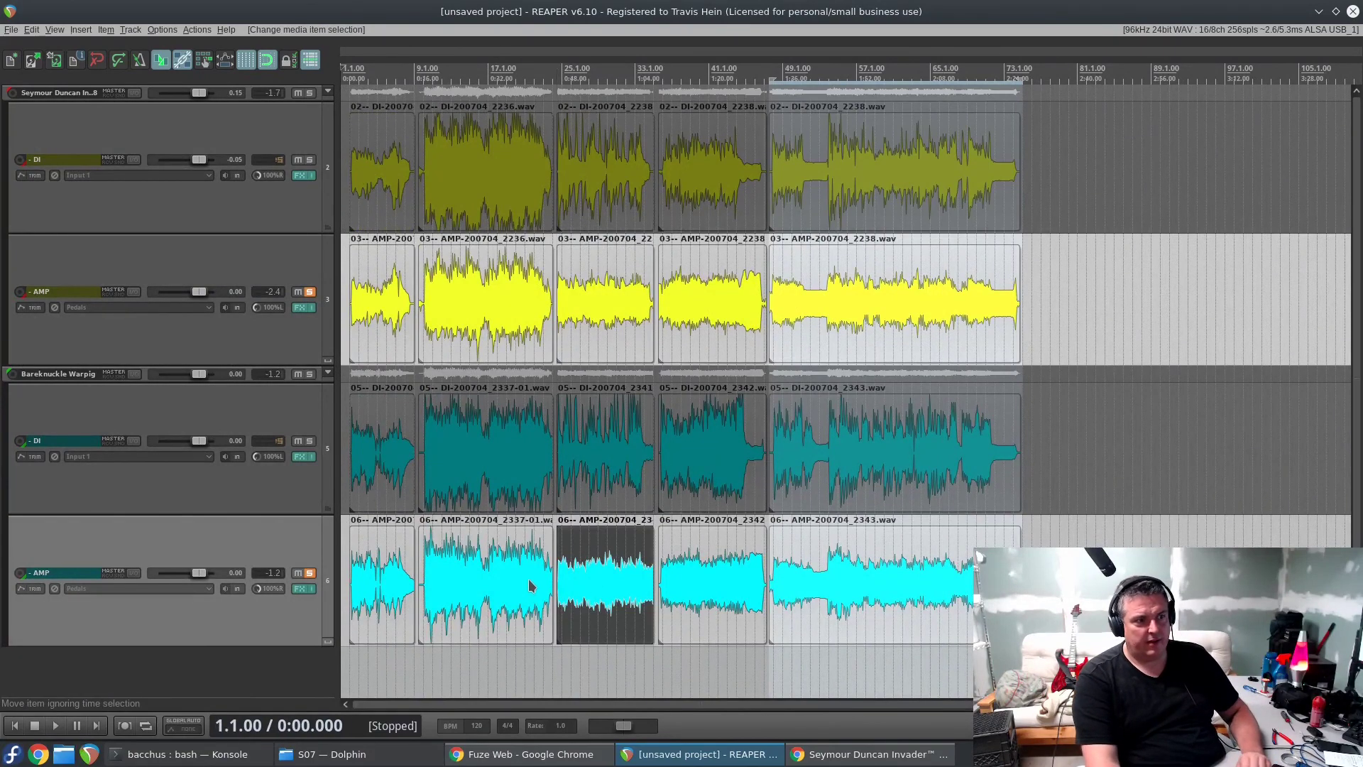